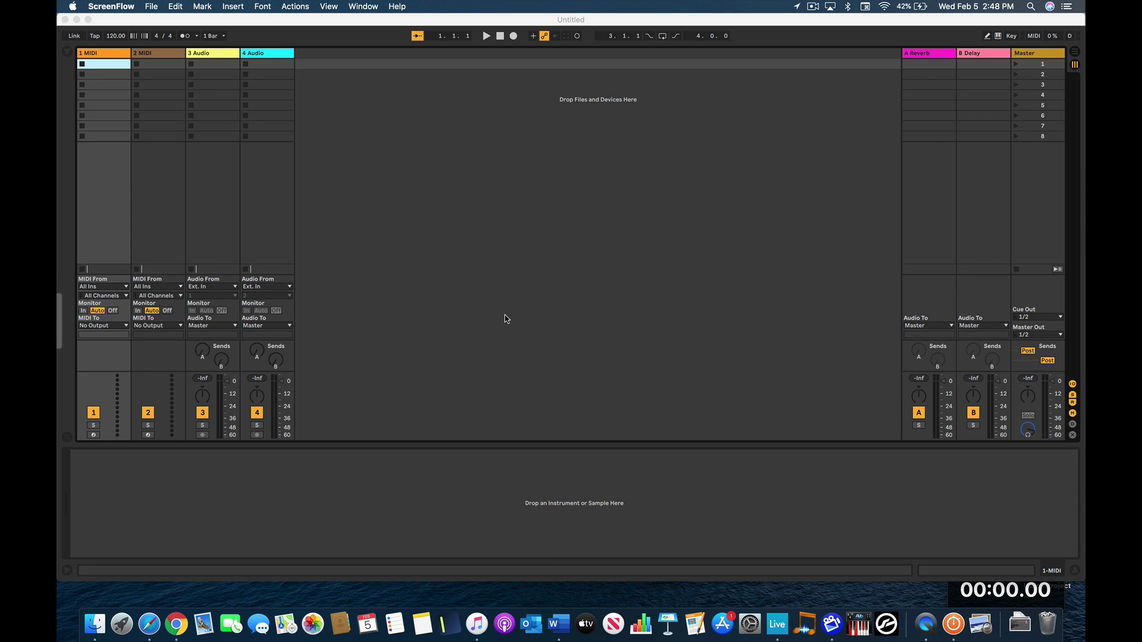
# Step: Load Session Worship Template.als from the Ableton Worship Templates folder and show the contents of the TRACKS folder in the browser
pyautogui.click(69, 52)
pyautogui.click(69, 51)
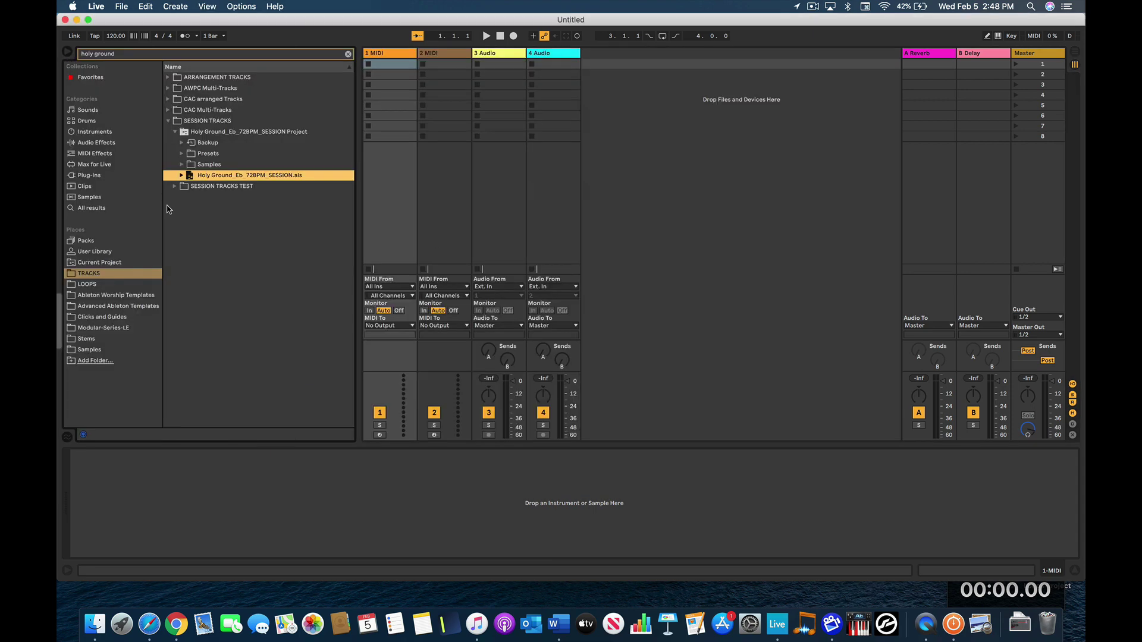
pyautogui.click(118, 297)
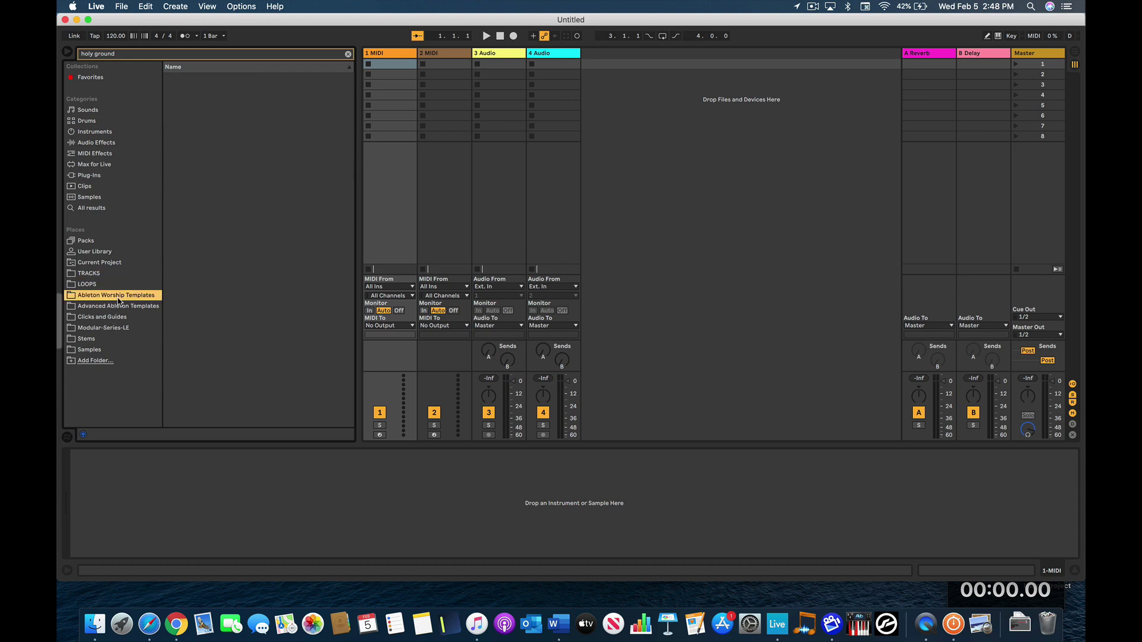
pyautogui.click(349, 54)
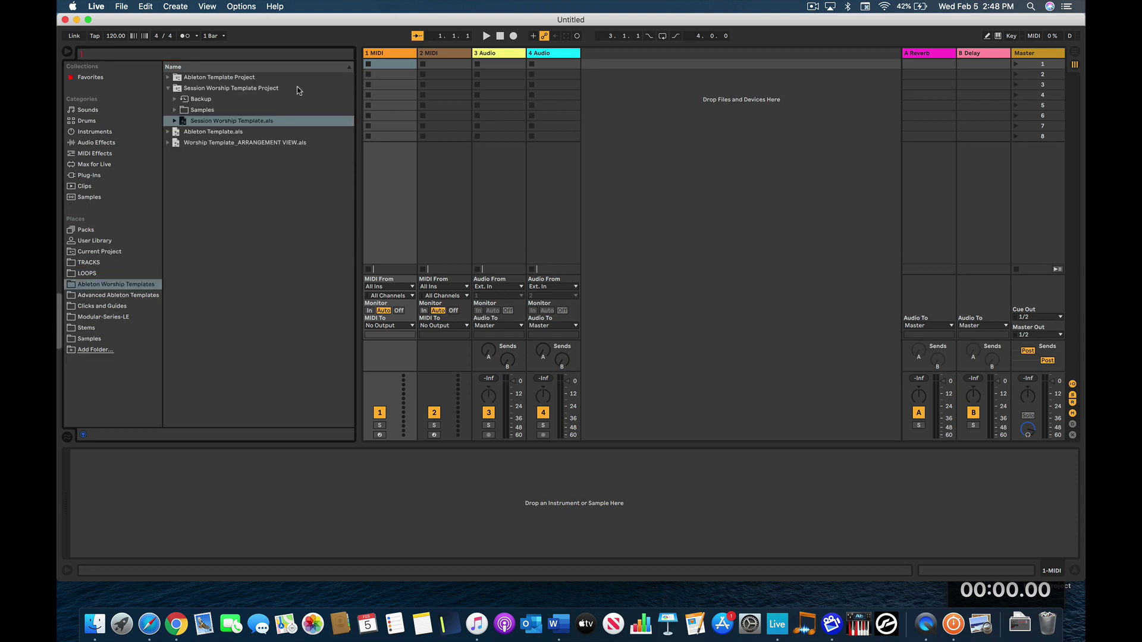
pyautogui.doubleClick(232, 122)
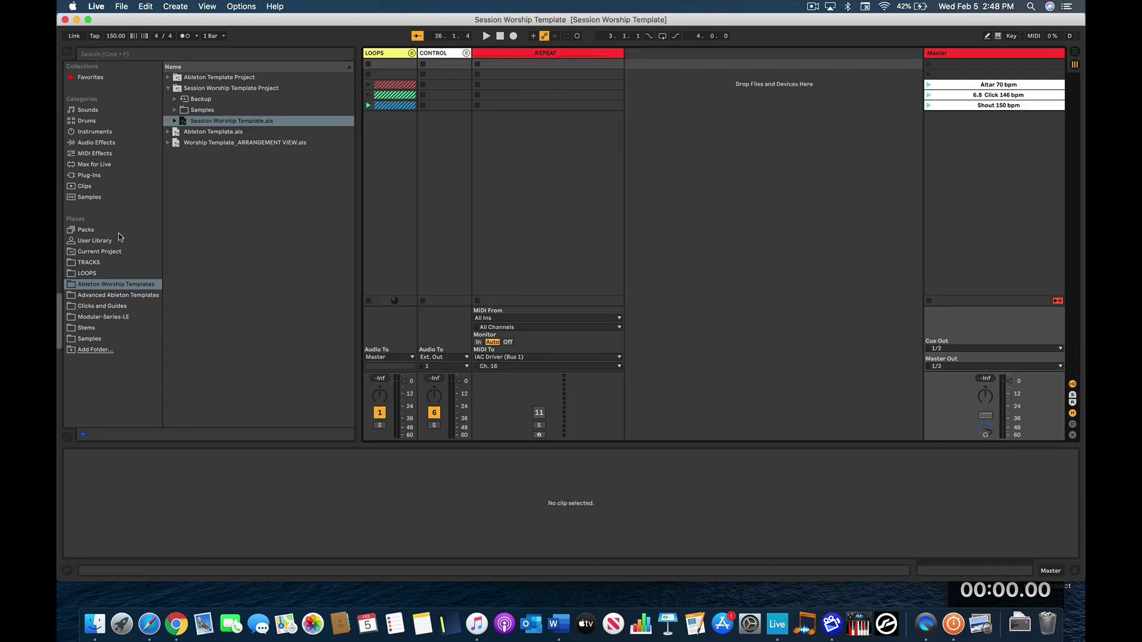
pyautogui.click(84, 262)
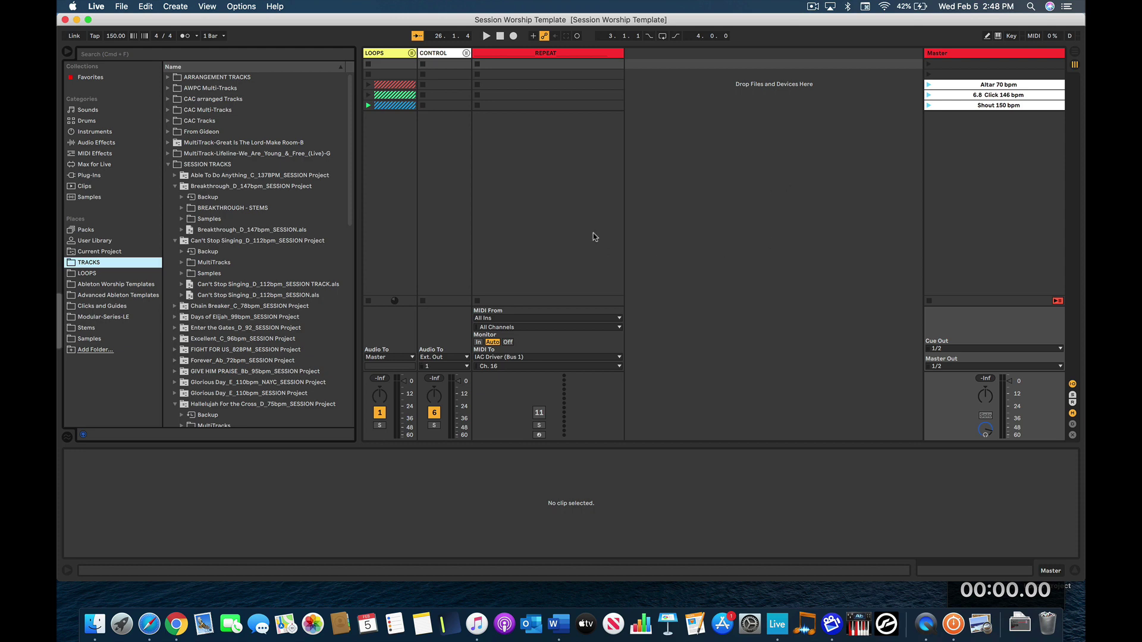
# Step: Start the stopwatch and check the song order in the Set List note
pyautogui.moveTo(1002, 593)
pyautogui.click(1023, 605)
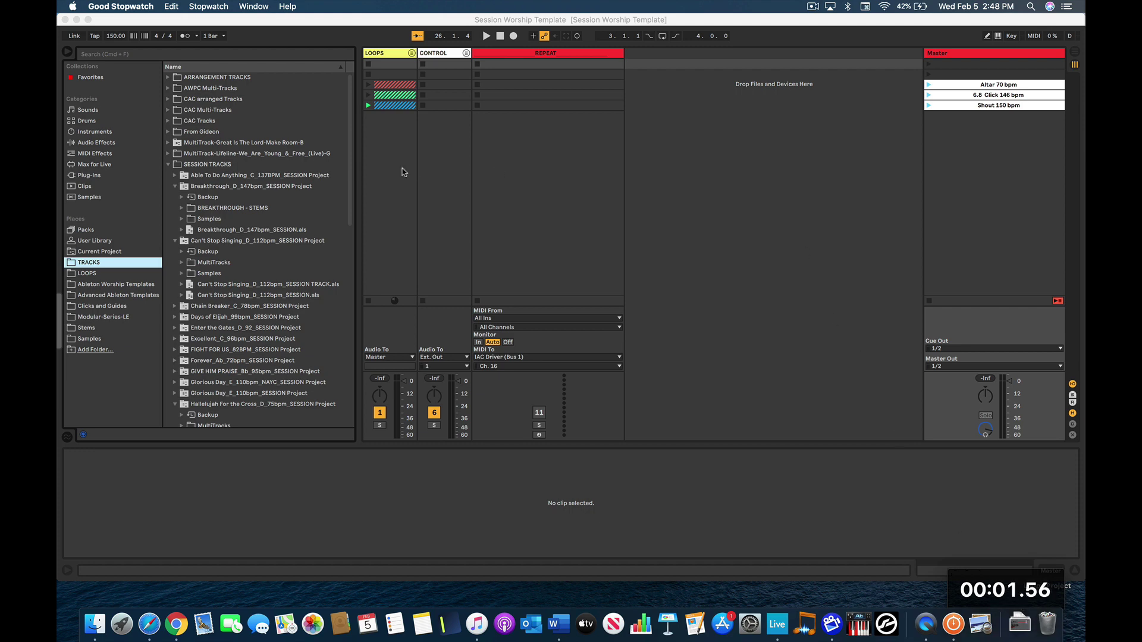
pyautogui.moveTo(60, 333)
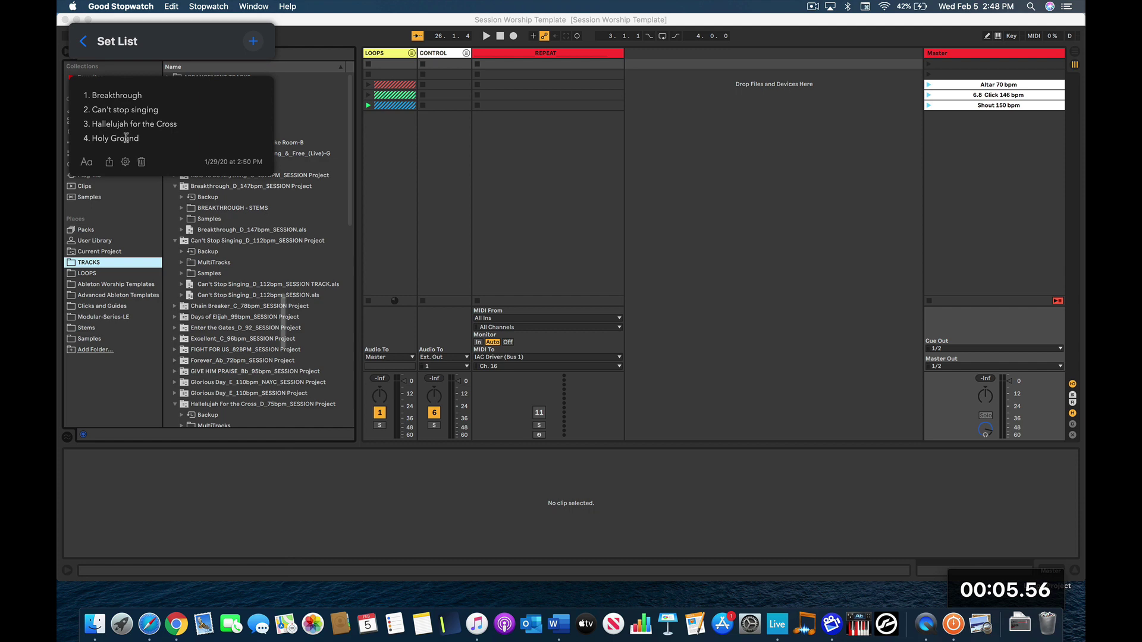
pyautogui.click(665, 198)
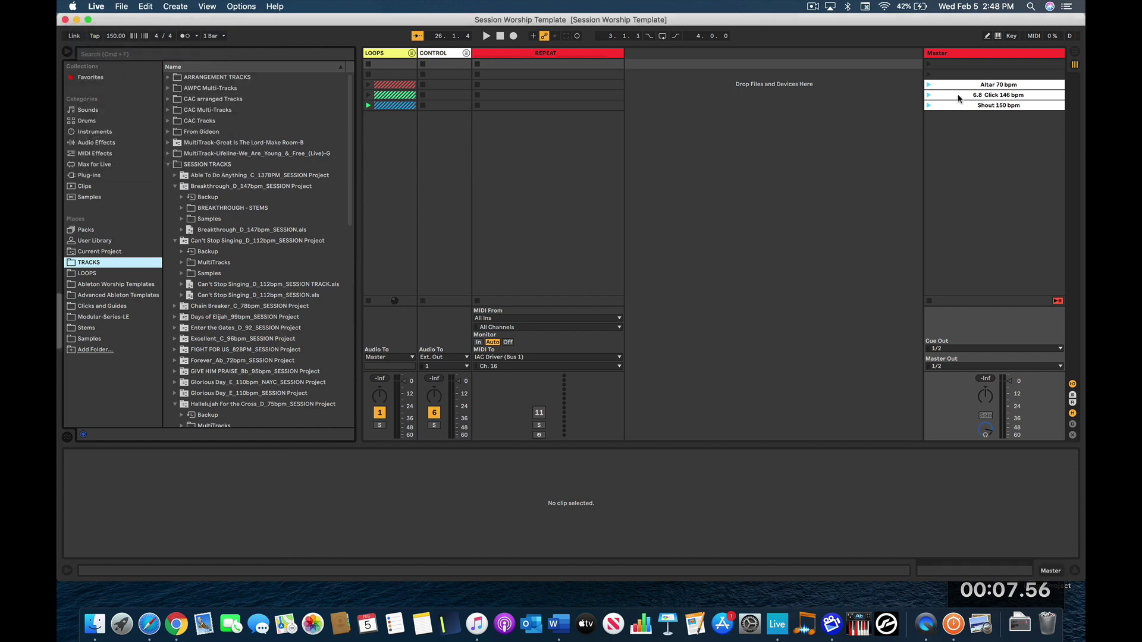
# Step: Insert empty scenes below the blank first scene, above Altar 70 bpm, until scene 145 is reached
pyautogui.click(976, 73)
pyautogui.click(976, 64)
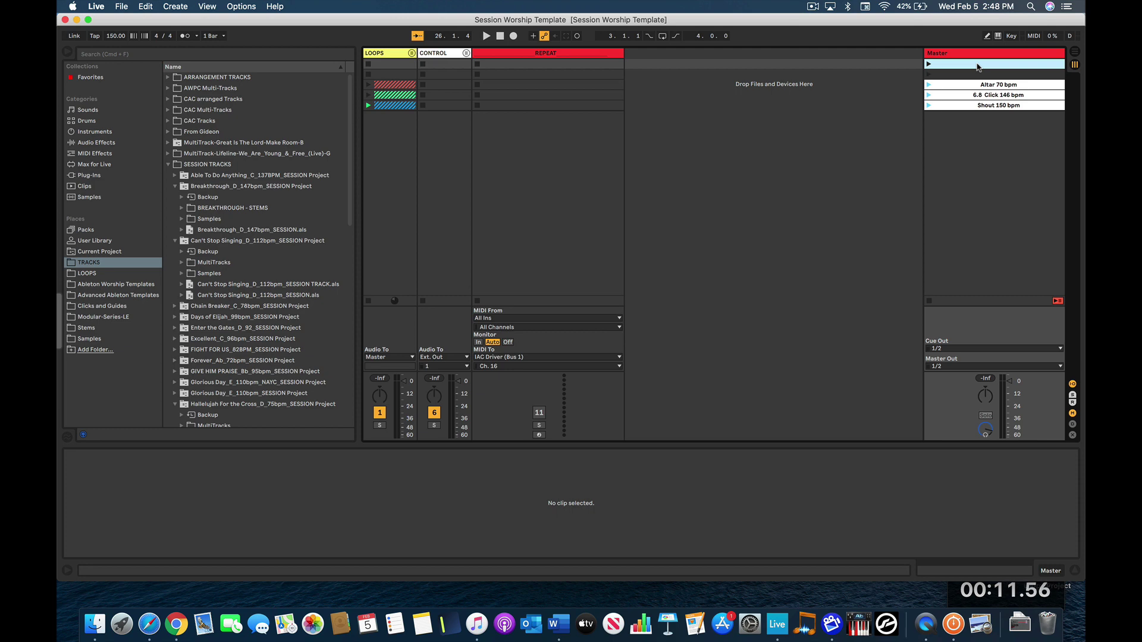
pyautogui.press('super+i')
pyautogui.press('super+i')
pyautogui.press('super+i')
pyautogui.press('super+i')
pyautogui.press('super+i')
pyautogui.press('super+i')
pyautogui.press('super+i')
pyautogui.press('super+i')
pyautogui.press('super+i')
pyautogui.press('super+i')
pyautogui.press('super+i')
pyautogui.press('super+i')
pyautogui.press('super+i')
pyautogui.press('super+i')
pyautogui.press('super+i')
pyautogui.press('super+i')
pyautogui.press('super+i')
pyautogui.press('super+i')
pyautogui.press('super+i')
pyautogui.press('super+i')
pyautogui.press('super+i')
pyautogui.press('super+i')
pyautogui.press('super+i')
pyautogui.press('super+i')
pyautogui.press('super+i')
pyautogui.press('super+i')
pyautogui.press('super+i')
pyautogui.press('super+i')
pyautogui.press('super+i')
pyautogui.press('super+i')
pyautogui.press('super+i')
pyautogui.press('super+i')
pyautogui.press('super+i')
pyautogui.press('super+i')
pyautogui.press('super+i')
pyautogui.press('super+i')
pyautogui.press('super+i')
pyautogui.press('super+i')
pyautogui.press('super+i')
pyautogui.press('super+i')
pyautogui.press('super+i')
pyautogui.press('super+i')
pyautogui.press('super+i')
pyautogui.press('super+i')
pyautogui.press('super+i')
pyautogui.press('super+i')
pyautogui.press('super+i')
pyautogui.press('super+i')
pyautogui.press('super+i')
pyautogui.press('super+i')
pyautogui.press('super+i')
pyautogui.press('super+i')
pyautogui.press('super+i')
pyautogui.press('super+i')
pyautogui.press('super+i')
pyautogui.press('super+i')
pyautogui.press('super+i')
pyautogui.press('super+i')
pyautogui.press('super+i')
pyautogui.press('super+i')
pyautogui.press('super+i')
pyautogui.press('super+i')
pyautogui.press('super+i')
pyautogui.press('super+i')
pyautogui.press('super+i')
pyautogui.press('super+i')
pyautogui.press('super+i')
pyautogui.press('super+i')
pyautogui.press('super+i')
pyautogui.press('super+i')
pyautogui.press('super+i')
pyautogui.press('super+i')
pyautogui.press('super+i')
pyautogui.press('super+i')
pyautogui.press('super+i')
pyautogui.press('super+i')
pyautogui.press('super+i')
pyautogui.press('super+i')
pyautogui.press('super+i')
pyautogui.press('super+i')
pyautogui.press('super+i')
pyautogui.press('super+i')
pyautogui.press('super+i')
pyautogui.press('super+i')
pyautogui.press('super+i')
pyautogui.press('super+i')
pyautogui.press('super+i')
pyautogui.press('super+i')
pyautogui.press('super+i')
pyautogui.press('super+i')
pyautogui.press('super+i')
pyautogui.press('super+i')
pyautogui.press('super+i')
pyautogui.press('super+i')
pyautogui.press('super+i')
pyautogui.press('super+i')
pyautogui.press('super+i')
pyautogui.press('super+i')
pyautogui.press('super+i')
pyautogui.press('super+i')
pyautogui.press('super+i')
pyautogui.press('super+i')
pyautogui.press('super+i')
pyautogui.press('super+i')
pyautogui.press('super+i')
pyautogui.press('super+i')
pyautogui.press('super+i')
pyautogui.press('super+i')
pyautogui.press('super+i')
pyautogui.press('super+i')
pyautogui.press('super+i')
pyautogui.press('super+i')
pyautogui.press('super+i')
pyautogui.press('super+i')
pyautogui.press('super+i')
pyautogui.press('super+i')
pyautogui.press('super+i')
pyautogui.press('super+i')
pyautogui.press('super+i')
pyautogui.press('super+i')
pyautogui.press('super+i')
pyautogui.press('super+i')
pyautogui.press('super+i')
pyautogui.press('super+i')
pyautogui.press('super+i')
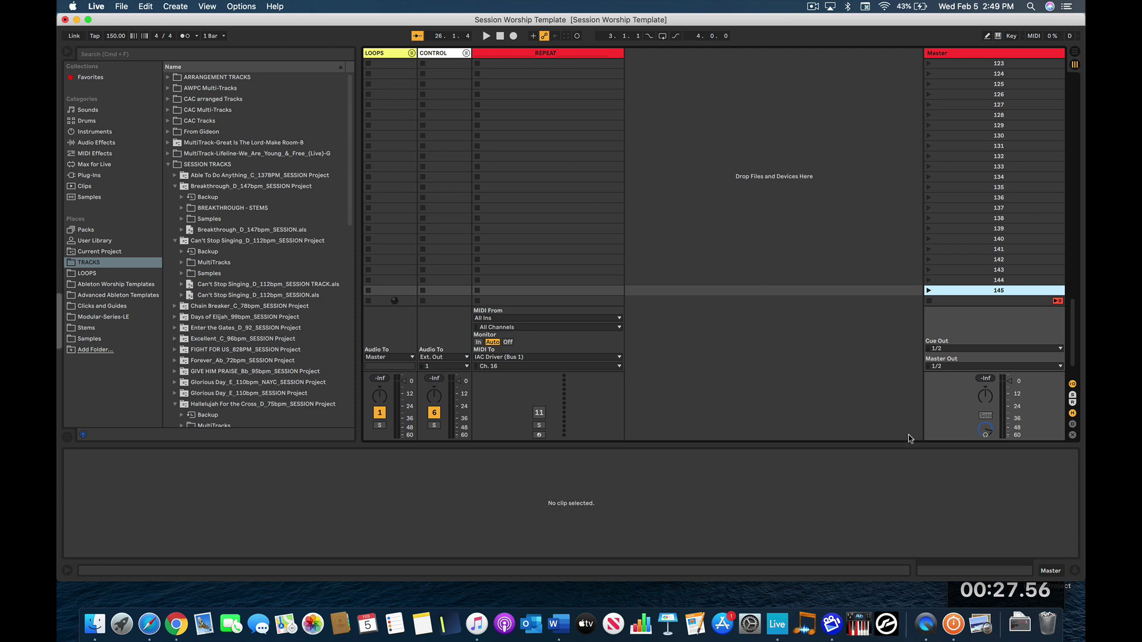
# Step: Search the TRACKS folder for breakthrough and add Breakthrough_D_147bpm_SESSION.als as new tracks starting at the first scene
pyautogui.click(1075, 571)
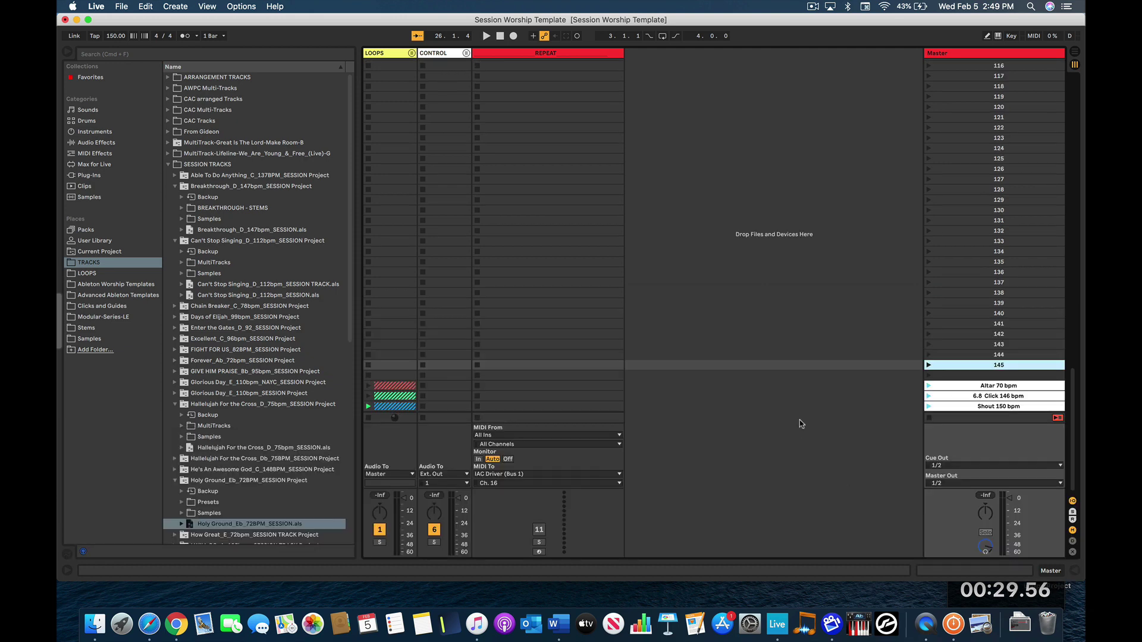
pyautogui.scroll(20, 748, 274)
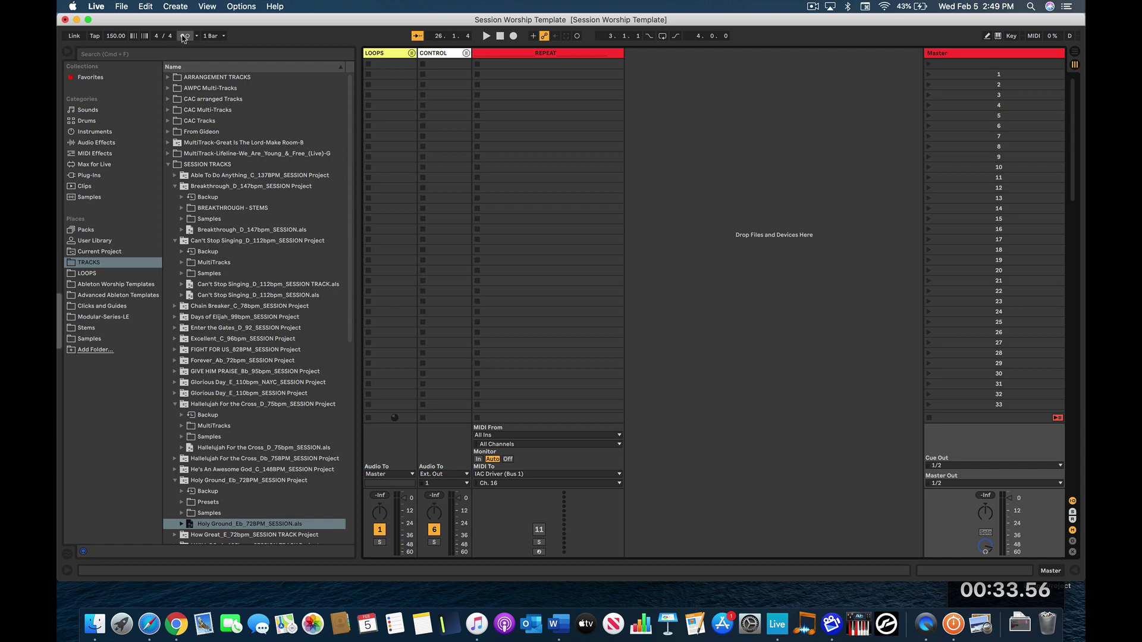
pyautogui.click(168, 55)
pyautogui.write('b')
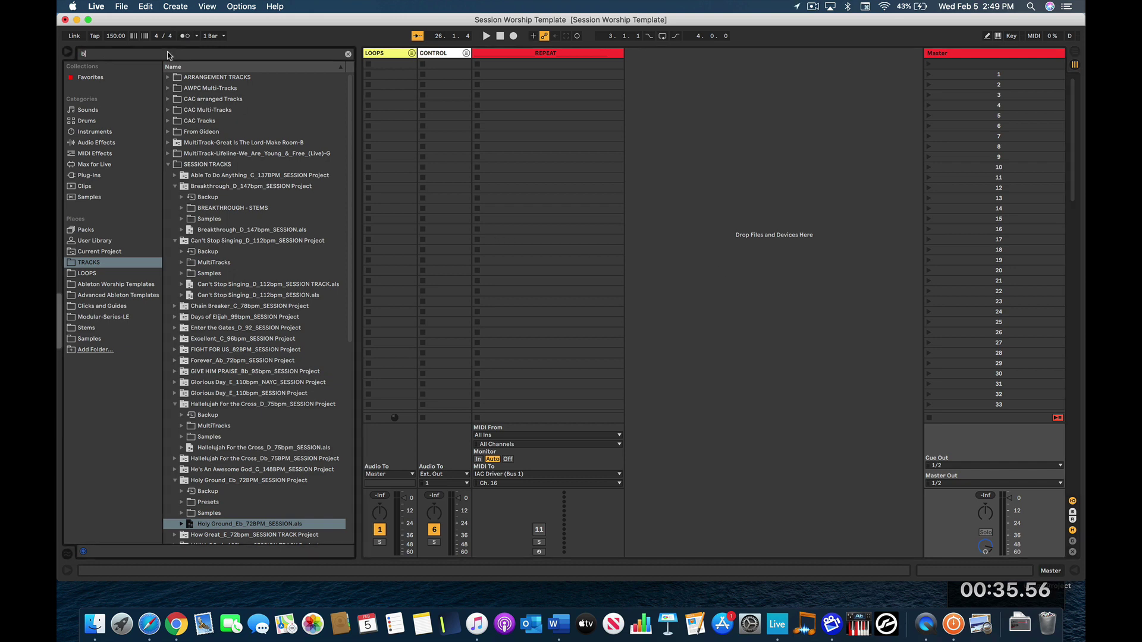
pyautogui.write('reakthrough')
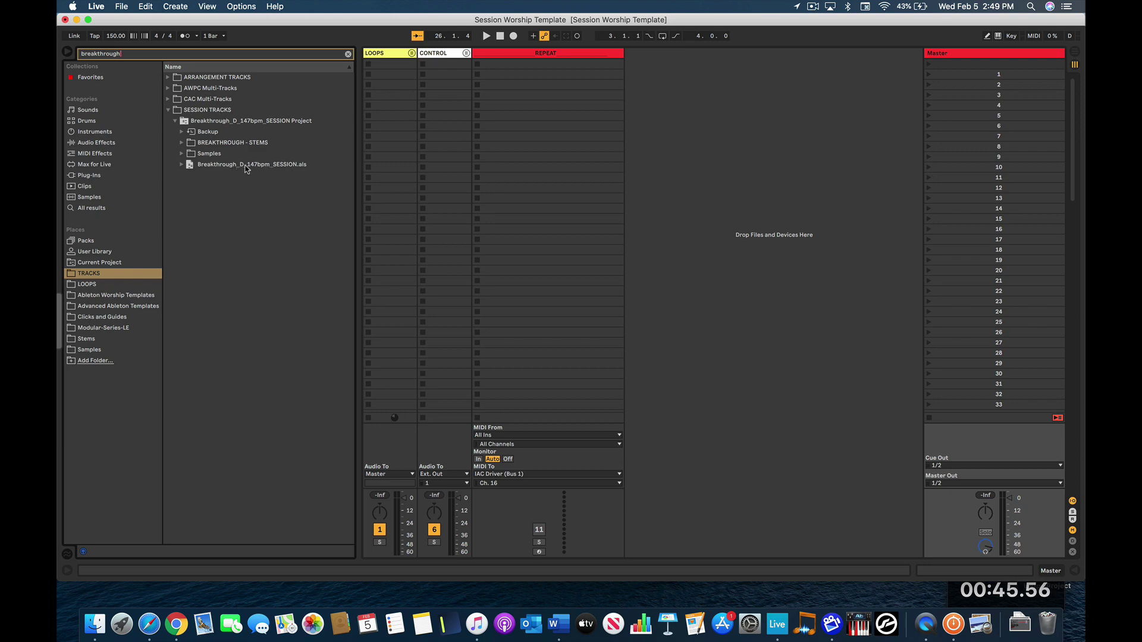
pyautogui.moveTo(219, 166); pyautogui.dragTo(775, 73)
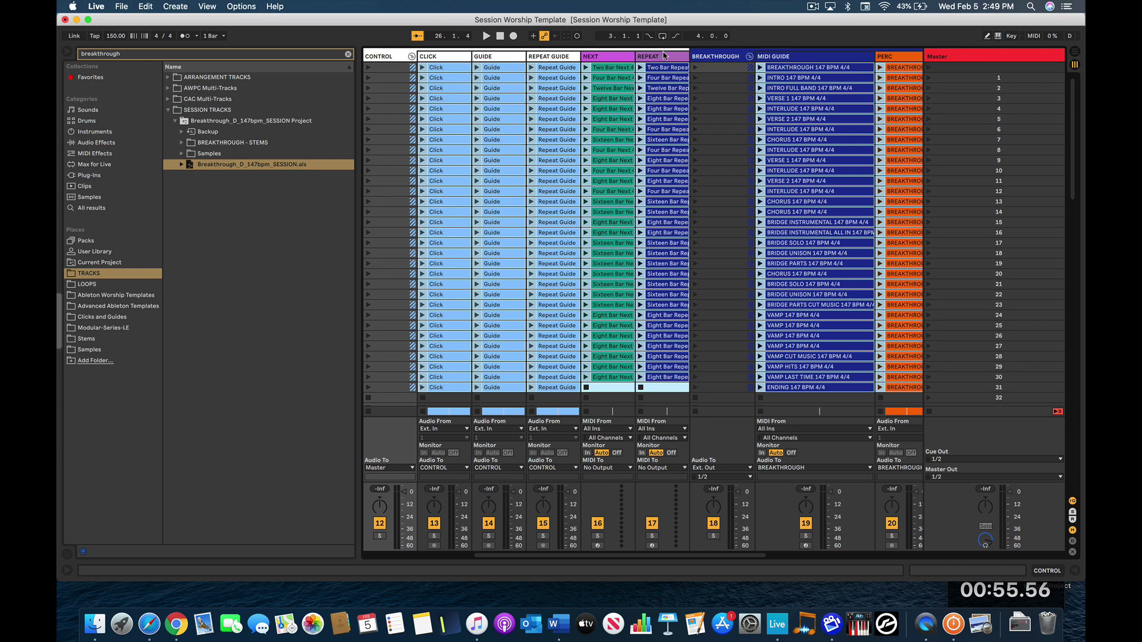
# Step: Rename the scenes after the Breakthrough MIDI GUIDE clips using that track's Modular Series LE device
pyautogui.hscroll(5, 706, 153)
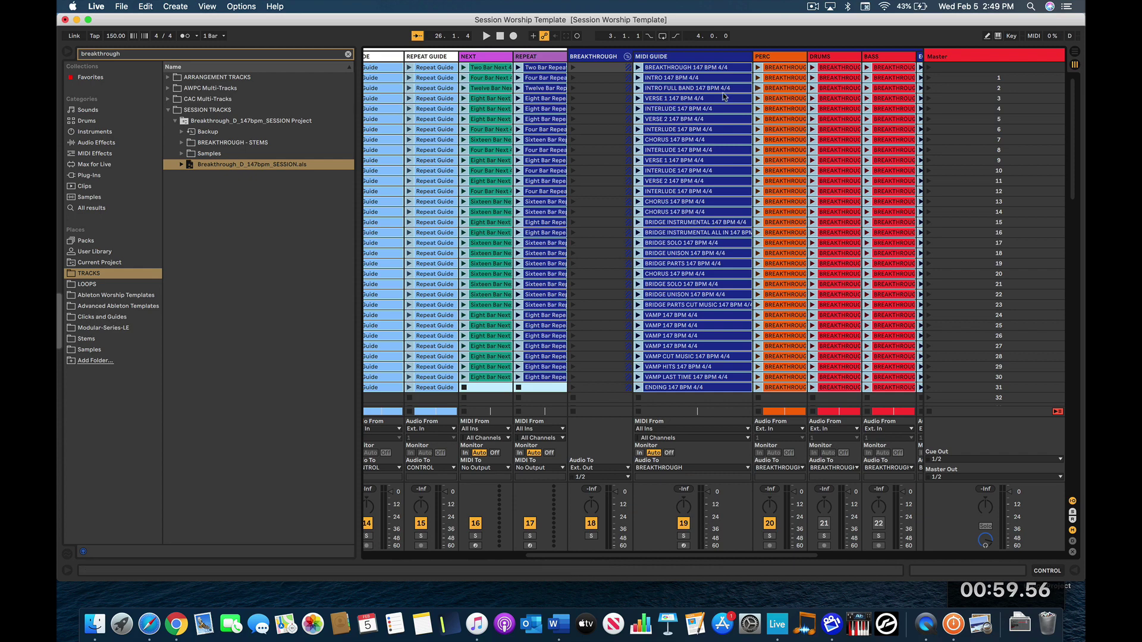
pyautogui.doubleClick(666, 60)
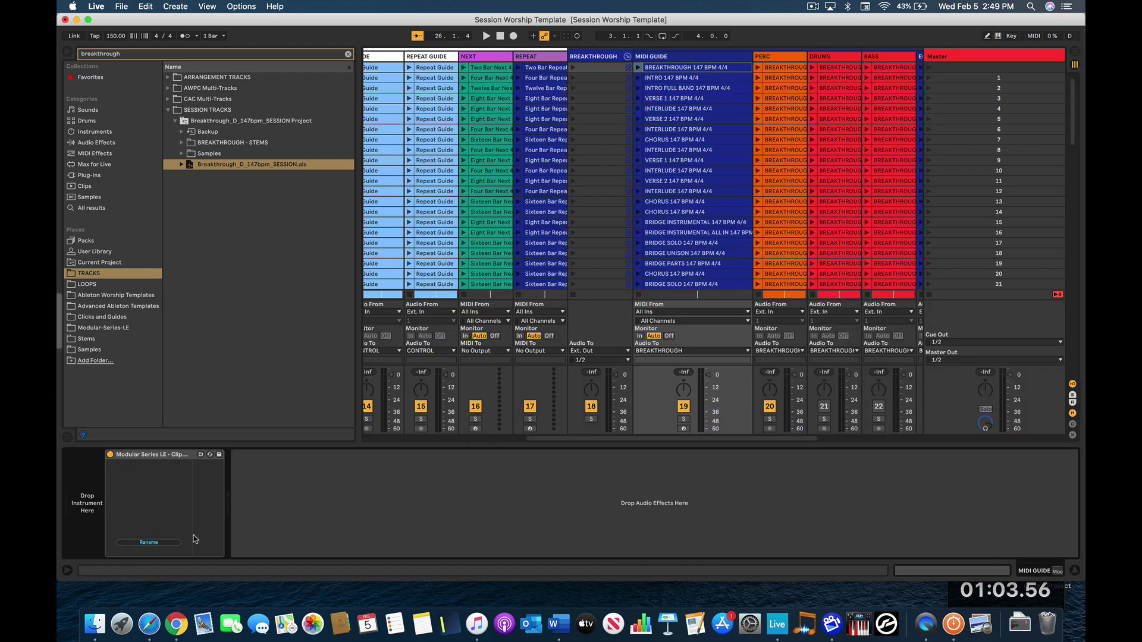
pyautogui.click(157, 543)
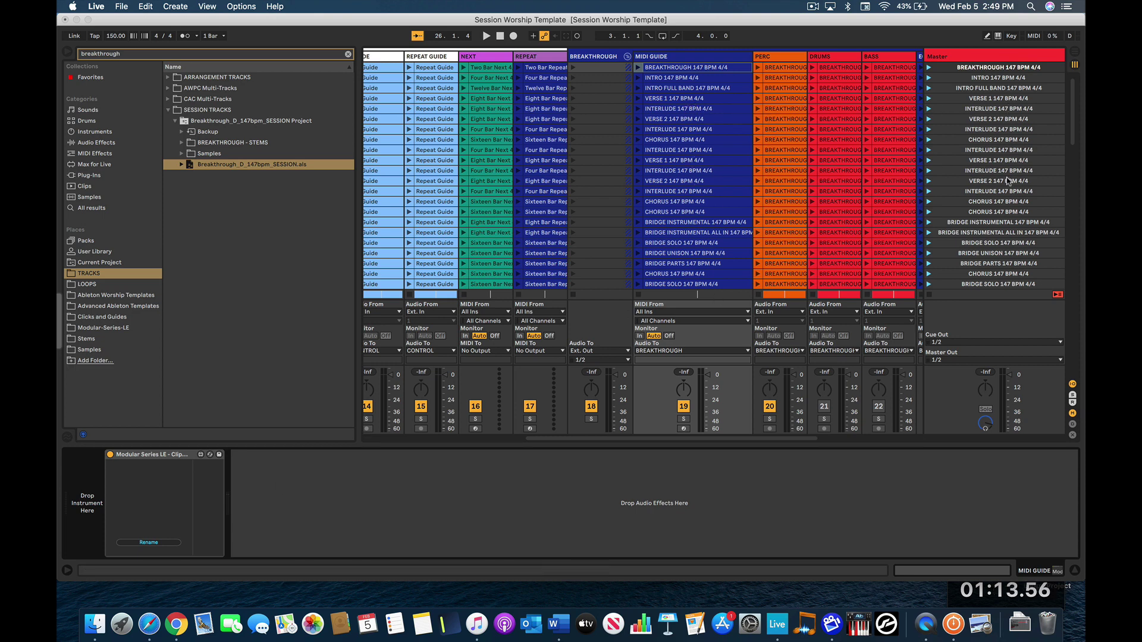
# Step: Fold the BREAKTHROUGH group and color the scenes from BREAKTHROUGH 147 BPM 4/4 through ENDING 147 BPM 4/4 dark blue
pyautogui.click(628, 56)
pyautogui.hscroll(-5, 628, 57)
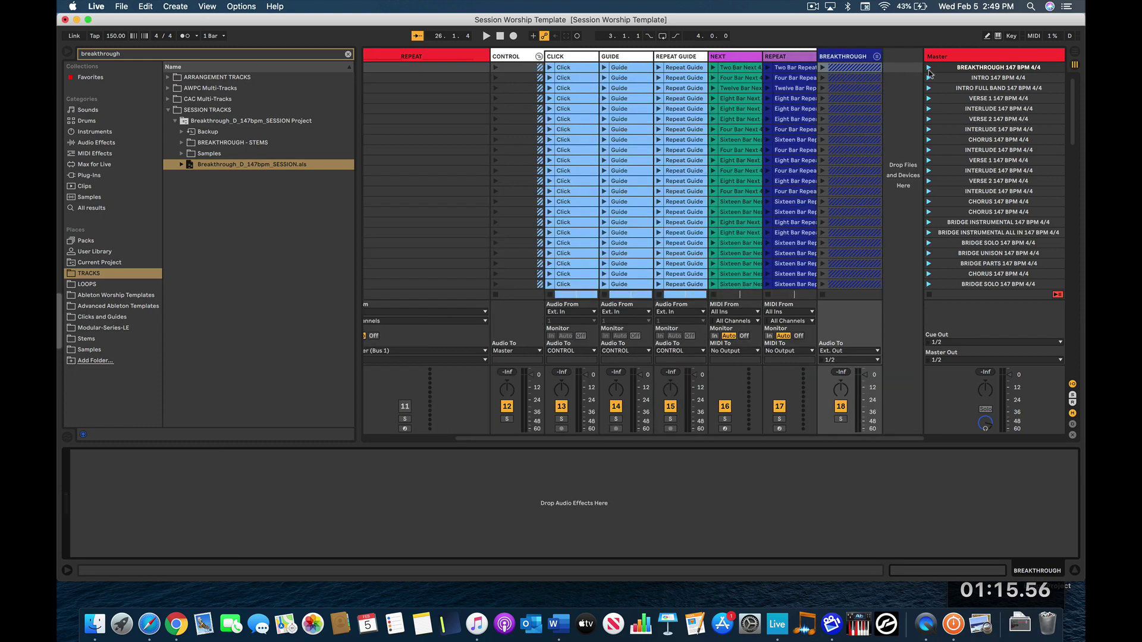
pyautogui.scroll(-7, 992, 217)
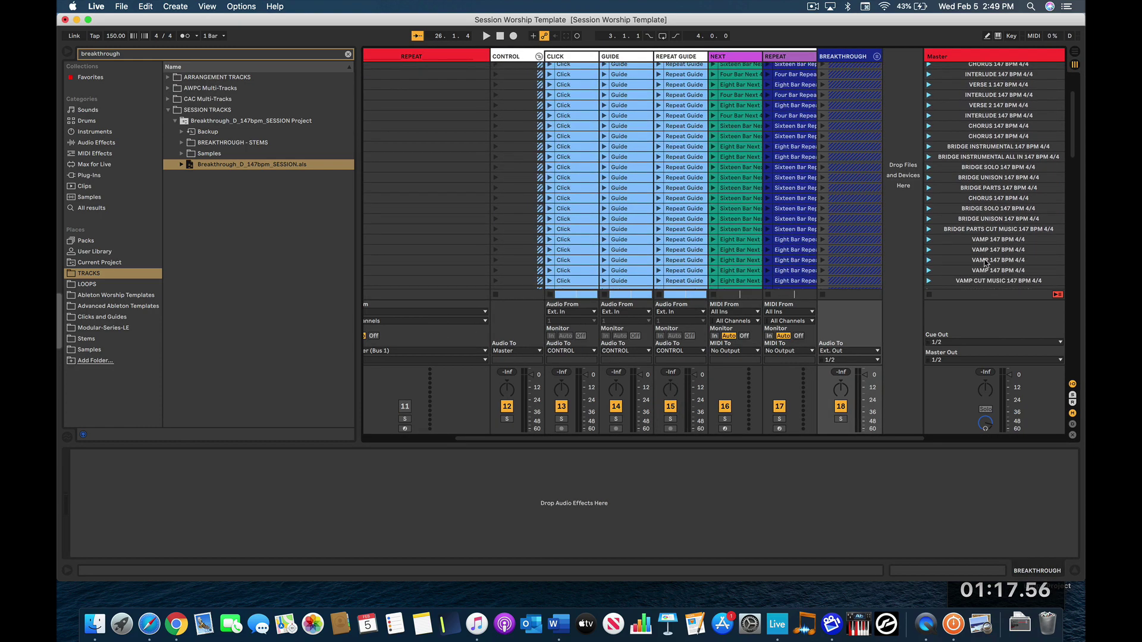
pyautogui.keyDown('shift'); pyautogui.click(984, 246); pyautogui.keyUp('shift')
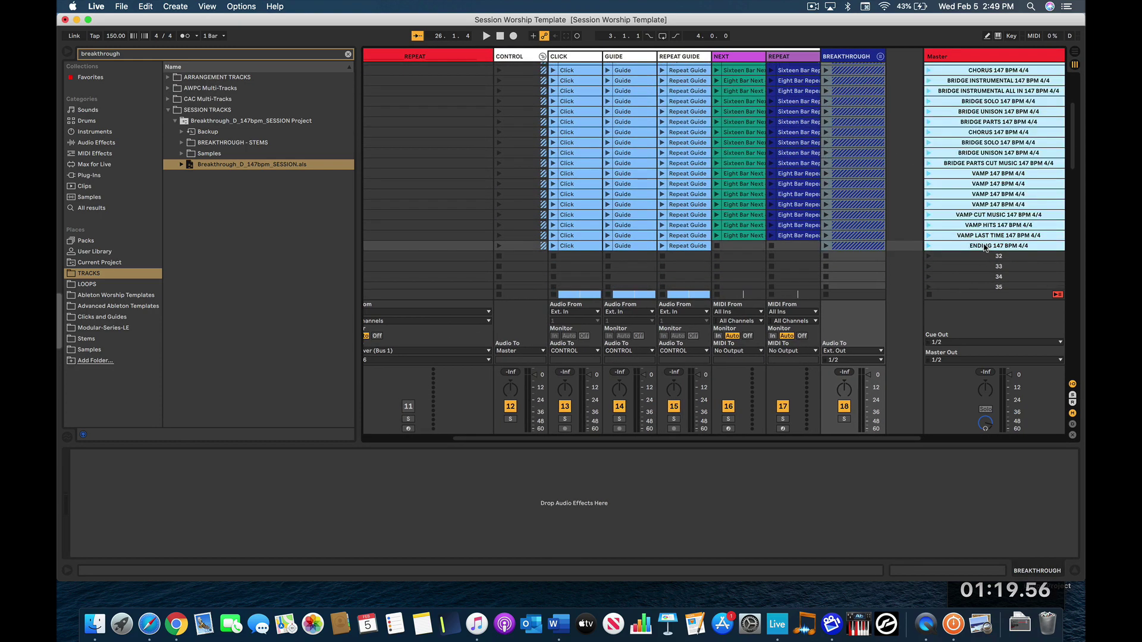
pyautogui.rightClick(984, 247)
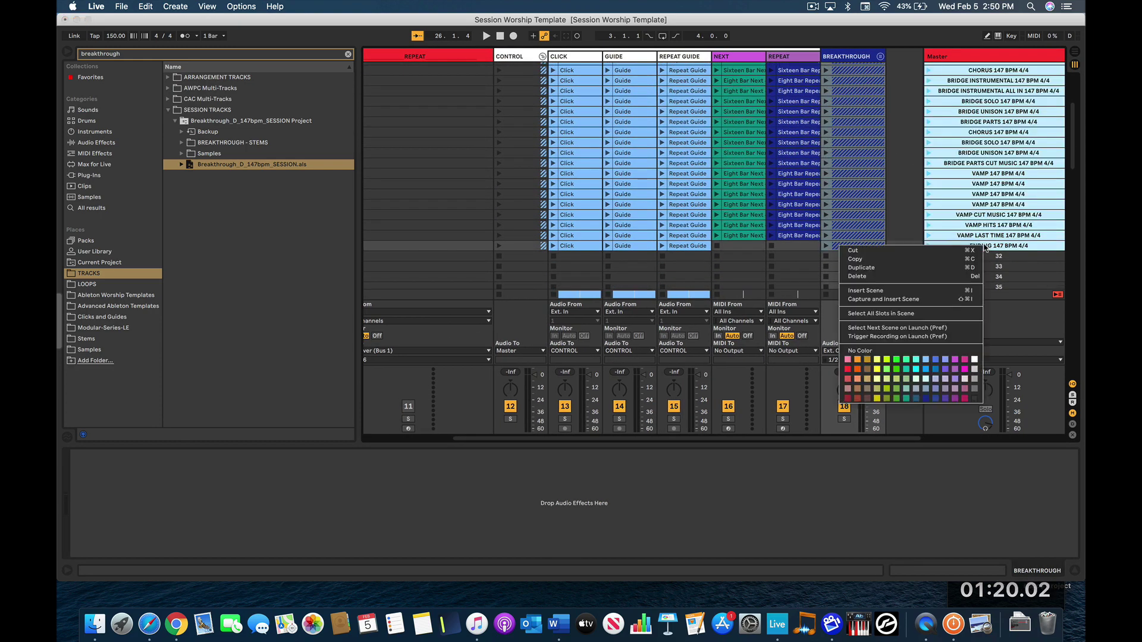
pyautogui.click(926, 399)
# Step: Clear the names of the two scenes below ENDING, numbers 32 and 33, and hide the device detail view
pyautogui.click(994, 257)
pyautogui.press('super+r')
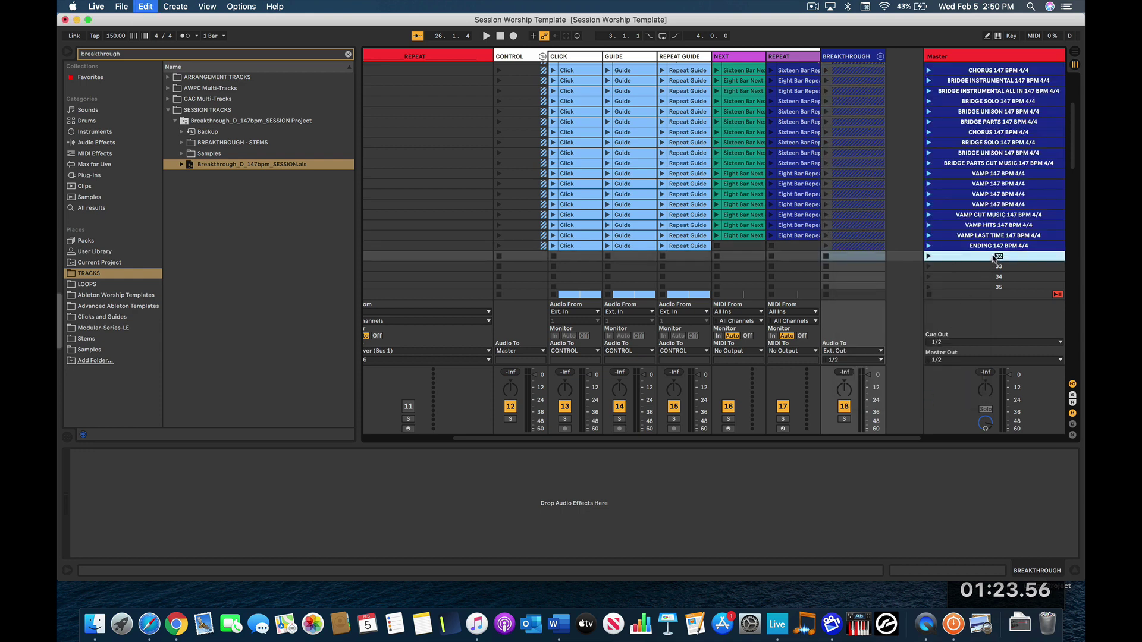
pyautogui.press('Tab')
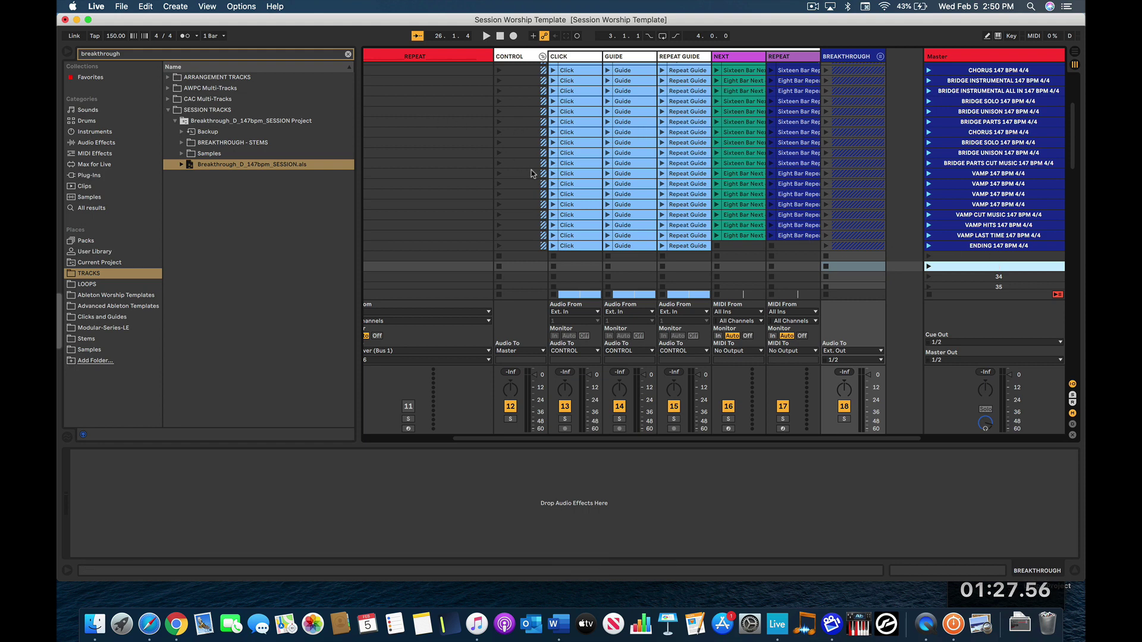
pyautogui.click(1078, 572)
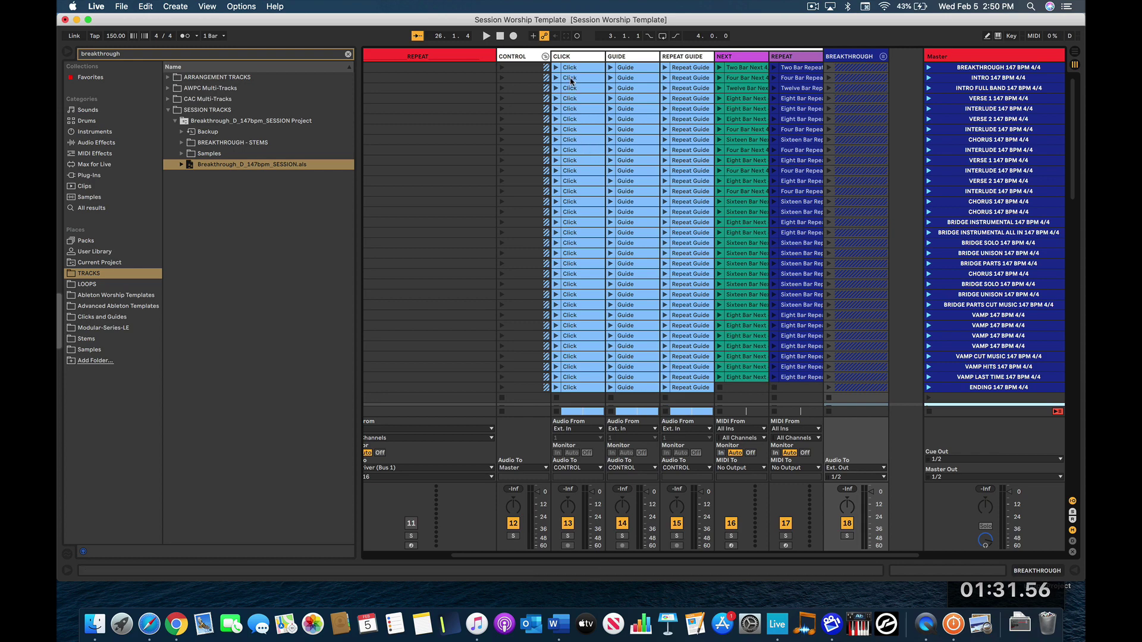
# Step: Move all of Breakthrough's Click, Guide, Repeat Guide, Next and Repeat clips into the matching tracks of the template's CONTROL group, keeping their scene rows
pyautogui.scroll(-4, 769, 310)
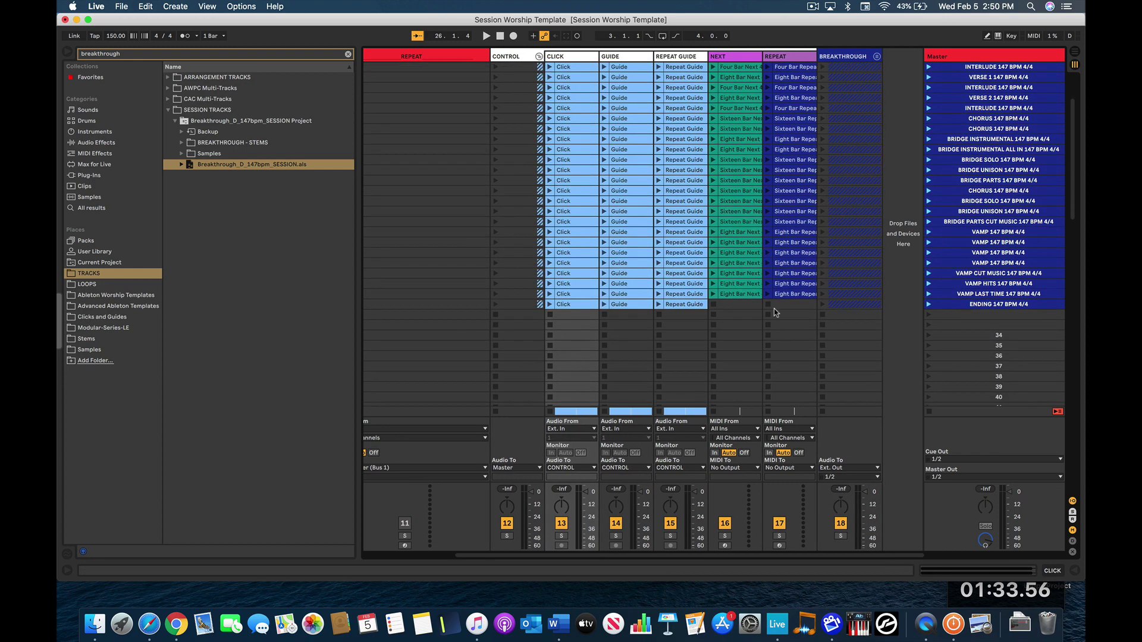
pyautogui.scroll(4, 786, 306)
pyautogui.hscroll(-5, 484, 374)
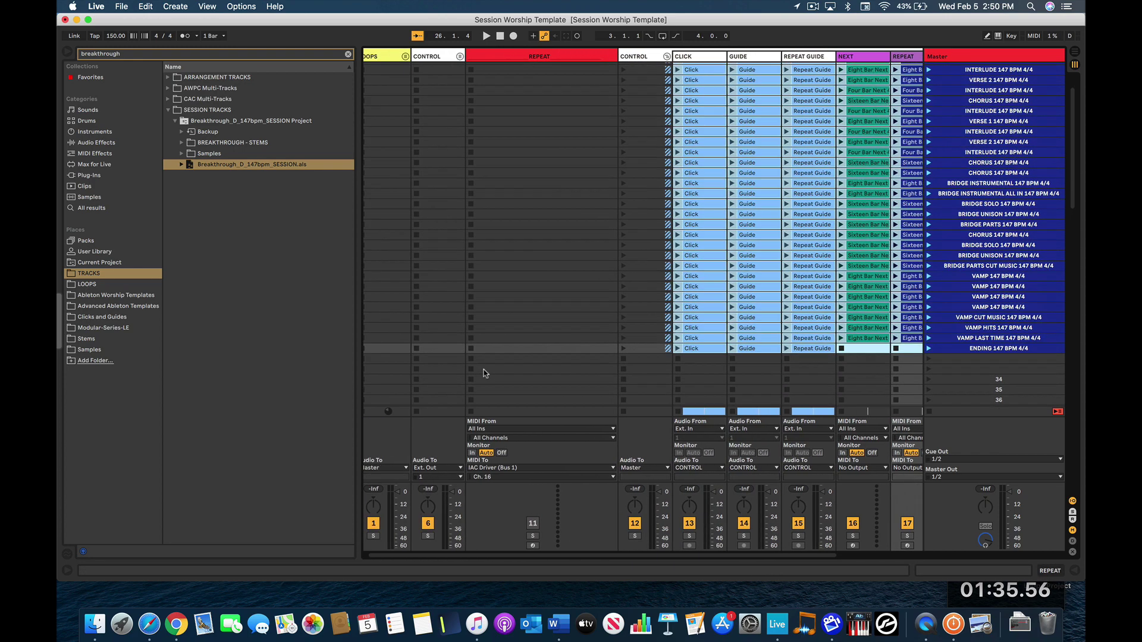
pyautogui.click(466, 56)
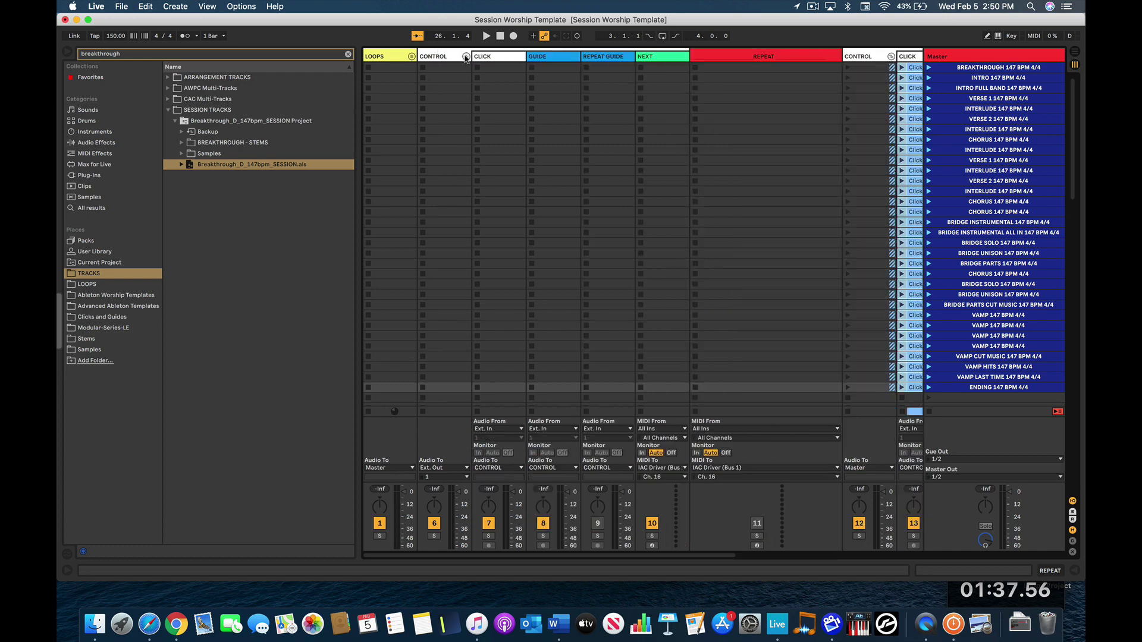
pyautogui.hscroll(2, 681, 115)
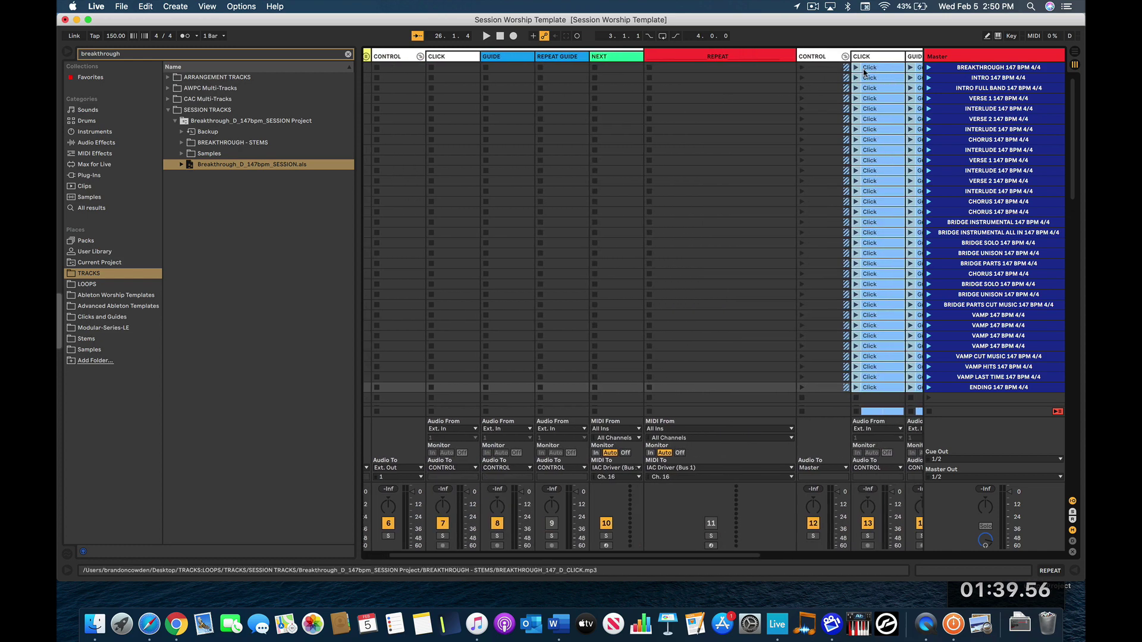
pyautogui.moveTo(874, 70); pyautogui.dragTo(473, 73)
# Step: Delete the emptied CONTROL group imported with Breakthrough and fold the template's own CONTROL group
pyautogui.click(821, 57)
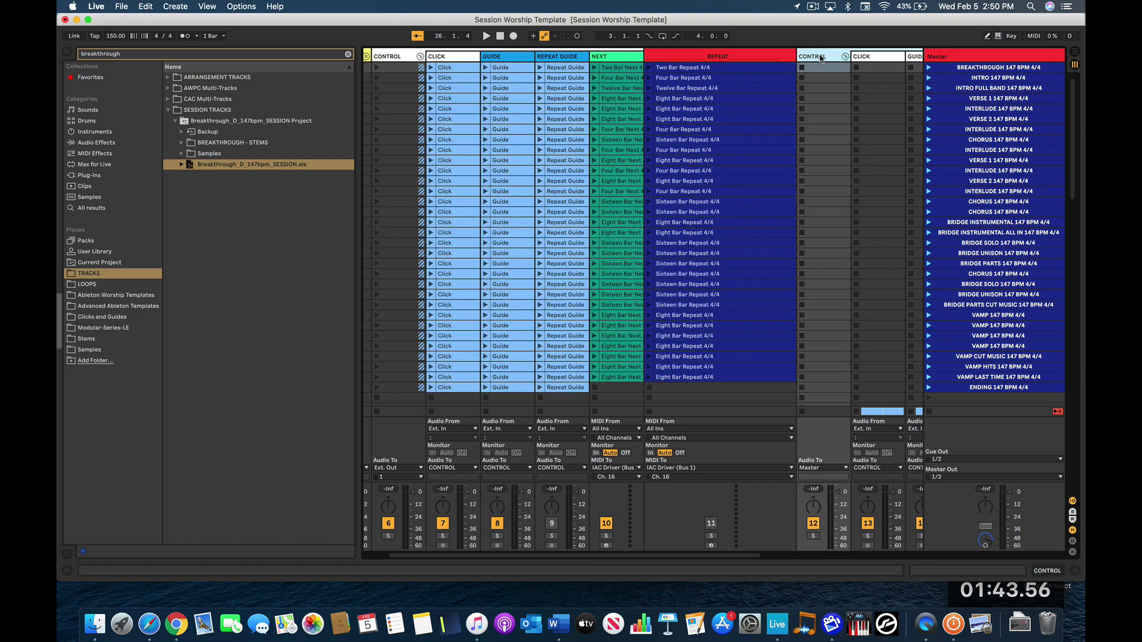
pyautogui.press('super+g')
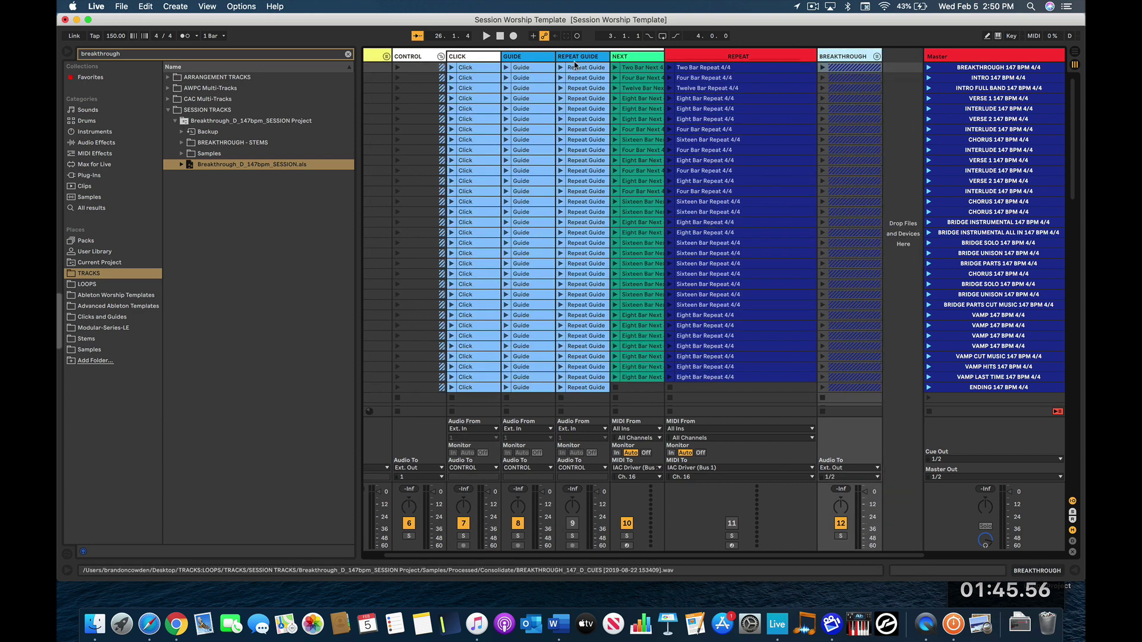
pyautogui.scroll(-1, 541, 191)
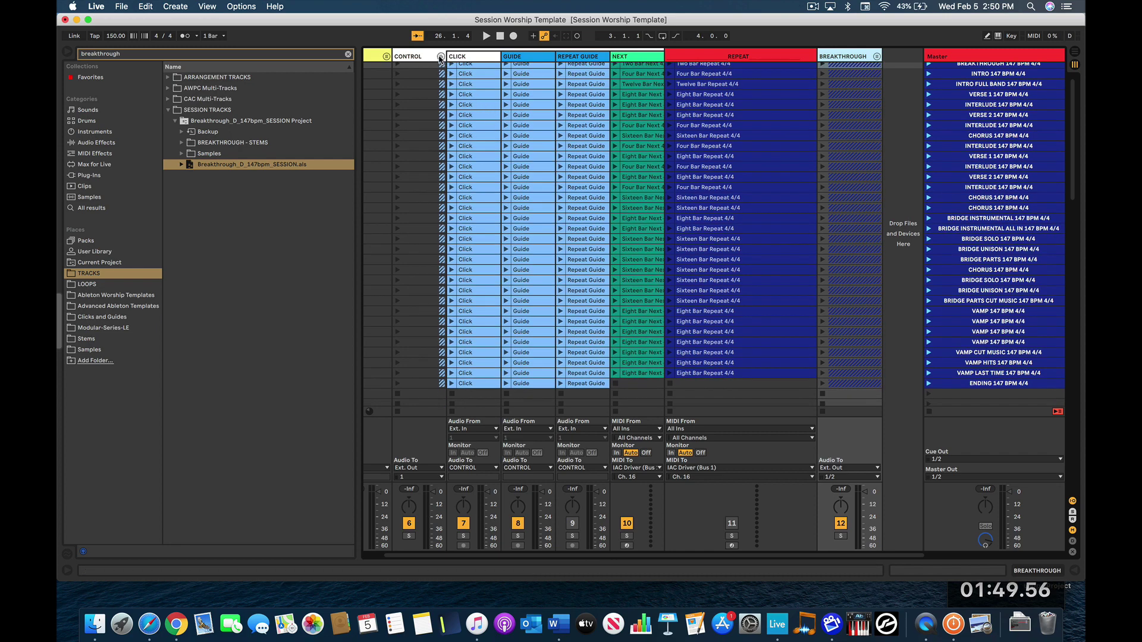
pyautogui.press('Delete')
# Step: Search the TRACKS folder for can't stop singing and add Can't Stop Singing_D_112bpm_SESSION.als as new tracks starting at scene 34
pyautogui.click(195, 53)
pyautogui.write("can't stop singing")
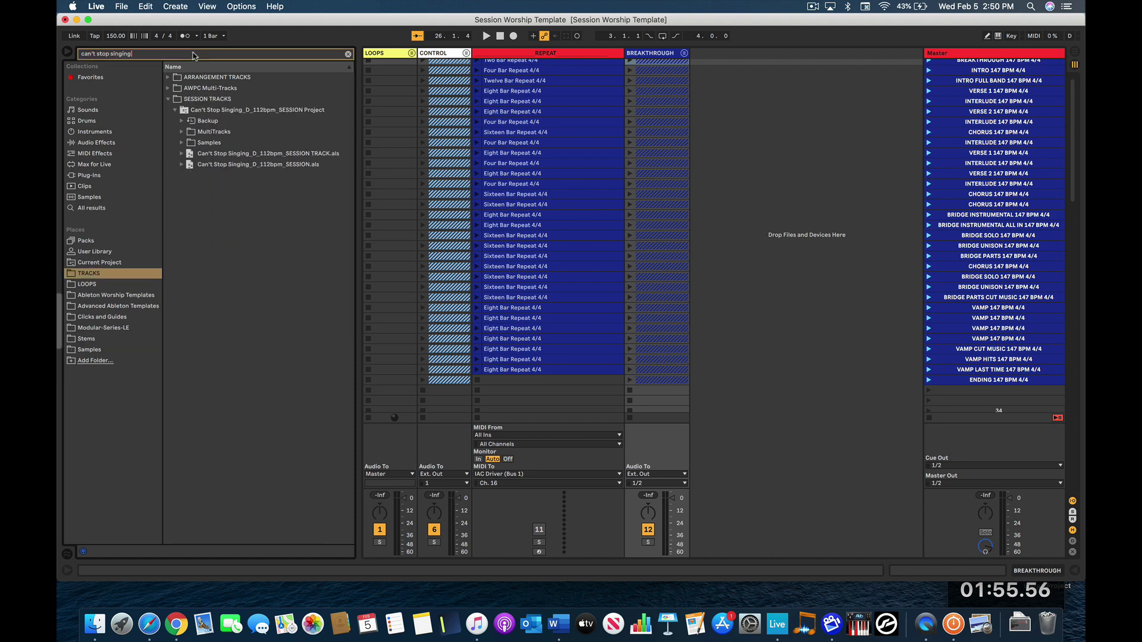
pyautogui.click(208, 166)
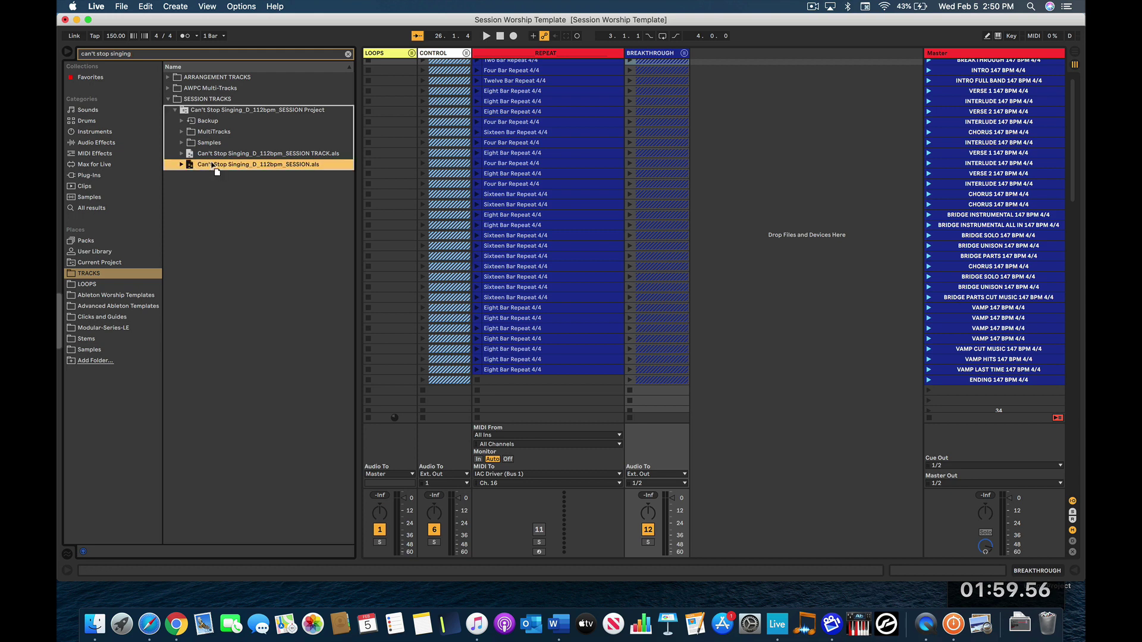
pyautogui.scroll(-10, 856, 285)
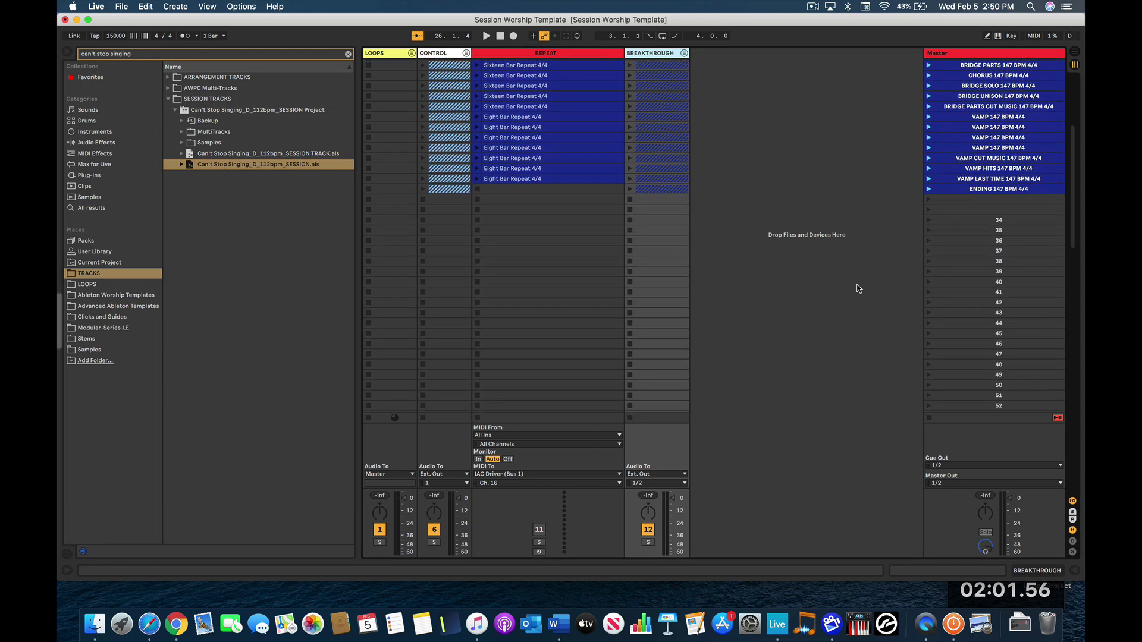
pyautogui.moveTo(271, 170); pyautogui.dragTo(803, 182)
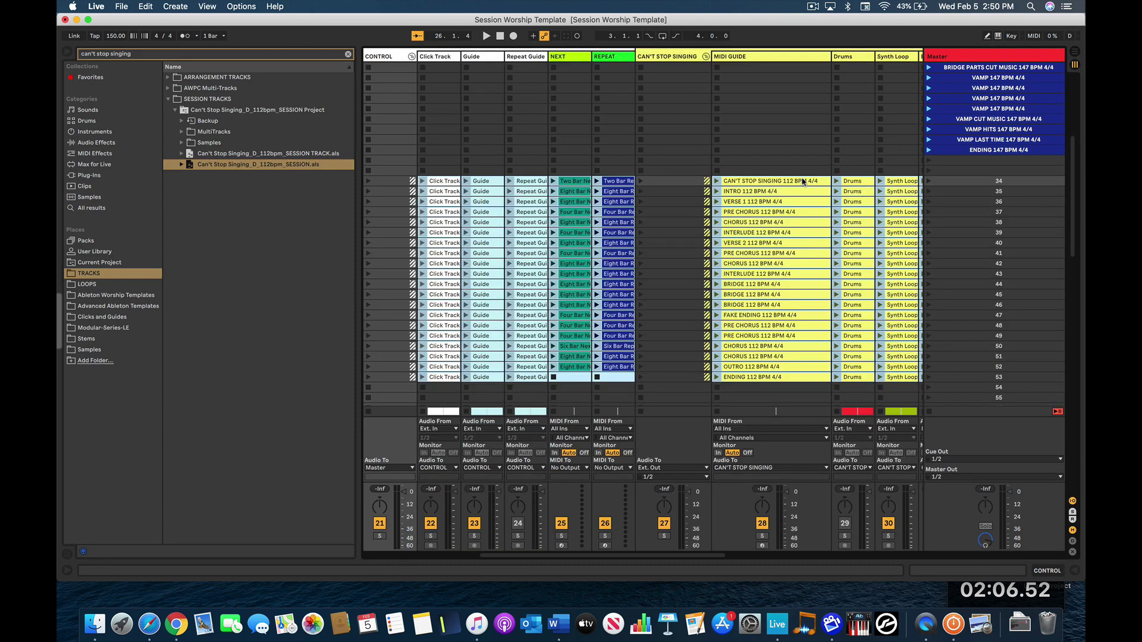
# Step: Rename the scenes after the Can't Stop Singing MIDI GUIDE clips using that track's Modular Series LE device, and fold the song's group
pyautogui.doubleClick(745, 58)
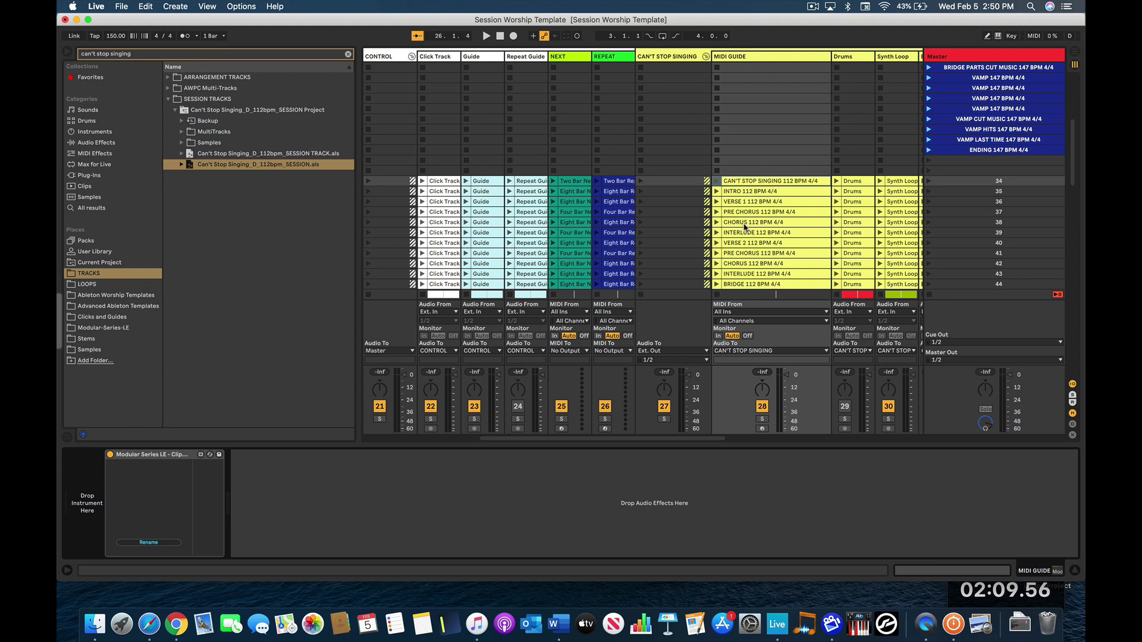
pyautogui.click(149, 542)
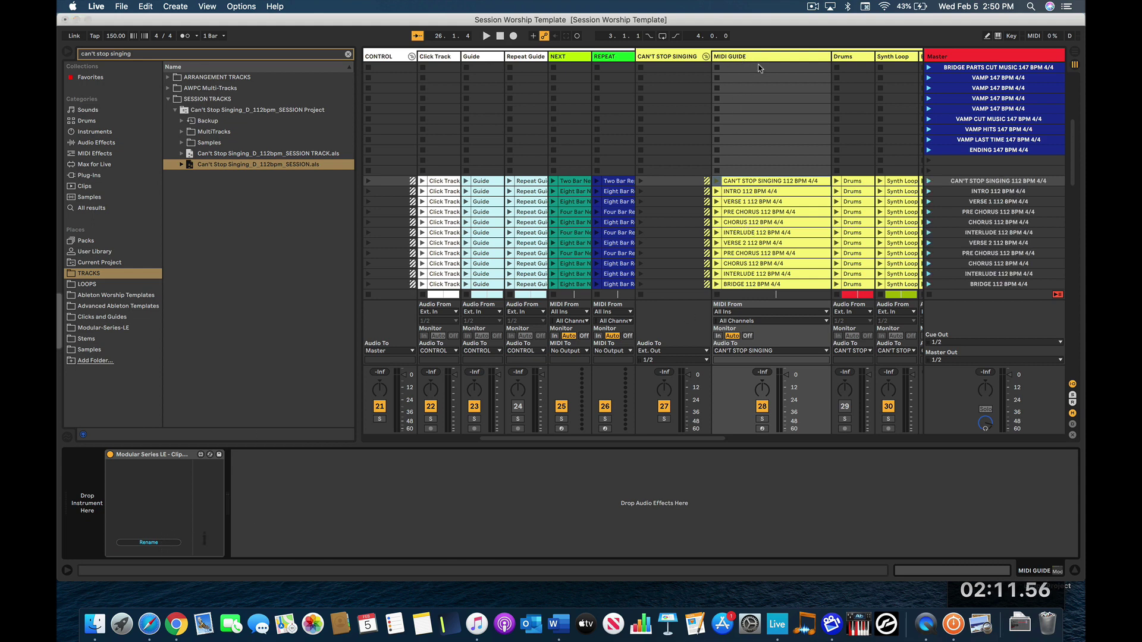
pyautogui.click(706, 56)
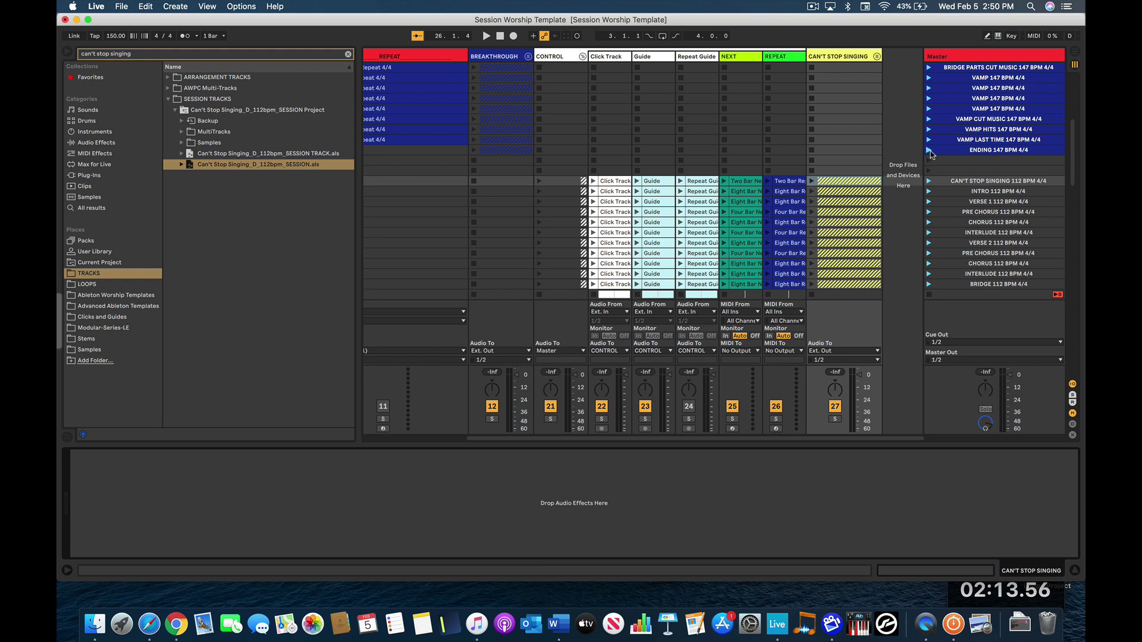
# Step: Color the scenes from CAN'T STOP SINGING 112 BPM 4/4 through ENDING 112 BPM 4/4 yellow
pyautogui.click(957, 181)
pyautogui.scroll(-6, 969, 220)
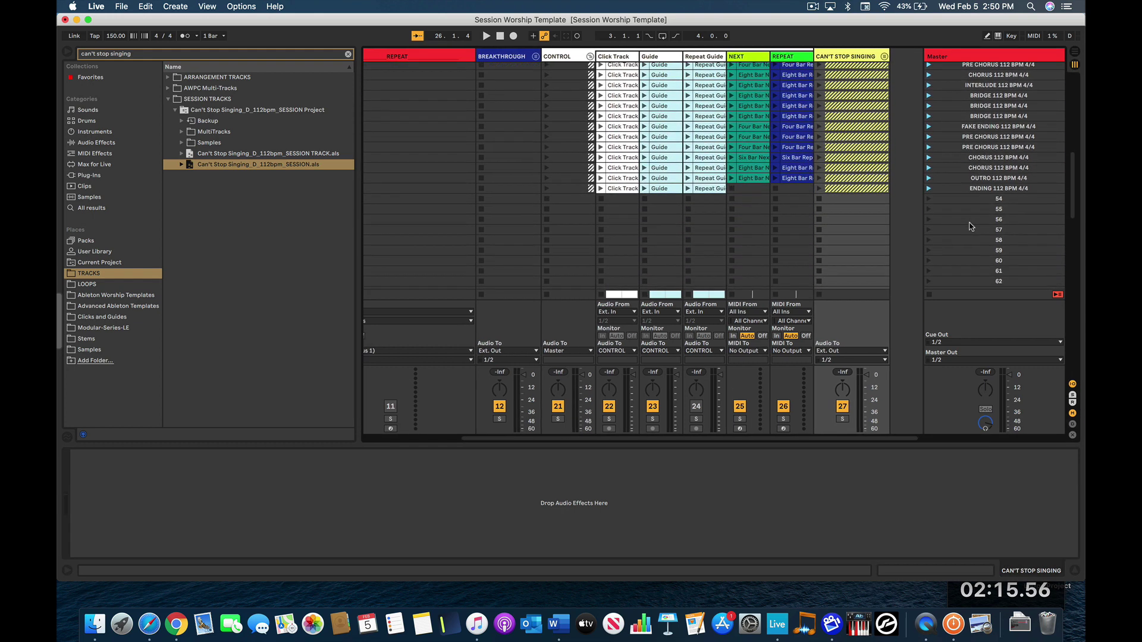
pyautogui.keyDown('shift'); pyautogui.click(972, 185); pyautogui.keyUp('shift')
pyautogui.rightClick(973, 185)
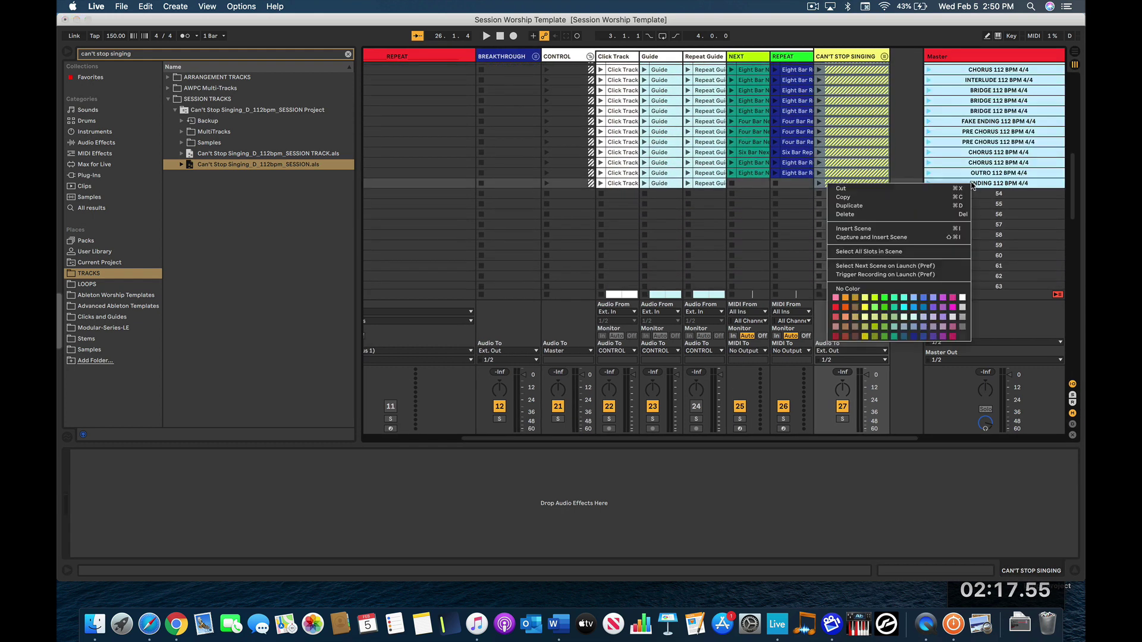
pyautogui.click(864, 297)
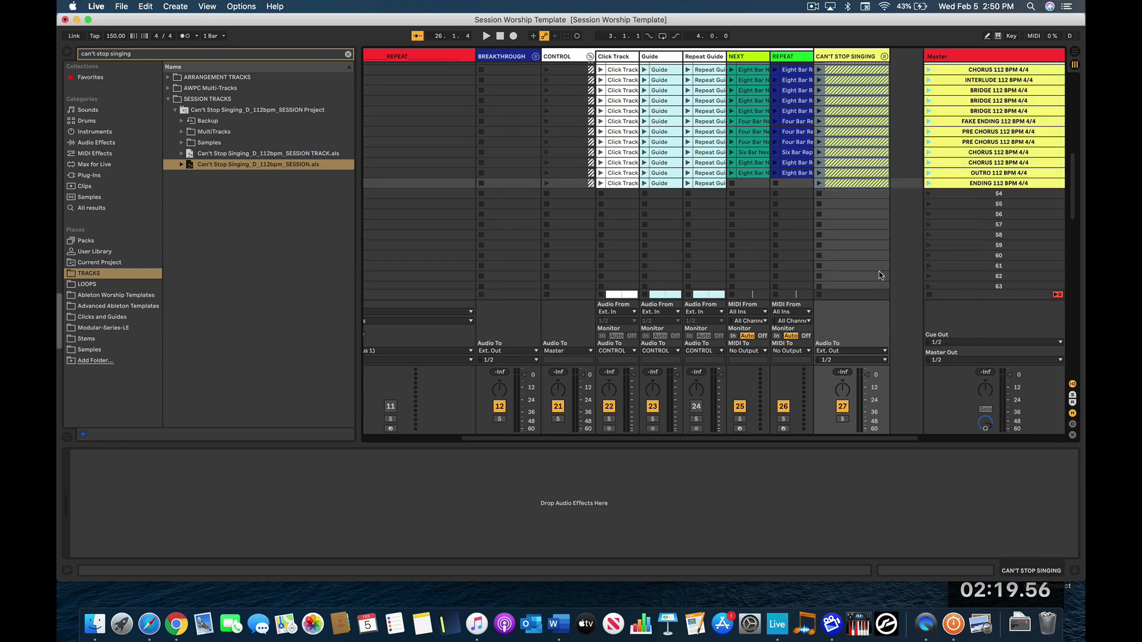
# Step: Move all of Can't Stop Singing's click, guide, repeat guide, next and repeat clips into the template's CONTROL group tracks on the same scenes
pyautogui.scroll(4, 954, 140)
pyautogui.scroll(-2, 955, 141)
pyautogui.hscroll(-3, 954, 141)
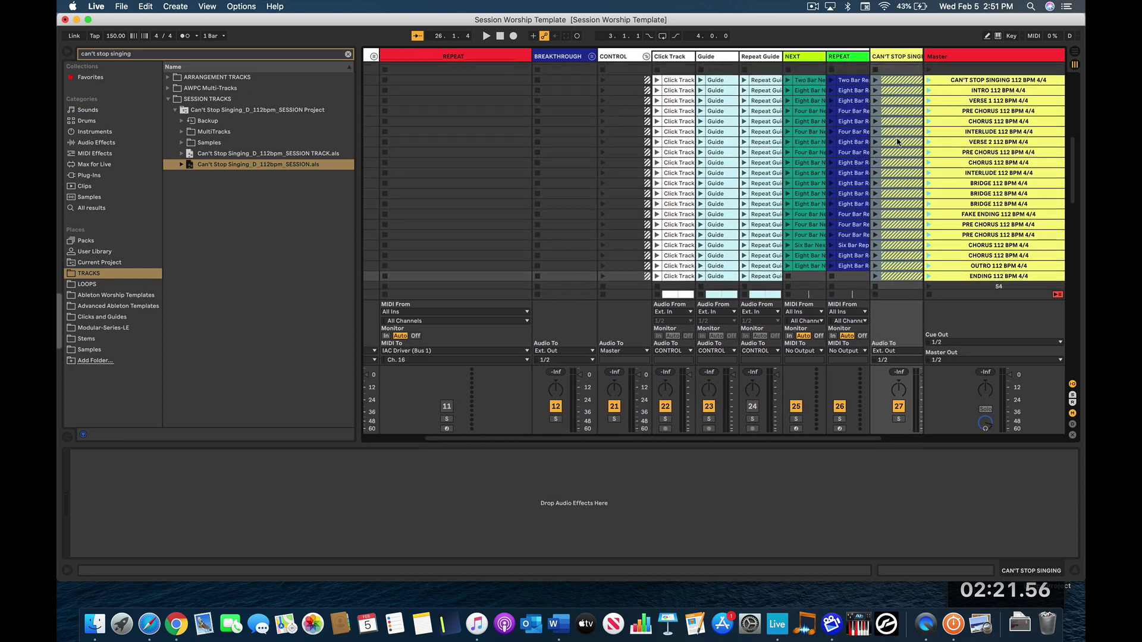
pyautogui.scroll(-1, 681, 119)
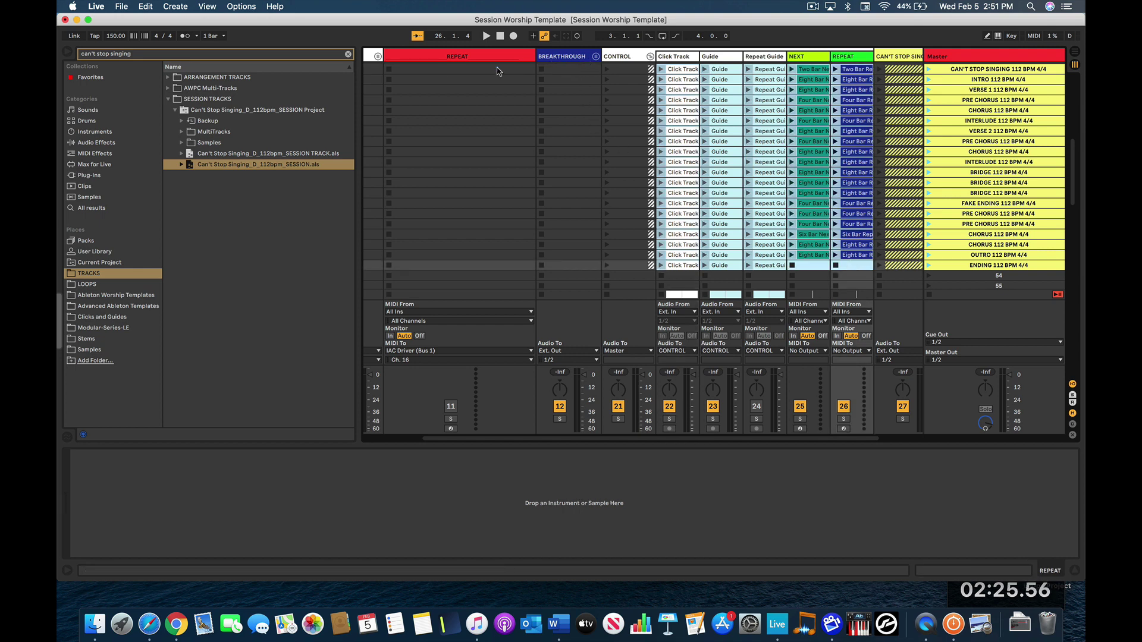
pyautogui.hscroll(-3, 539, 64)
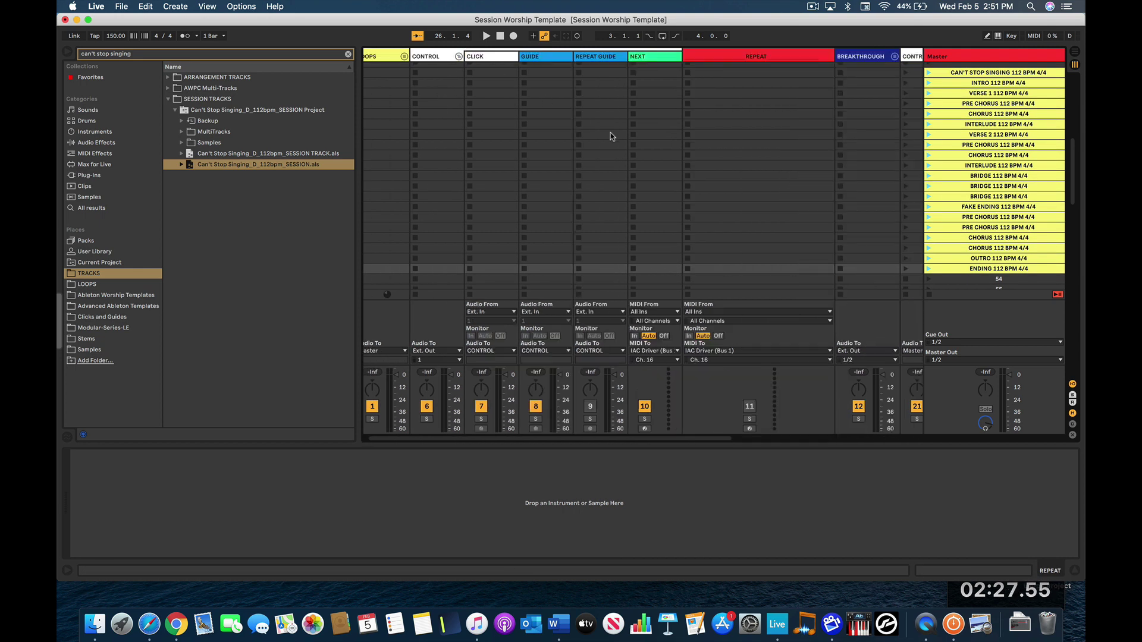
pyautogui.hscroll(-3, 610, 133)
pyautogui.scroll(2, 610, 133)
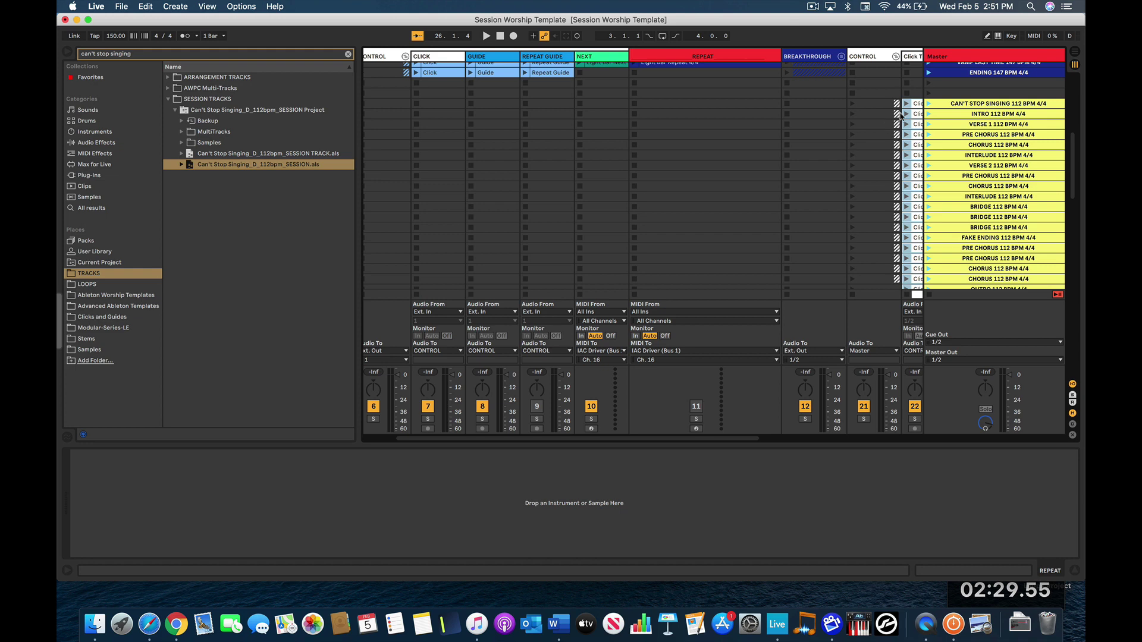
pyautogui.moveTo(913, 113); pyautogui.dragTo(429, 109)
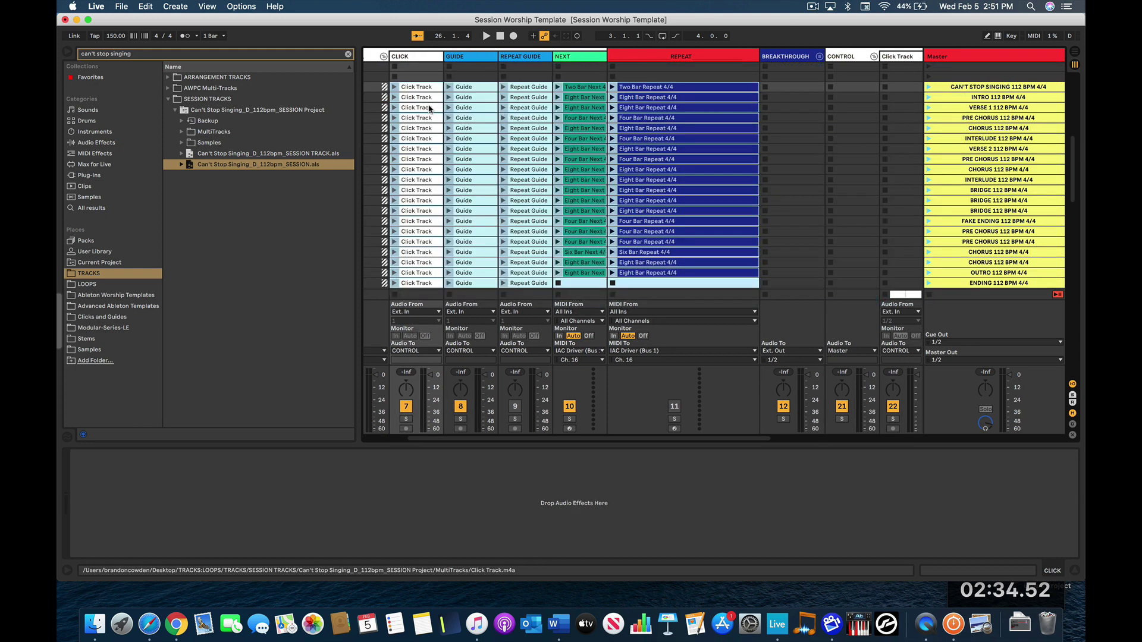
# Step: Delete the emptied CONTROL group imported with Can't Stop Singing and fold the template's CONTROL group
pyautogui.click(845, 58)
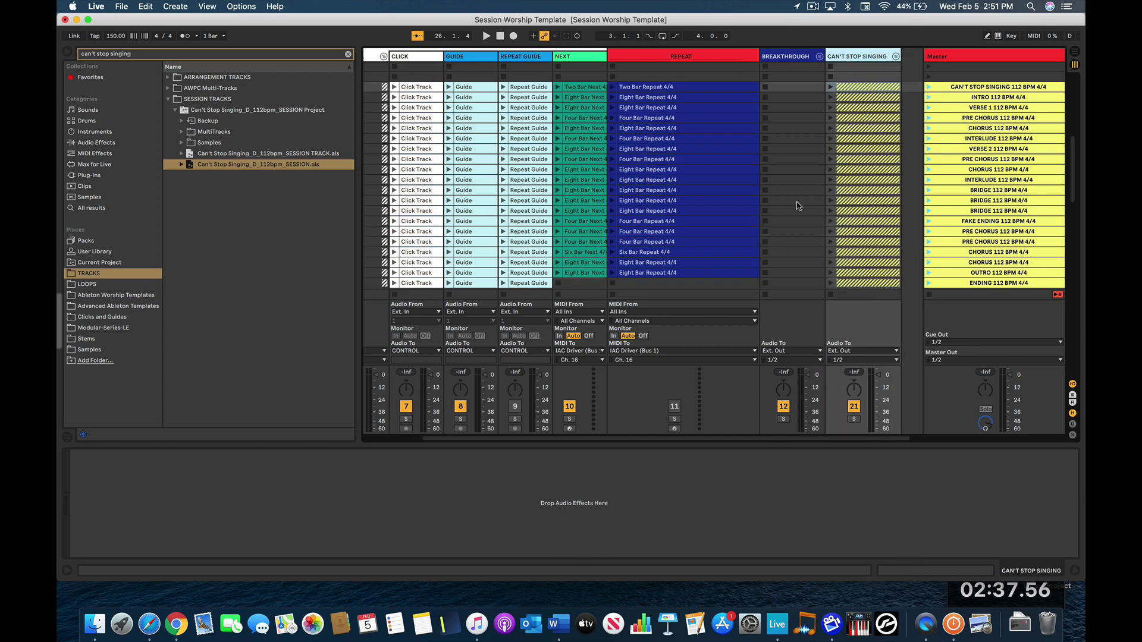
pyautogui.click(383, 57)
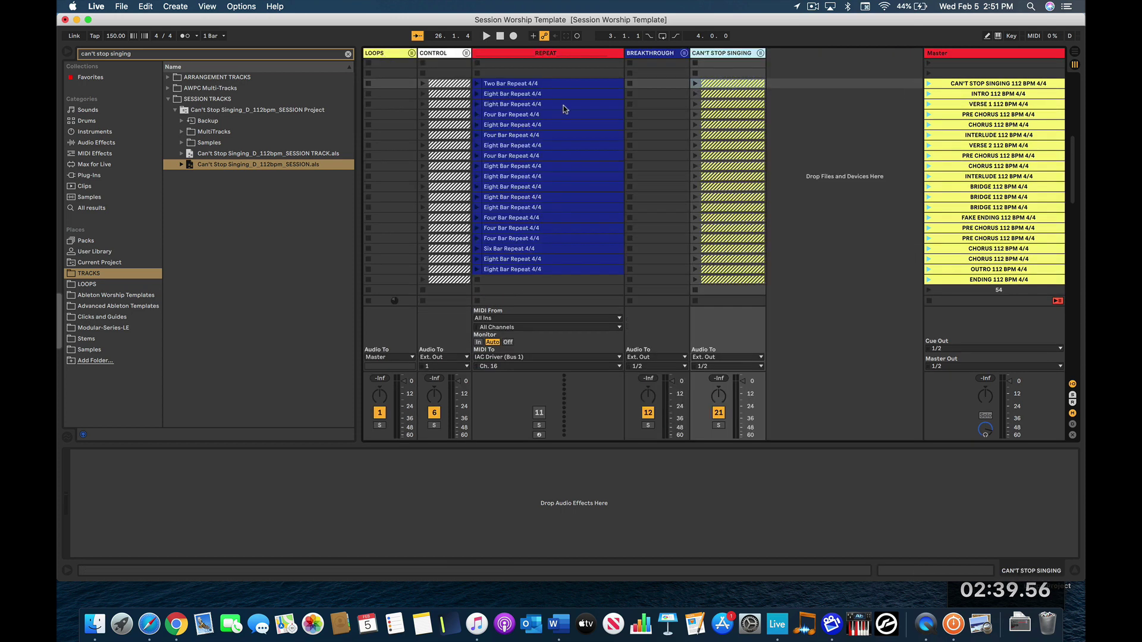
# Step: Clear the names of scenes 54 and 55 below the Can't Stop Singing ENDING scene
pyautogui.scroll(-5, 655, 122)
pyautogui.click(1010, 144)
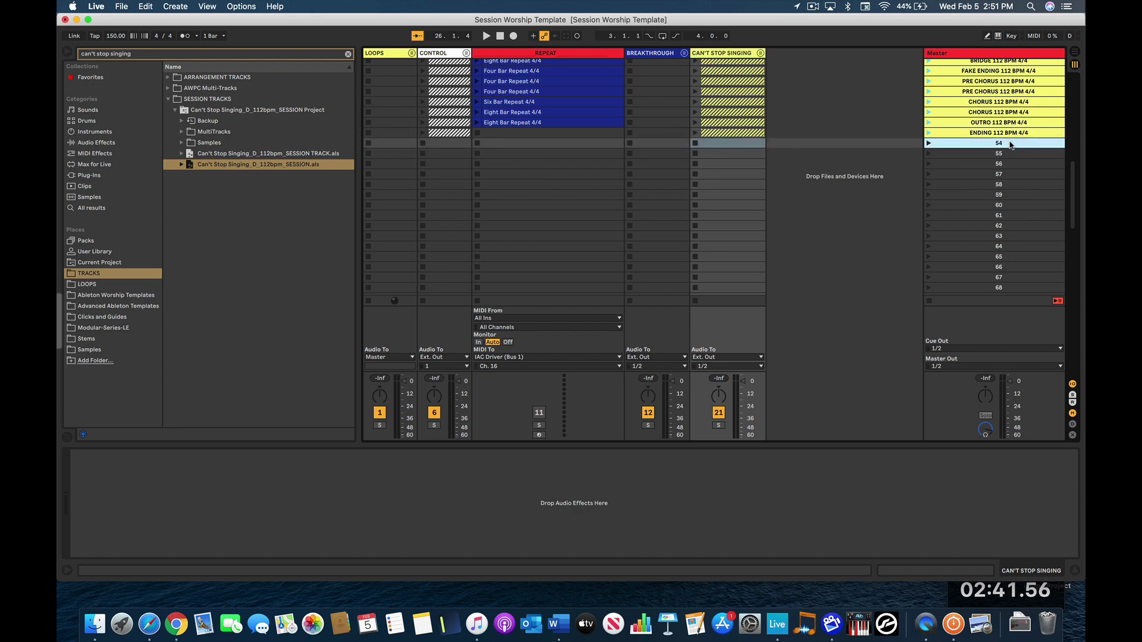
pyautogui.press('super+r')
pyautogui.press('Tab')
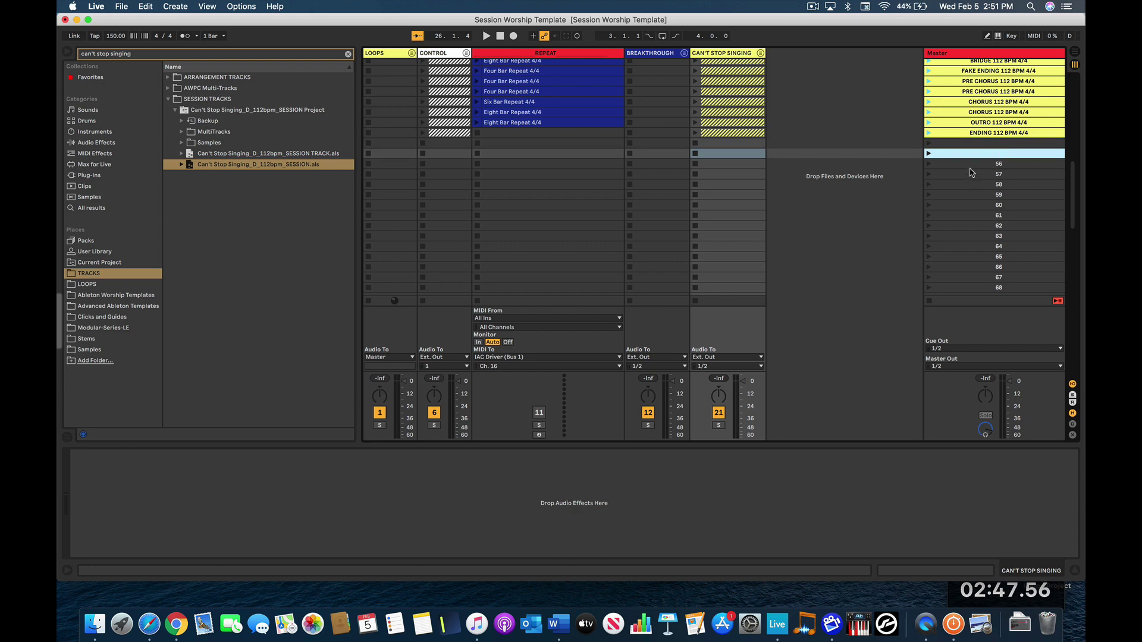
pyautogui.press('Tab')
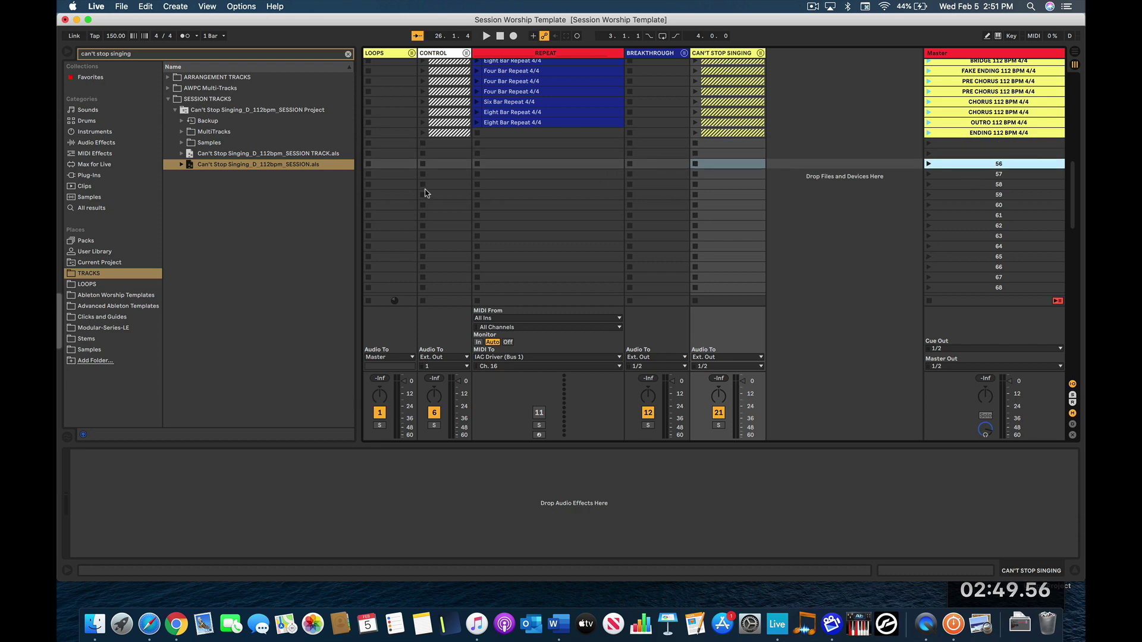
# Step: Check the set list, search for hallelujah for the, and add Hallelujah For the Cross_D_75bpm_SESSION.als as new tracks starting at scene 56
pyautogui.click(274, 52)
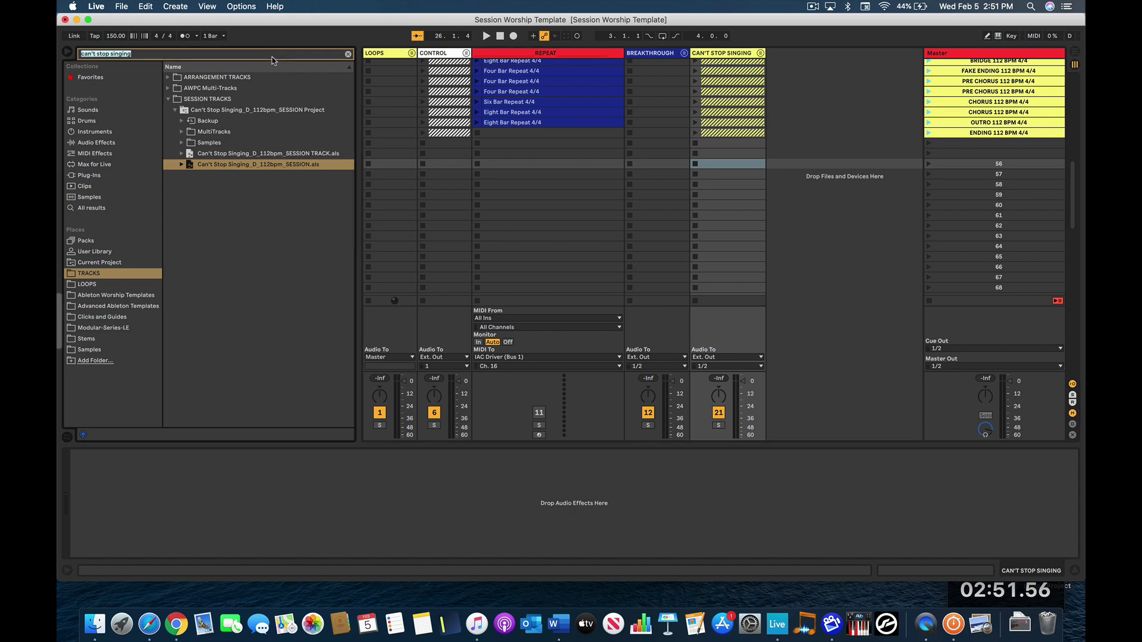
pyautogui.moveTo(58, 304)
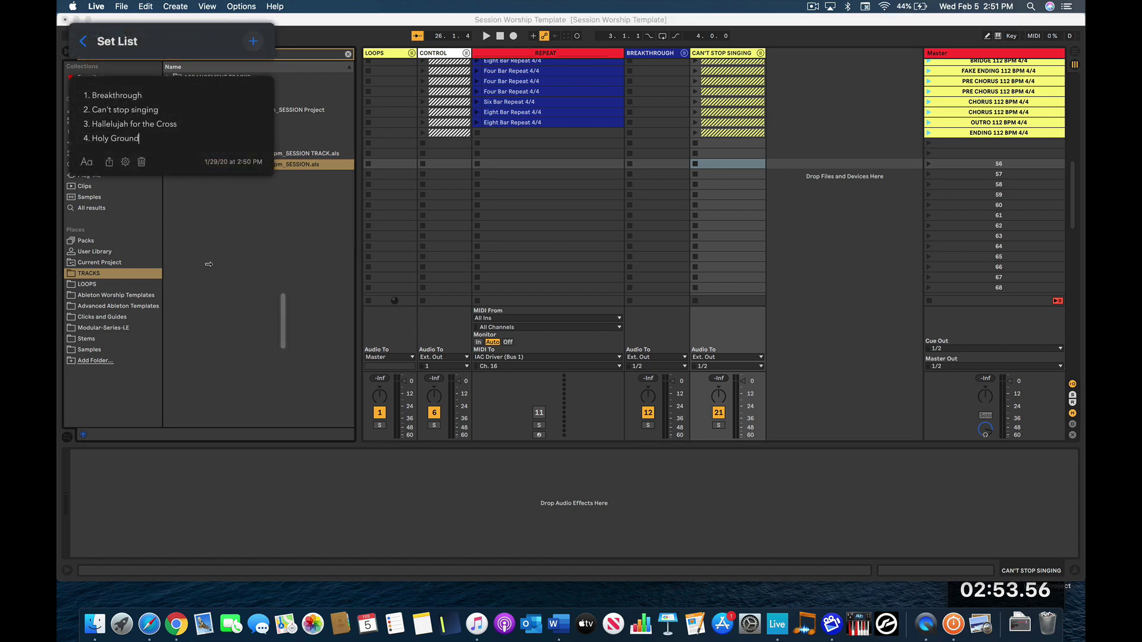
pyautogui.write('hallelujah for the')
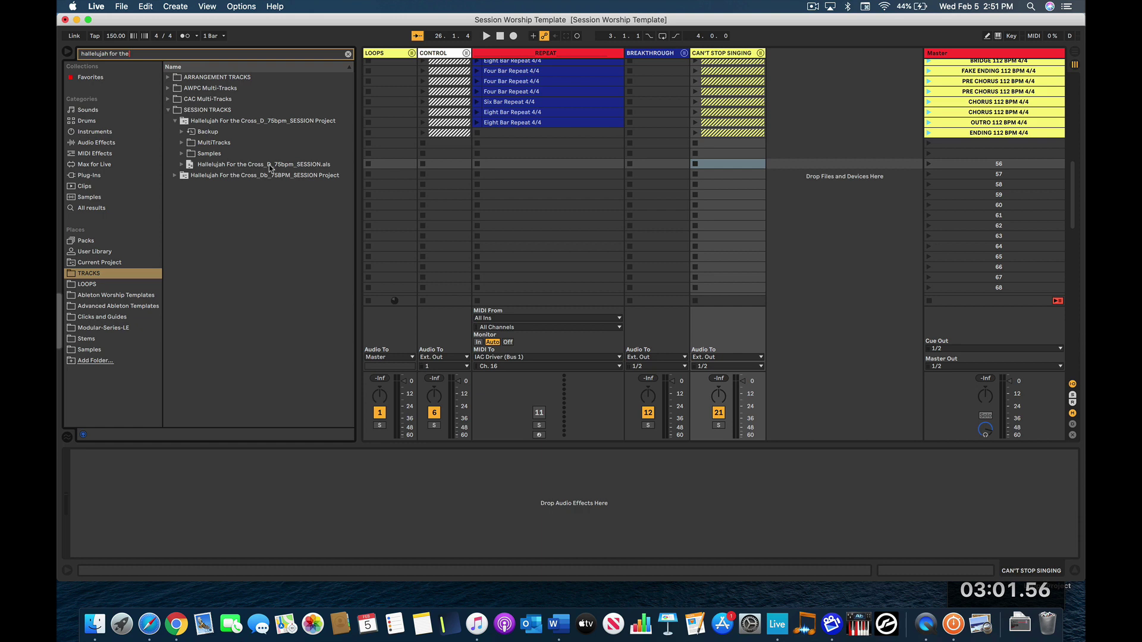
pyautogui.moveTo(264, 166); pyautogui.dragTo(813, 168)
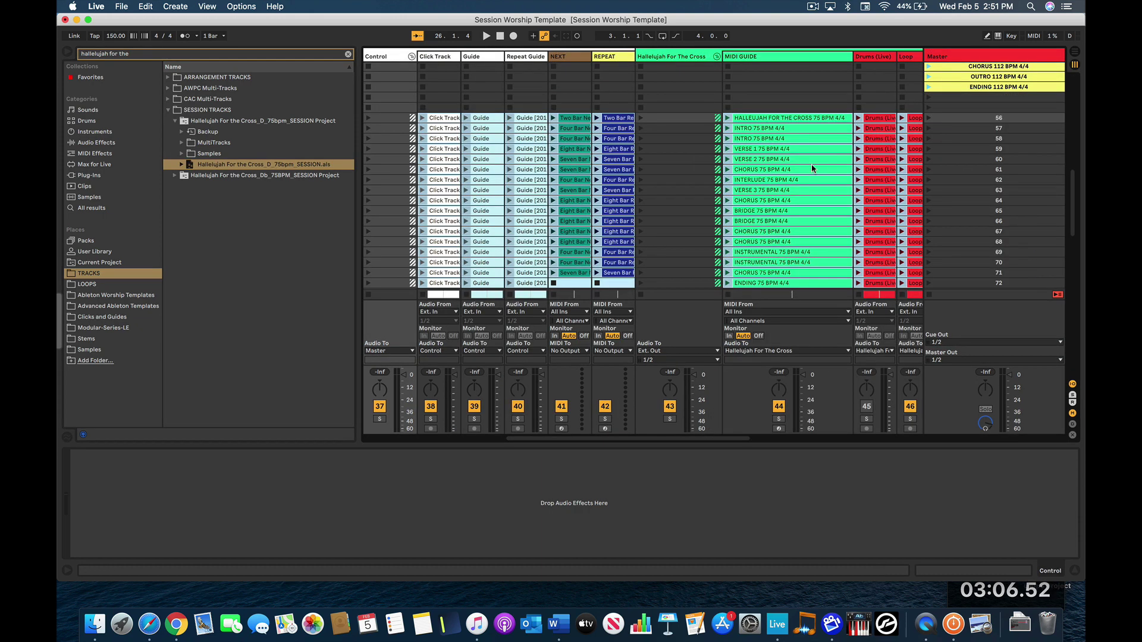
# Step: Rename the scenes after the Hallelujah For The Cross MIDI GUIDE clips with its Modular Series LE device, and fold the song's group
pyautogui.click(779, 61)
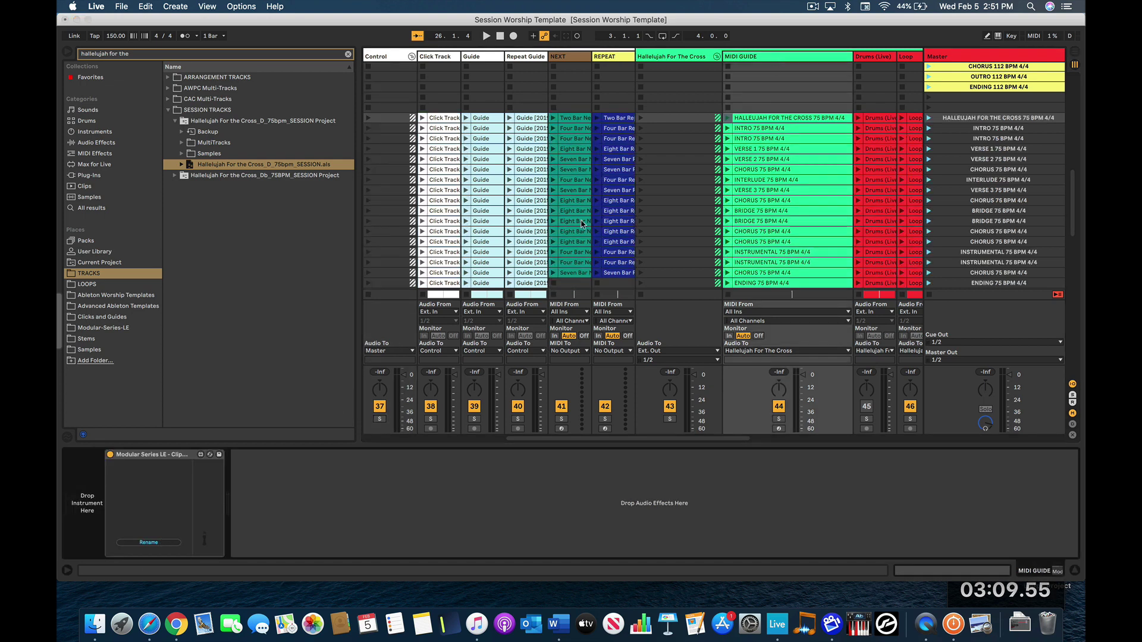
pyautogui.click(716, 57)
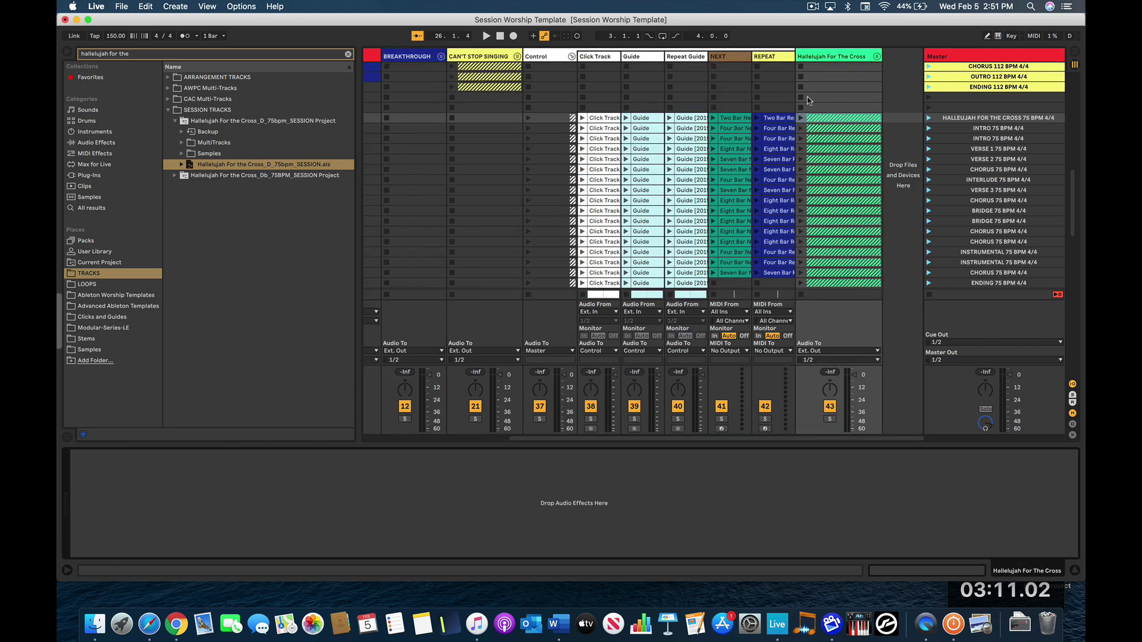
# Step: Colour all Hallelujah For The Cross scenes, from the title scene through ENDING 75 BPM, green to match the song's group
pyautogui.click(960, 122)
pyautogui.scroll(-5, 982, 257)
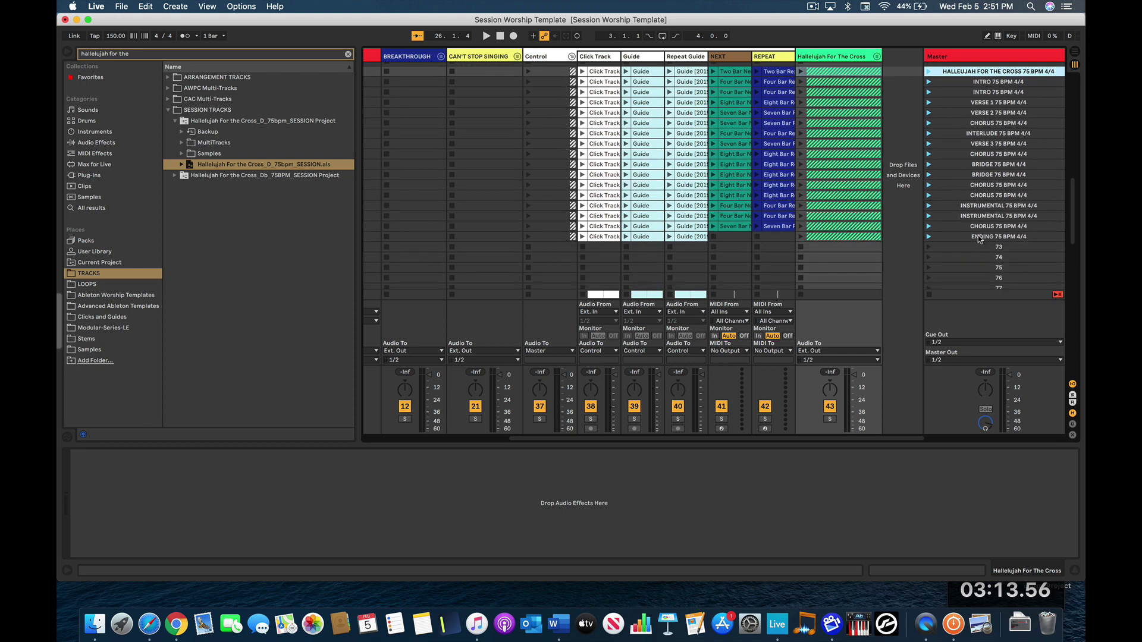
pyautogui.keyDown('shift'); pyautogui.click(979, 238); pyautogui.keyUp('shift')
pyautogui.rightClick(980, 238)
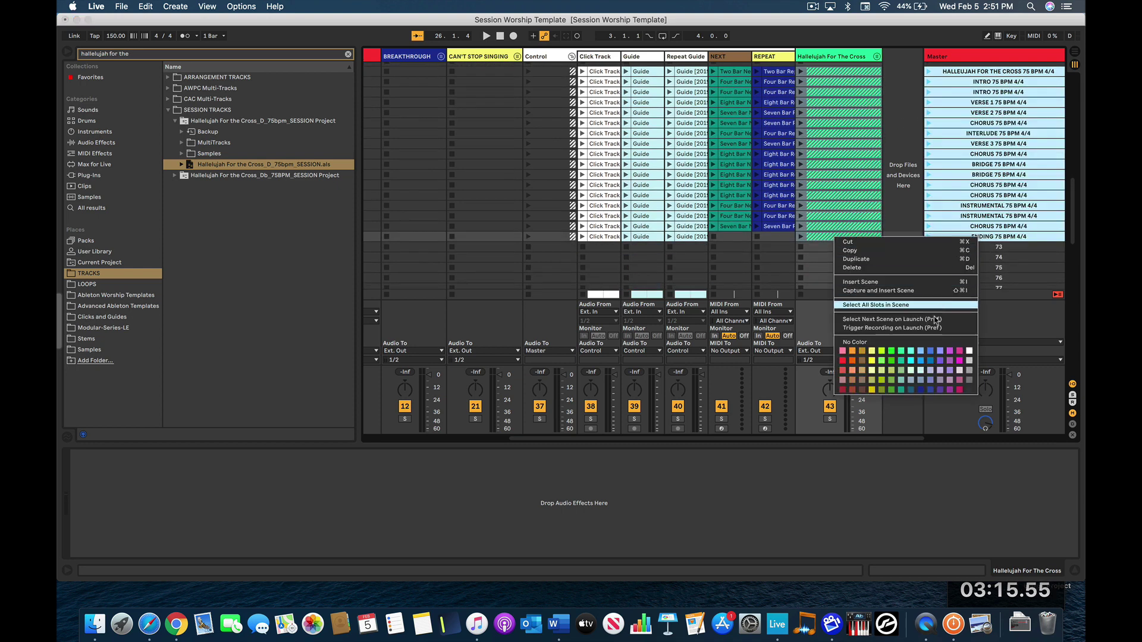
pyautogui.click(901, 350)
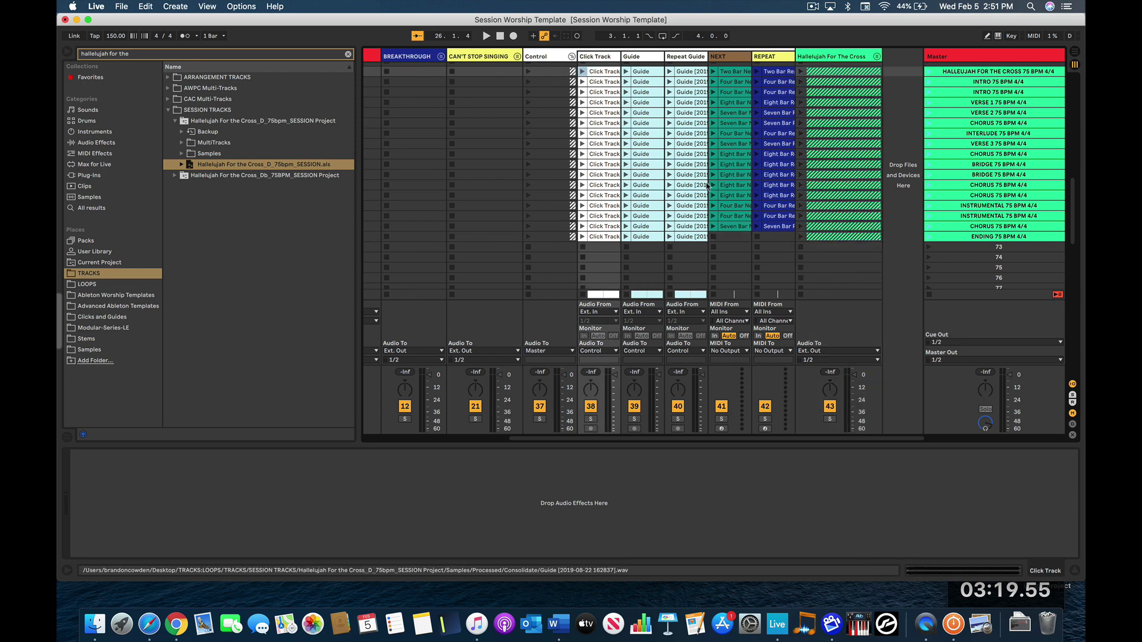
# Step: Select all of Hallelujah For The Cross's control clips, from Click Track through REPEAT down to the ENDING scene, and hide the browser
pyautogui.scroll(-4, 707, 186)
pyautogui.hscroll(-1, 707, 186)
pyautogui.click(790, 198)
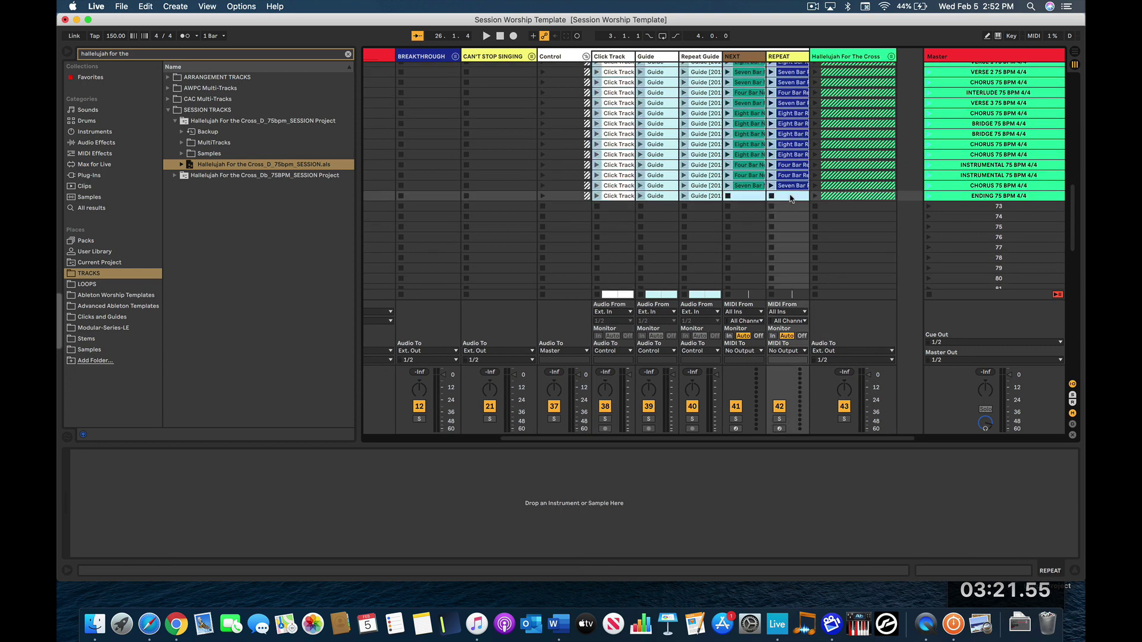
pyautogui.click(69, 53)
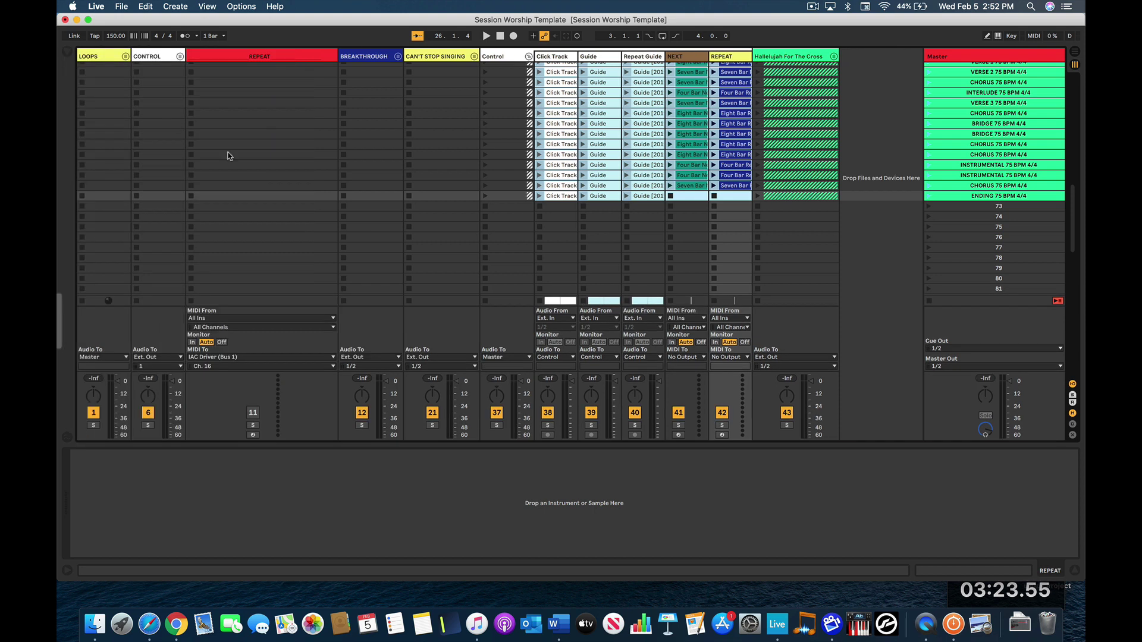
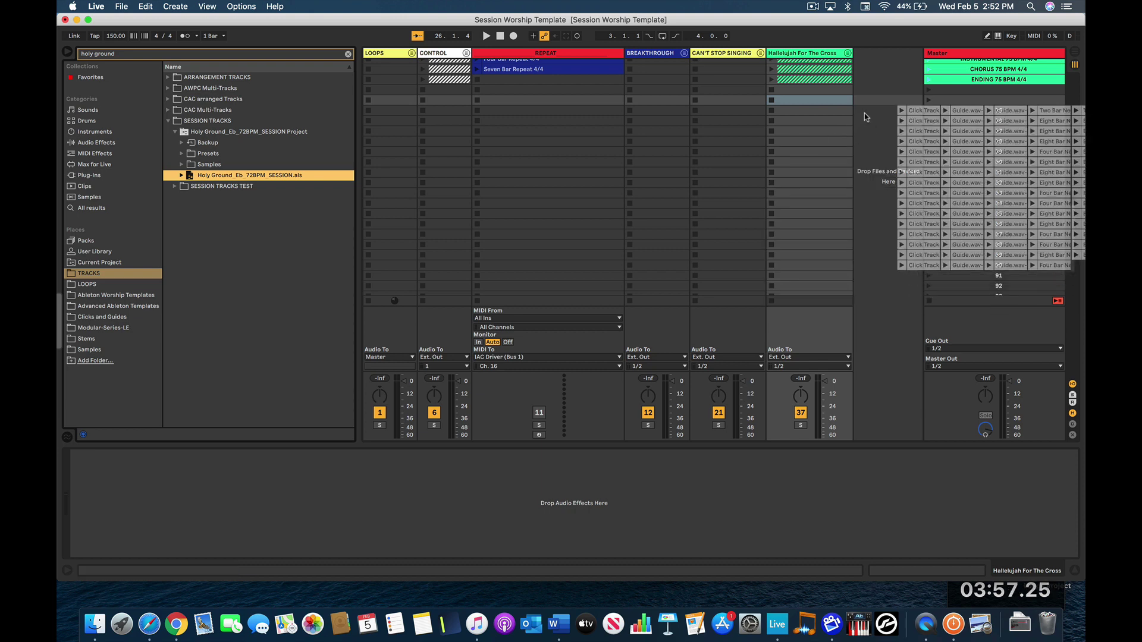
# Step: Rename the scenes after the Holy Ground MIDI clips with its Modular Series LE device, and fold the HOLY GROUND group
pyautogui.click(781, 59)
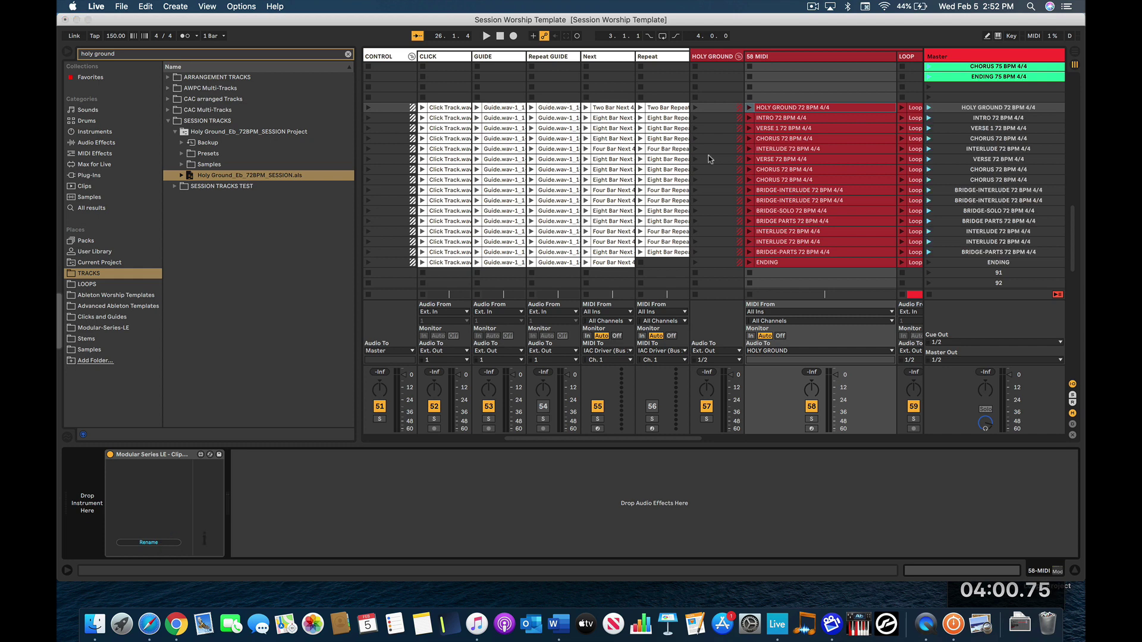
pyautogui.click(742, 58)
pyautogui.press('Delete')
# Step: Colour all Holy Ground scenes, from the title scene through ENDING, dark red to match the song's group
pyautogui.click(975, 112)
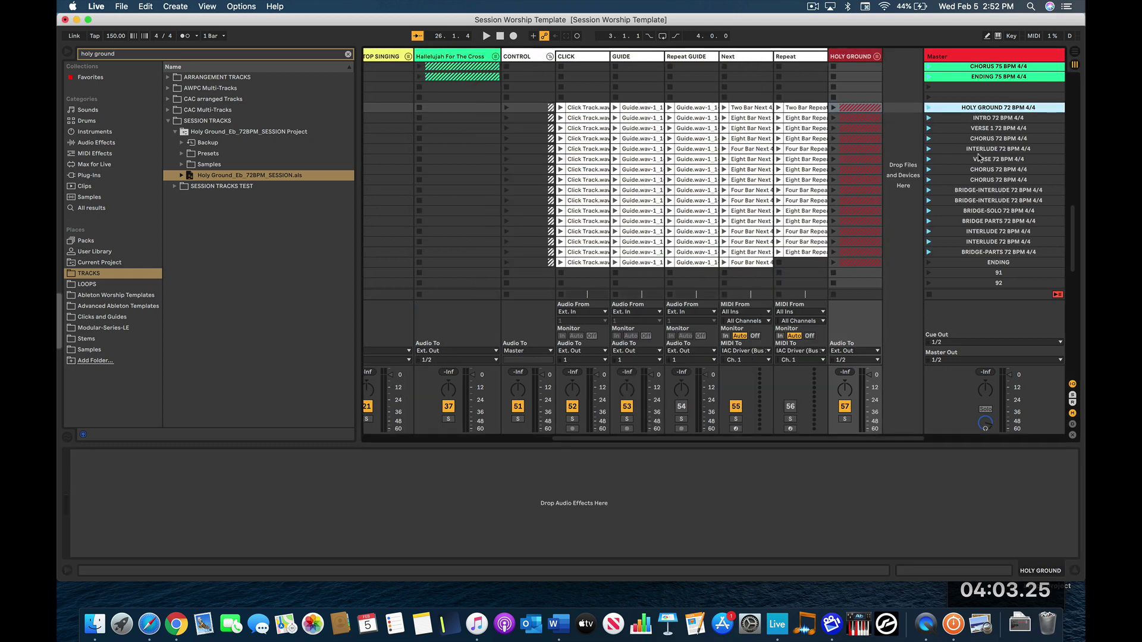
pyautogui.keyDown('shift'); pyautogui.click(992, 262); pyautogui.keyUp('shift')
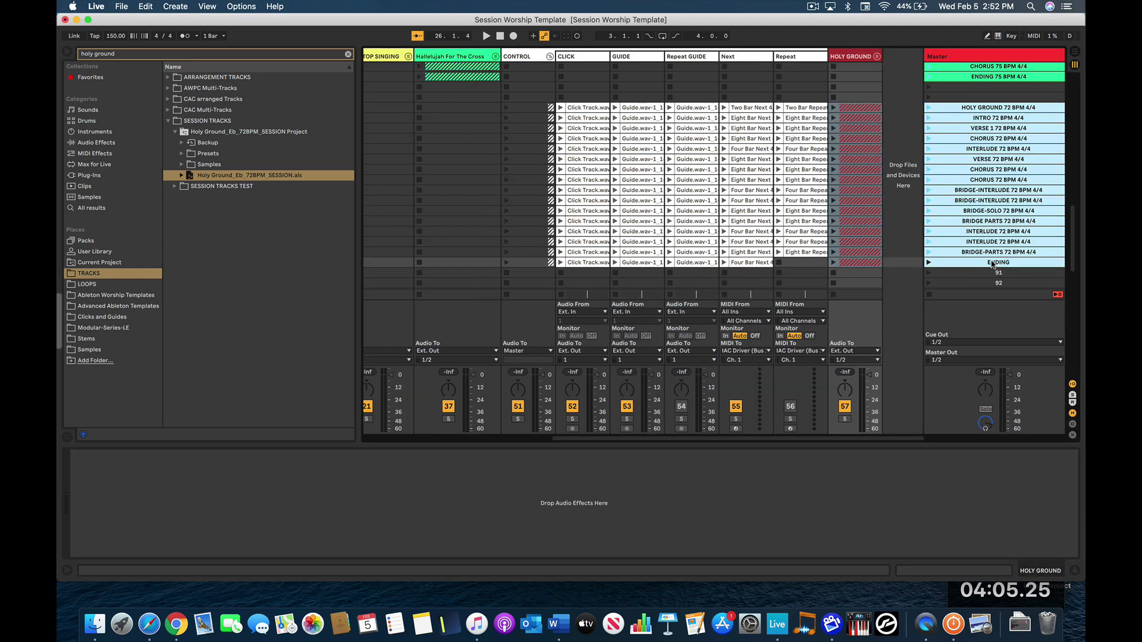
pyautogui.rightClick(992, 263)
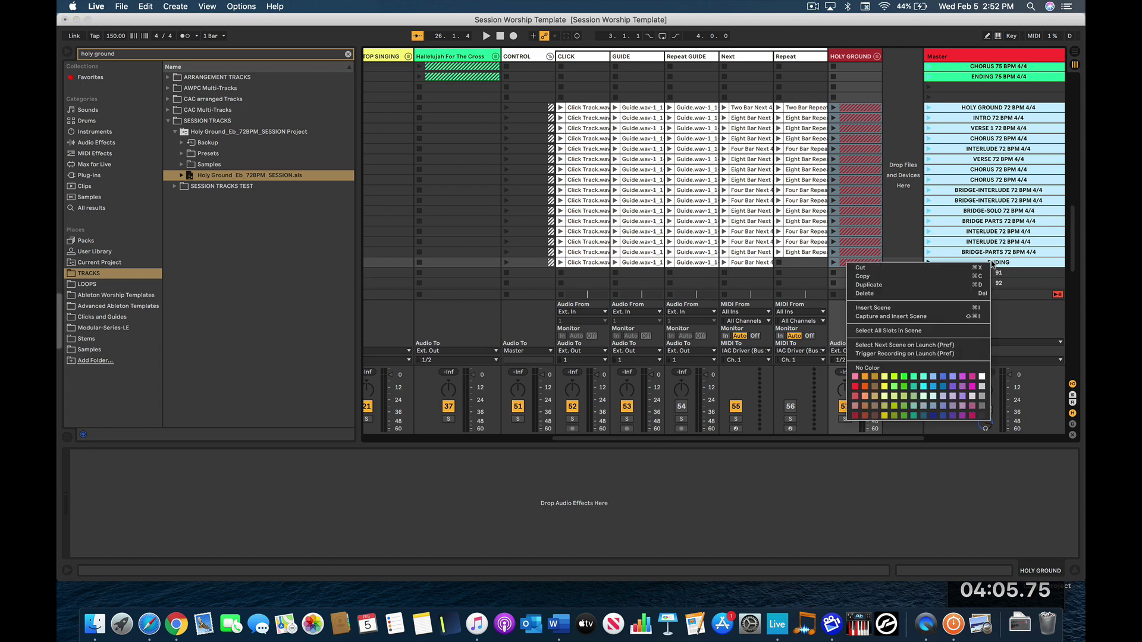
pyautogui.click(860, 415)
# Step: Hide the device view and browser, and move all Holy Ground control clips into the template's matching CONTROL tracks, starting at the HOLY GROUND scene
pyautogui.scroll(-5, 865, 123)
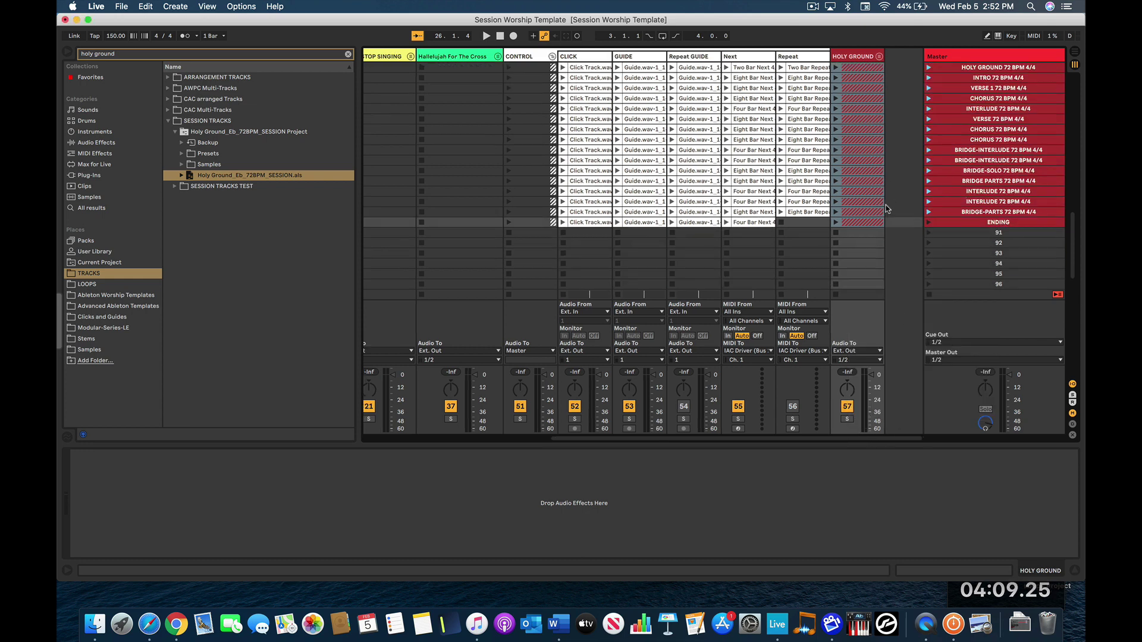
pyautogui.click(1075, 572)
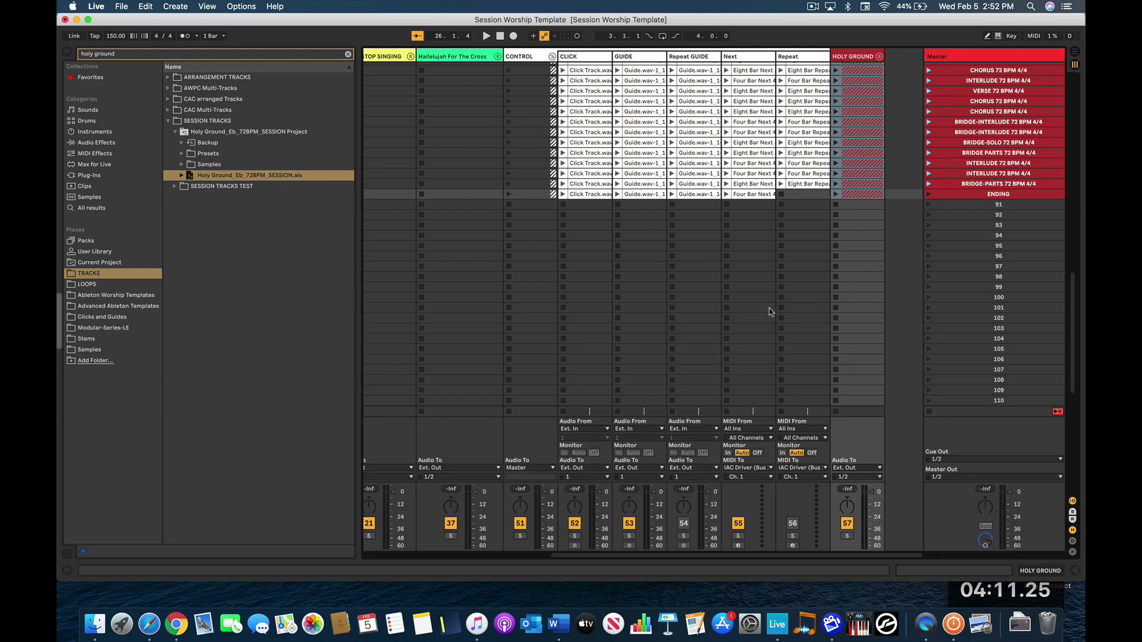
pyautogui.scroll(5, 769, 308)
pyautogui.click(619, 127)
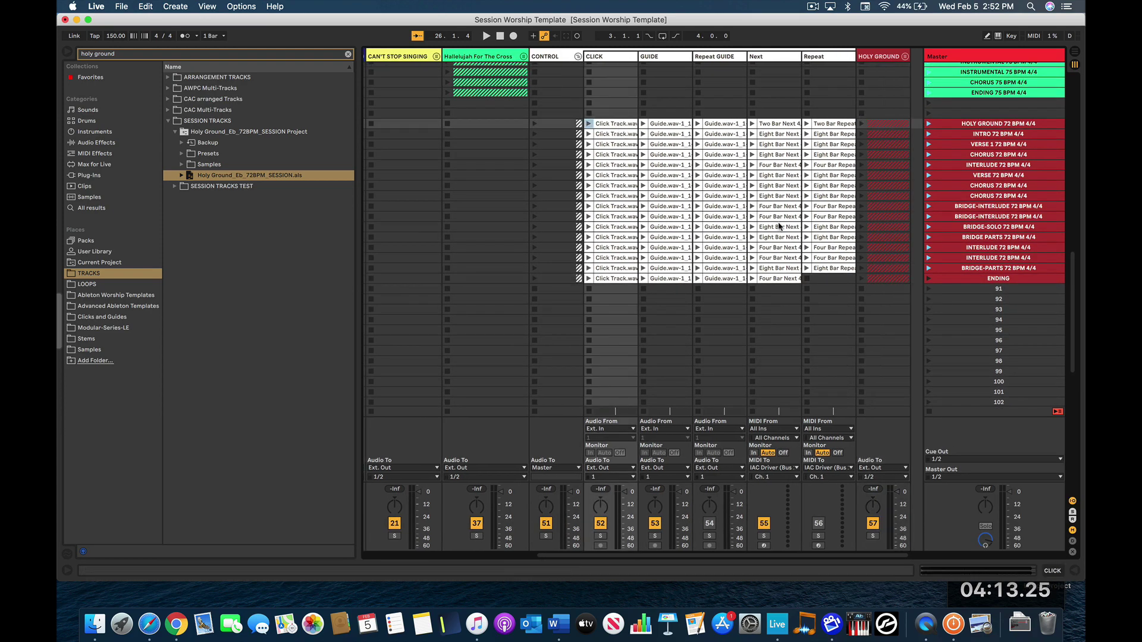
pyautogui.click(831, 279)
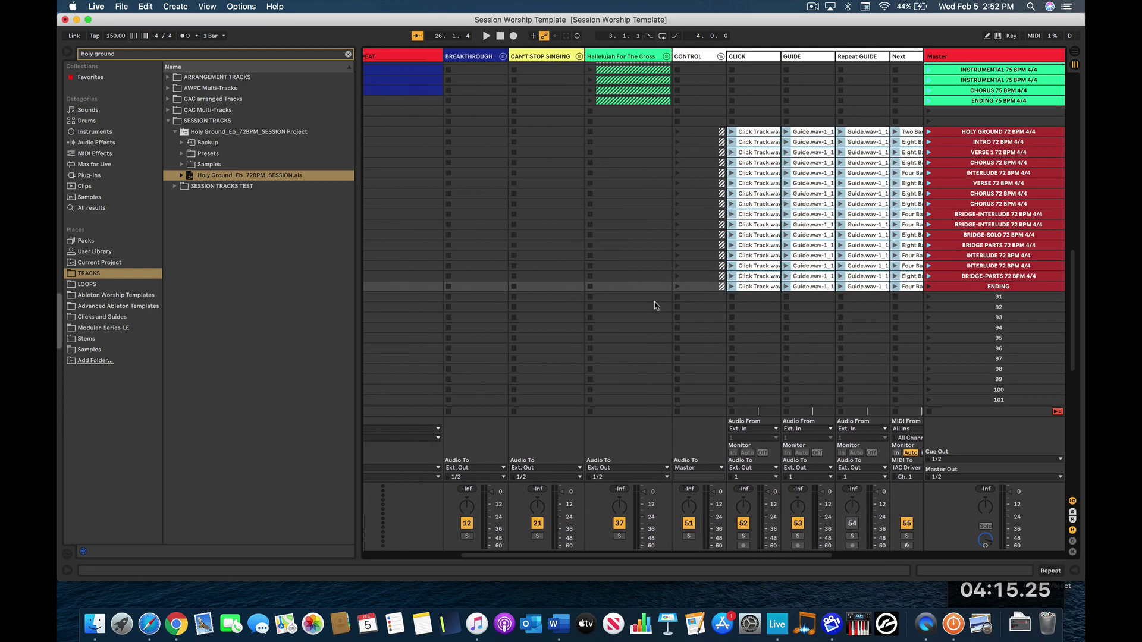
pyautogui.hscroll(-8, 655, 306)
pyautogui.hscroll(-6, 410, 58)
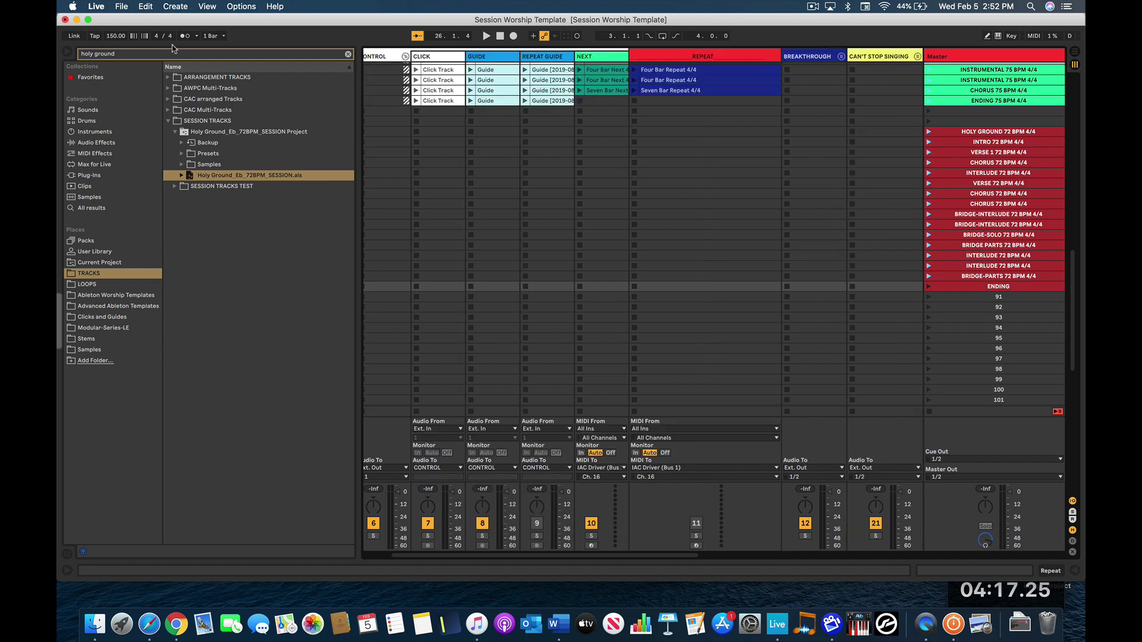
pyautogui.click(67, 52)
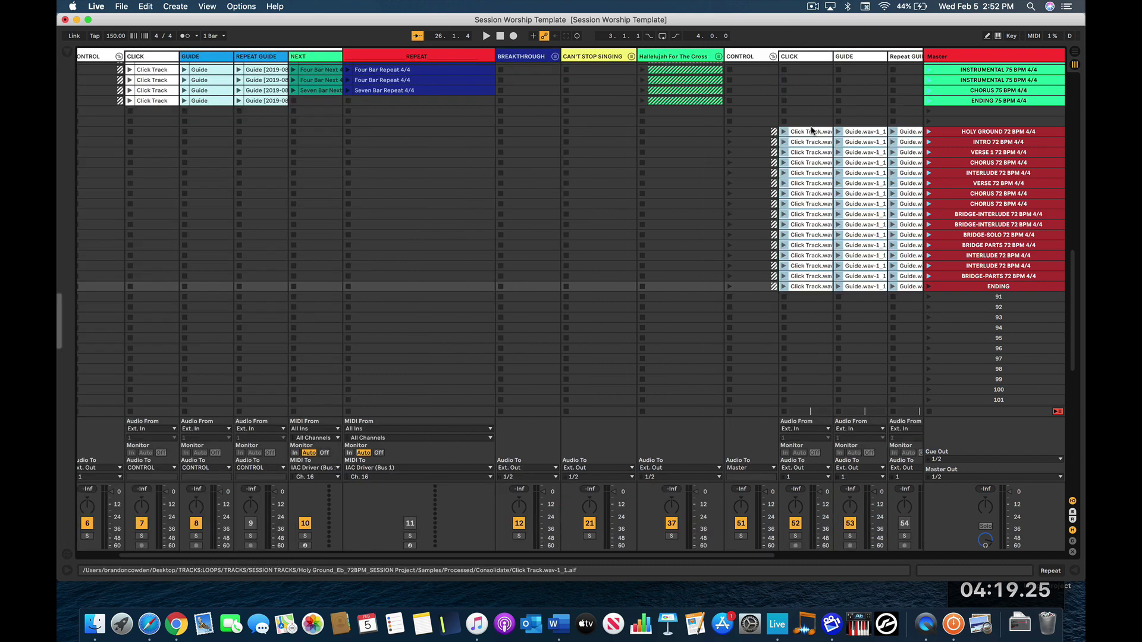
pyautogui.moveTo(812, 132); pyautogui.dragTo(146, 138)
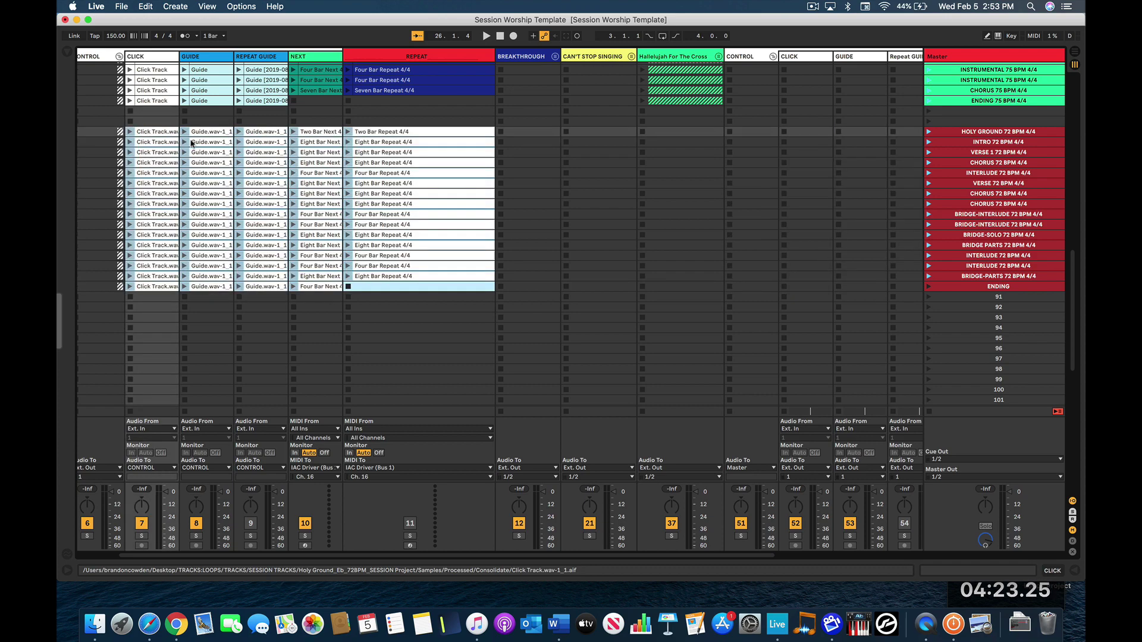
# Step: Delete the emptied CONTROL group imported with Holy Ground and fold the template's CONTROL group
pyautogui.hscroll(5, 751, 59)
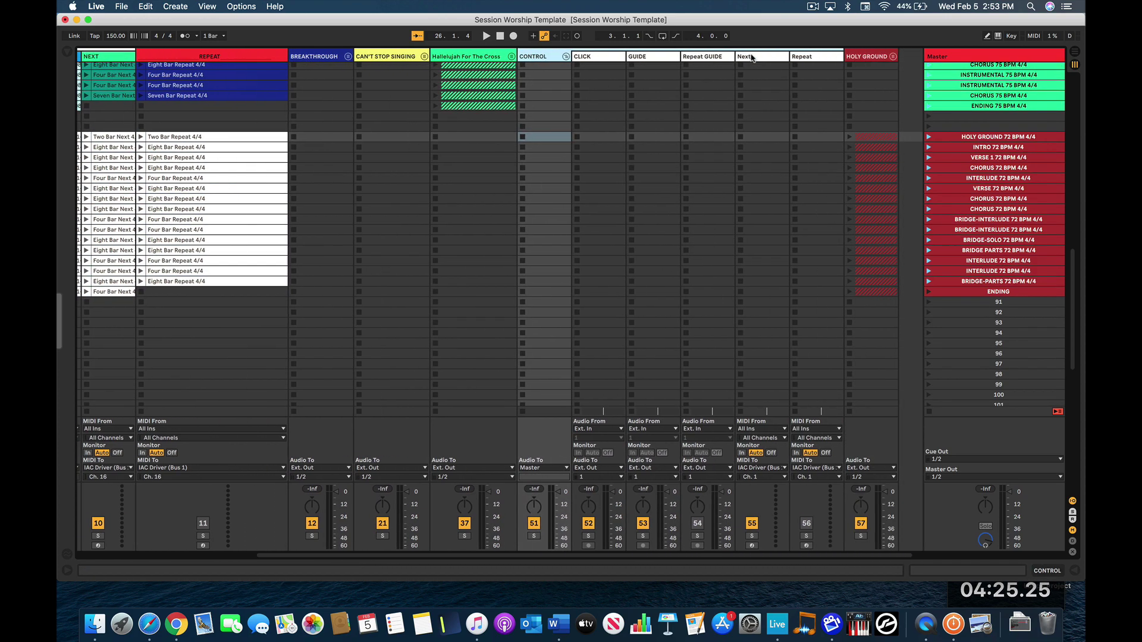
pyautogui.hscroll(-5, 751, 58)
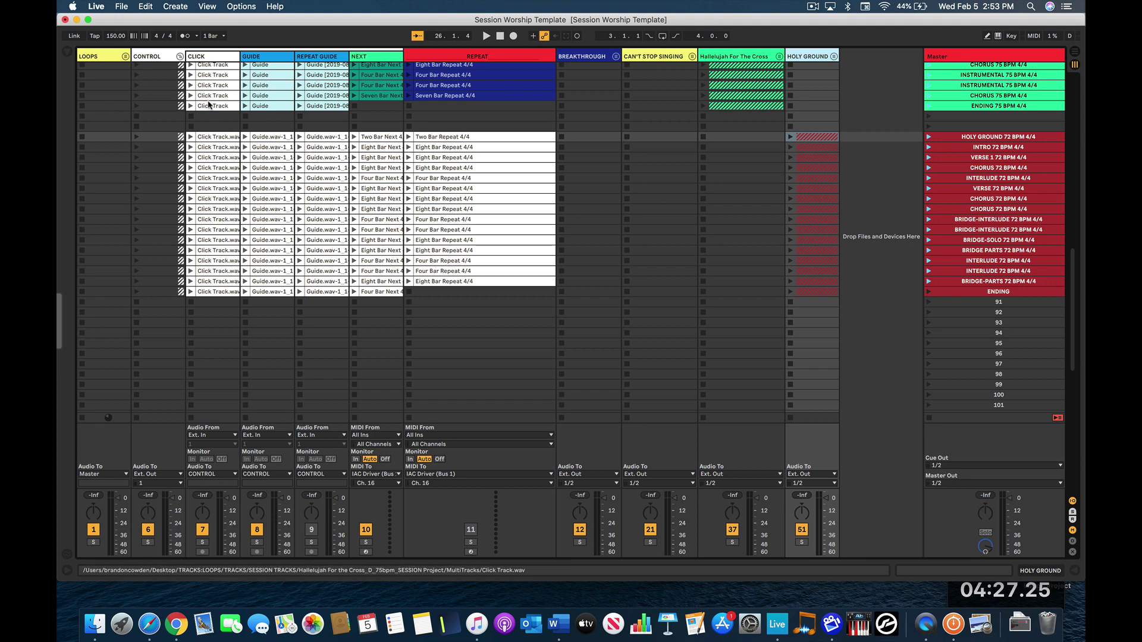
pyautogui.press('super+z')
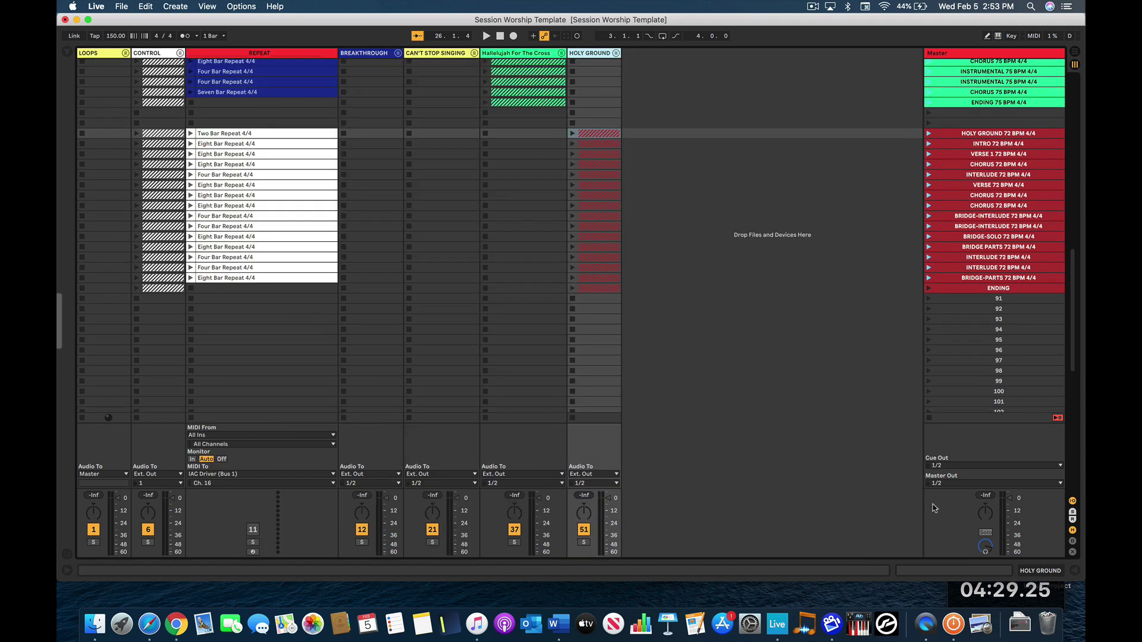
# Step: Switch to Good Stopwatch and stop the running timer
pyautogui.click(1018, 605)
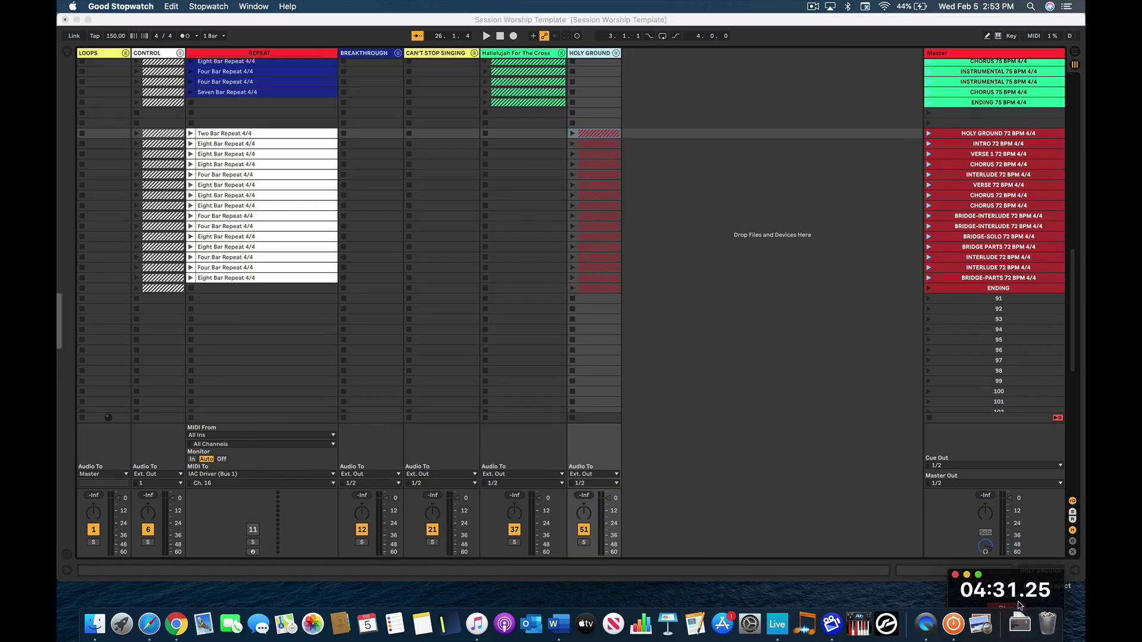
pyautogui.click(1016, 606)
# Step: Review the four imported songs by selecting the BREAKTHROUGH, CAN'T STOP SINGING, Hallelujah For The Cross and HOLY GROUND groups in turn
pyautogui.click(376, 55)
pyautogui.click(387, 55)
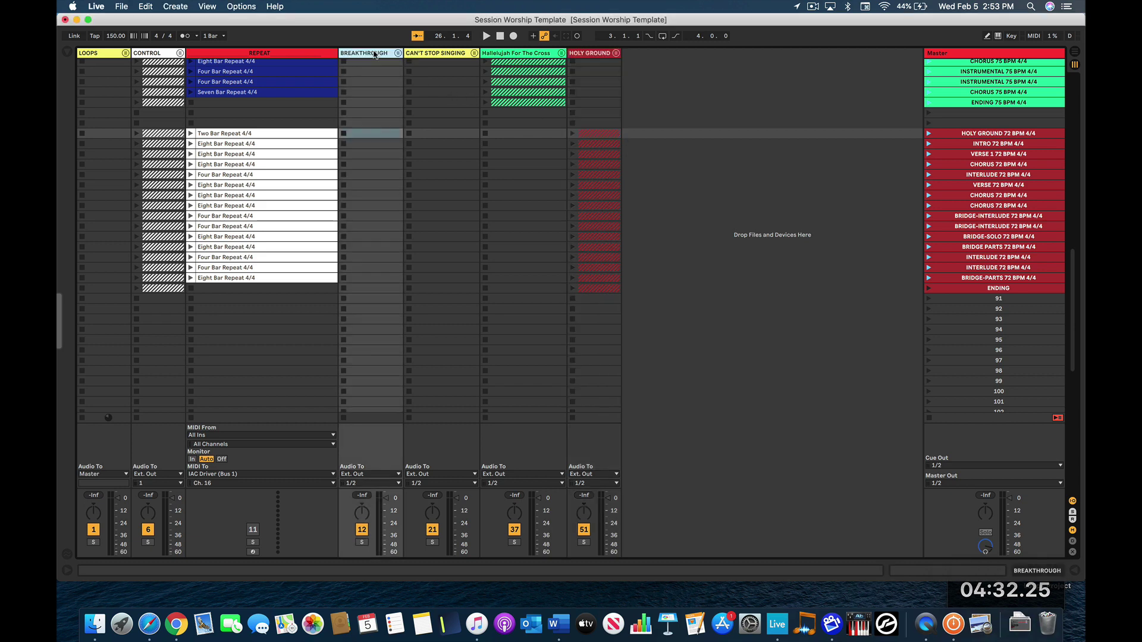
pyautogui.click(437, 55)
pyautogui.click(536, 57)
pyautogui.click(589, 55)
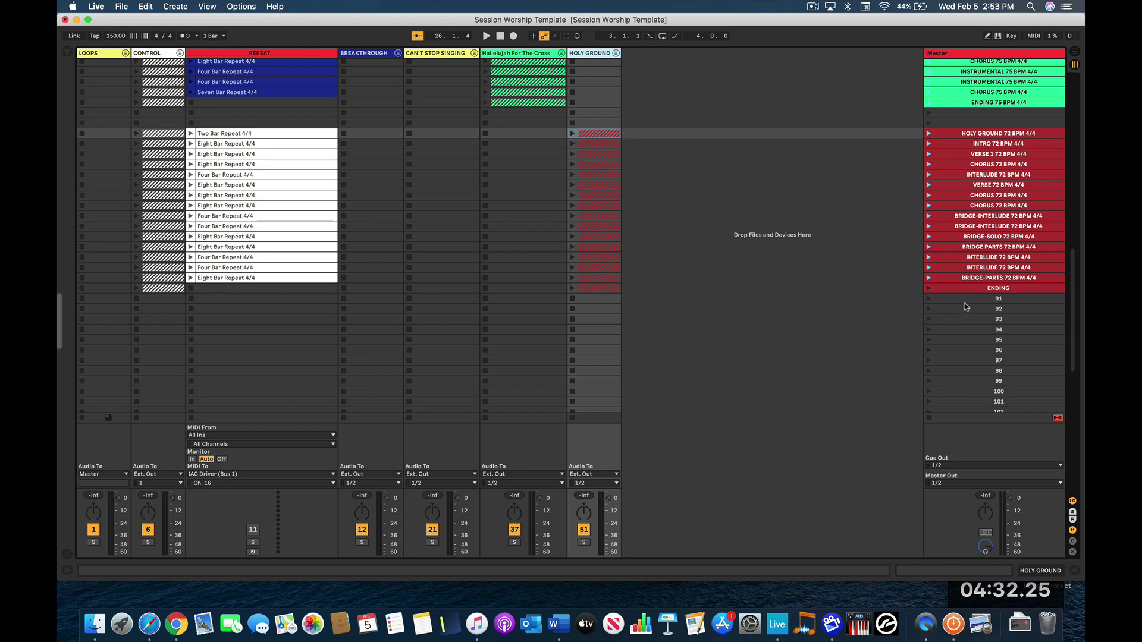
# Step: Delete the empty scenes 91 to 145 between Holy Ground's ENDING scene and the loop scenes, and check the shortened set
pyautogui.click(982, 300)
pyautogui.scroll(-10, 979, 351)
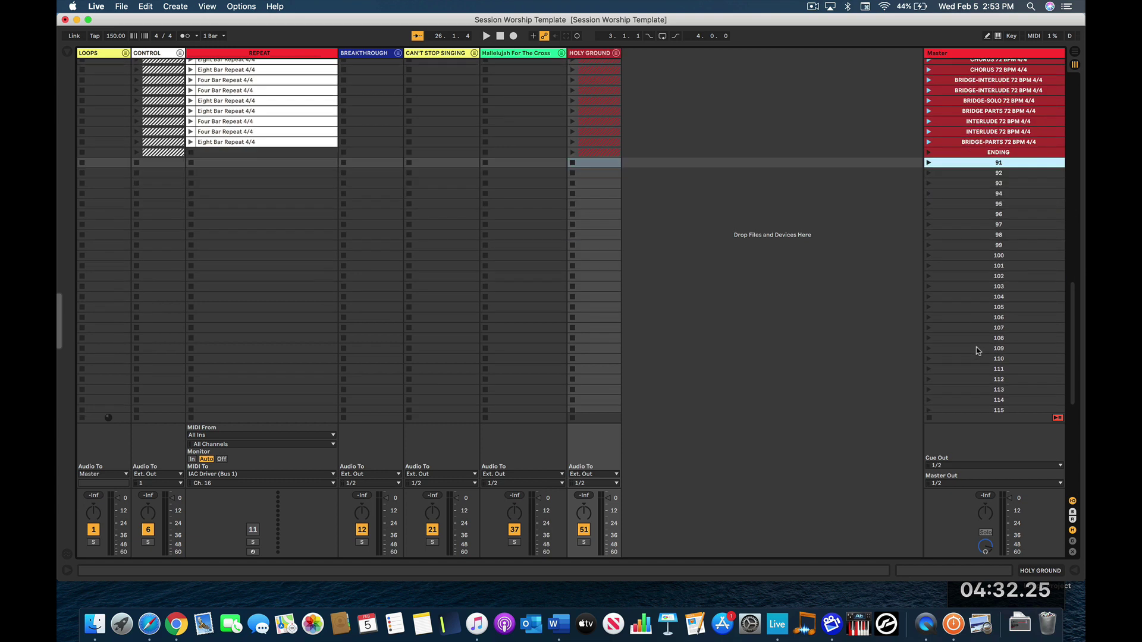
pyautogui.scroll(-5, 978, 351)
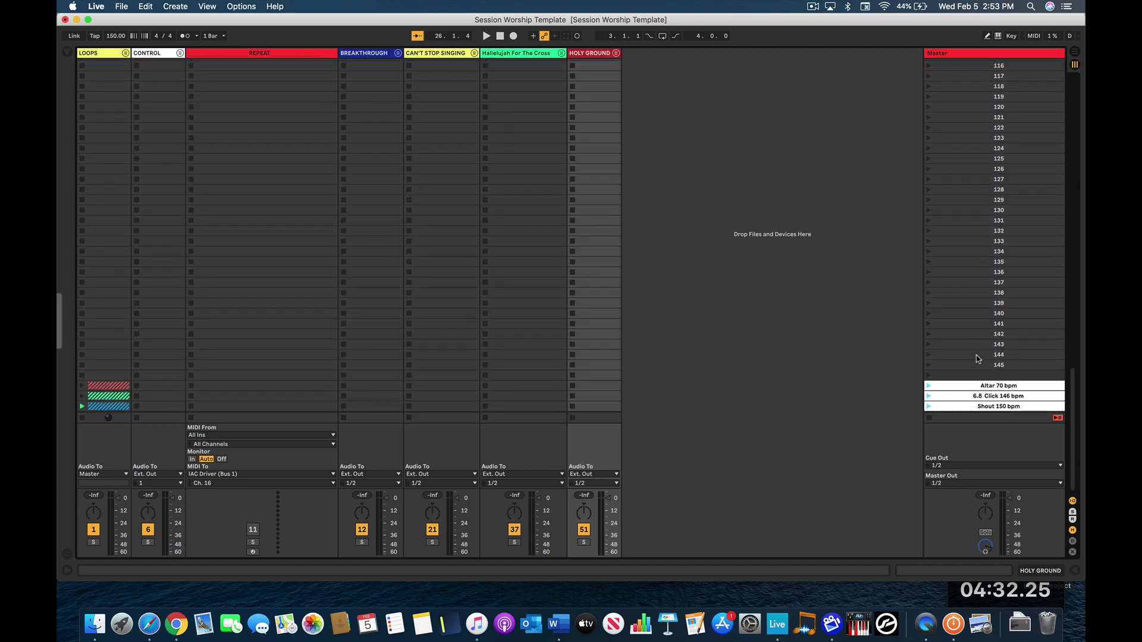
pyautogui.keyDown('shift'); pyautogui.click(979, 365); pyautogui.keyUp('shift')
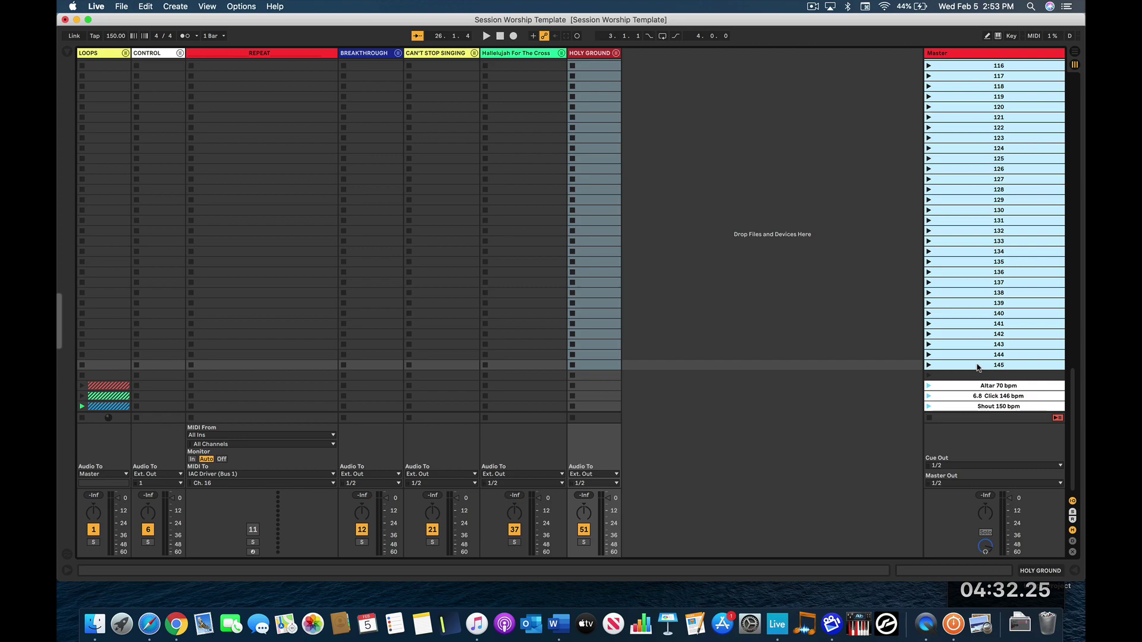
pyautogui.press('Delete')
pyautogui.scroll(10, 855, 290)
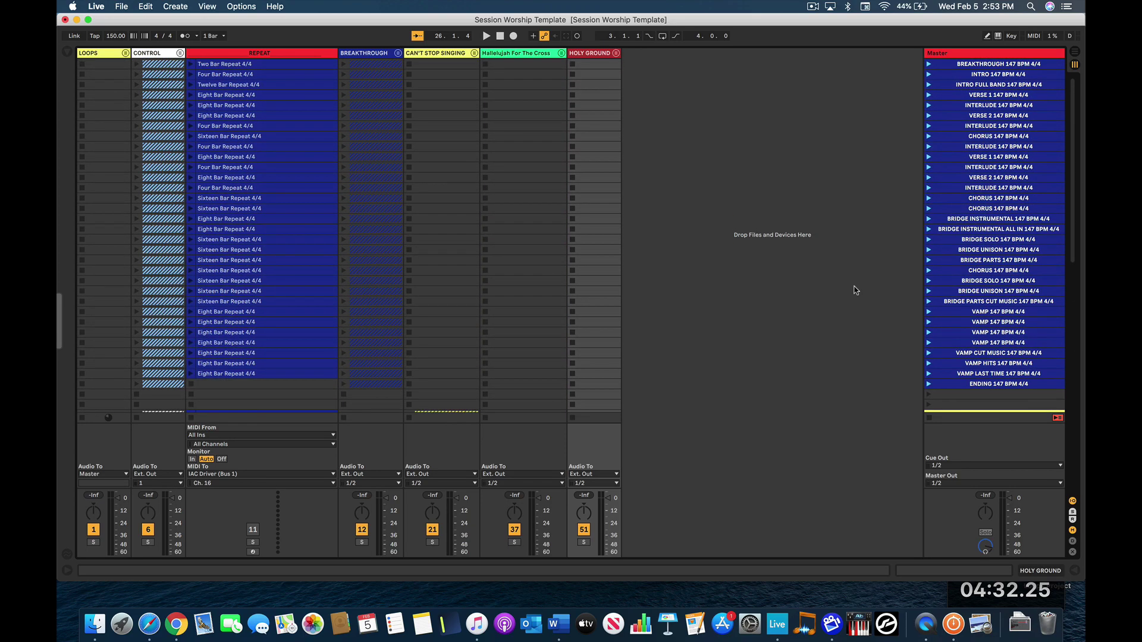
pyautogui.scroll(-10, 855, 291)
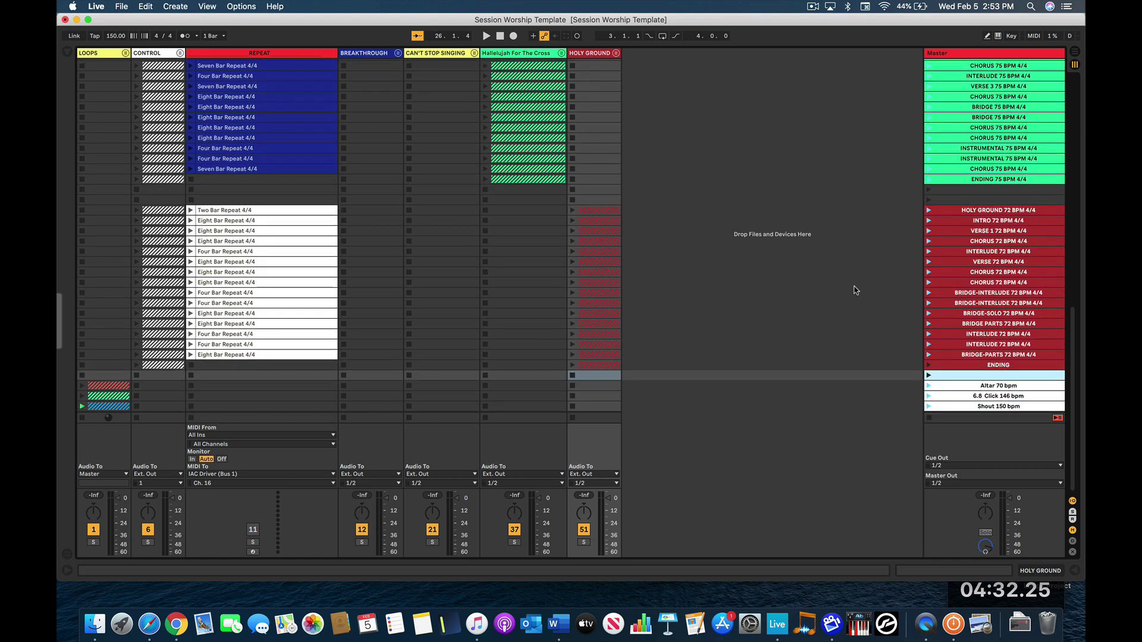
pyautogui.click(844, 364)
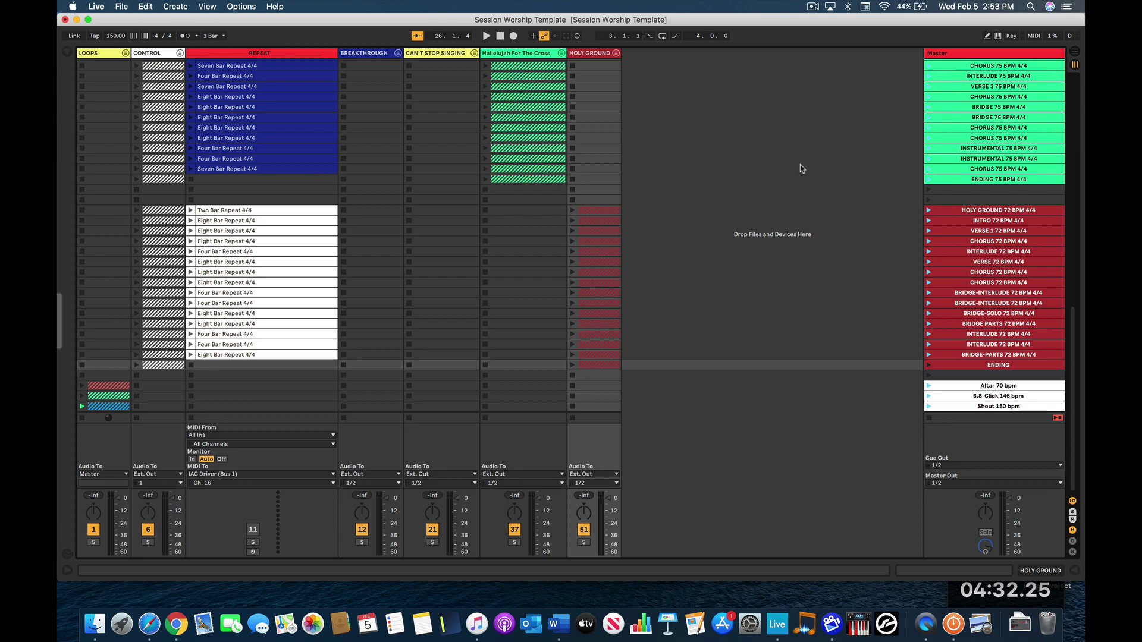
# Step: Unfold the BREAKTHROUGH group, activate its DRUMS, BASS, EG, PIANO and BGVS tracks, and fold the group again
pyautogui.scroll(10, 800, 165)
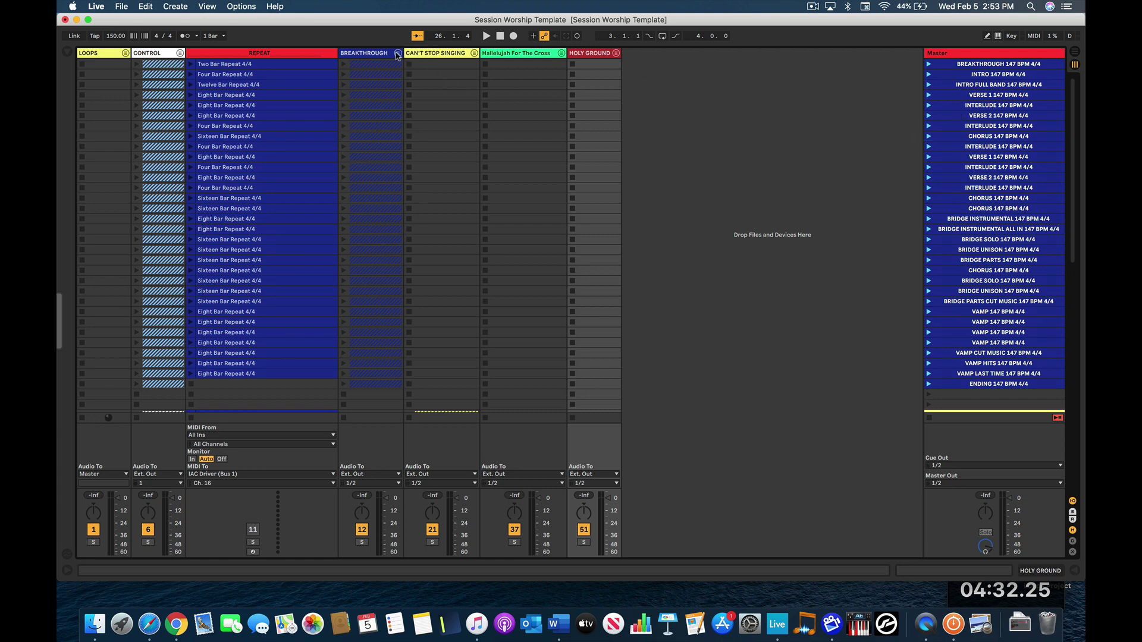
pyautogui.press('super+v')
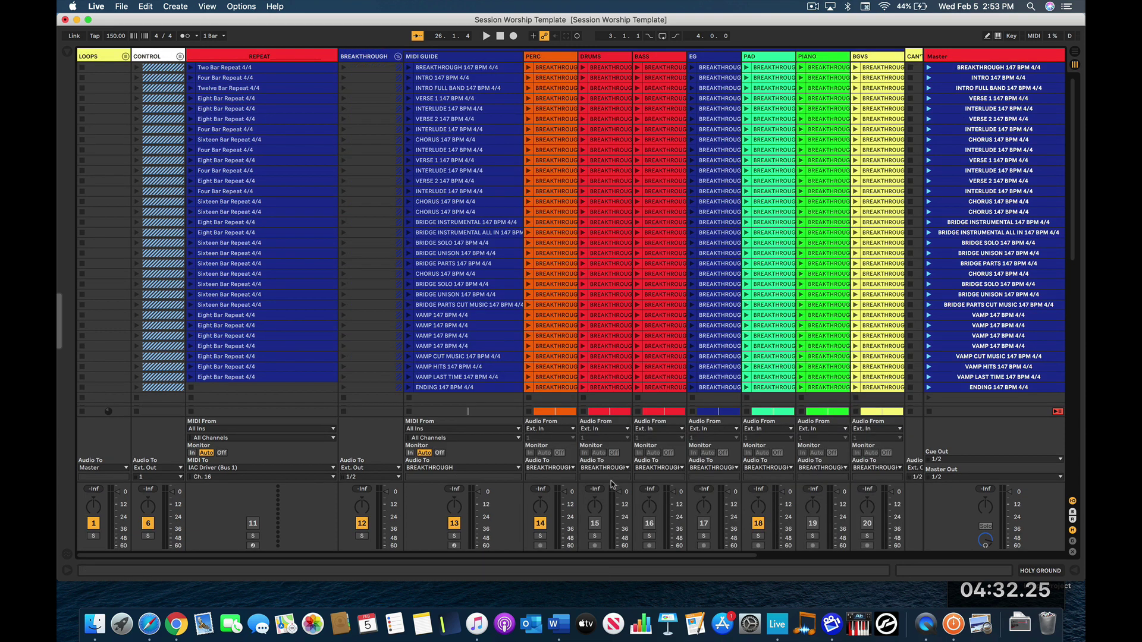
pyautogui.click(595, 523)
pyautogui.click(648, 523)
pyautogui.click(704, 523)
pyautogui.hscroll(4, 754, 515)
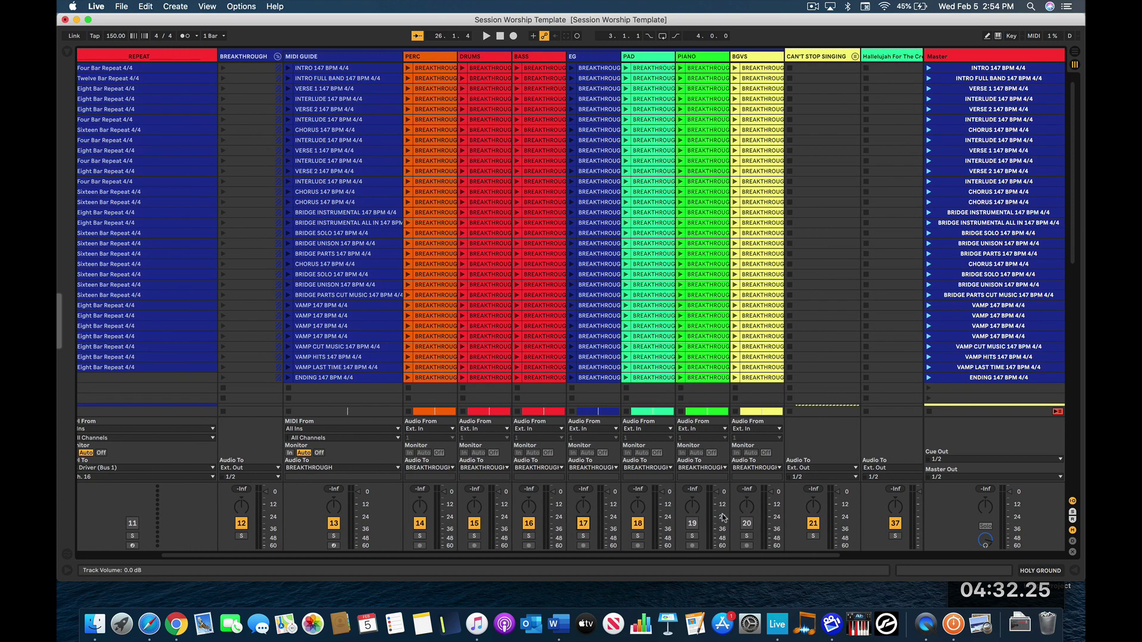
pyautogui.click(693, 523)
pyautogui.click(746, 523)
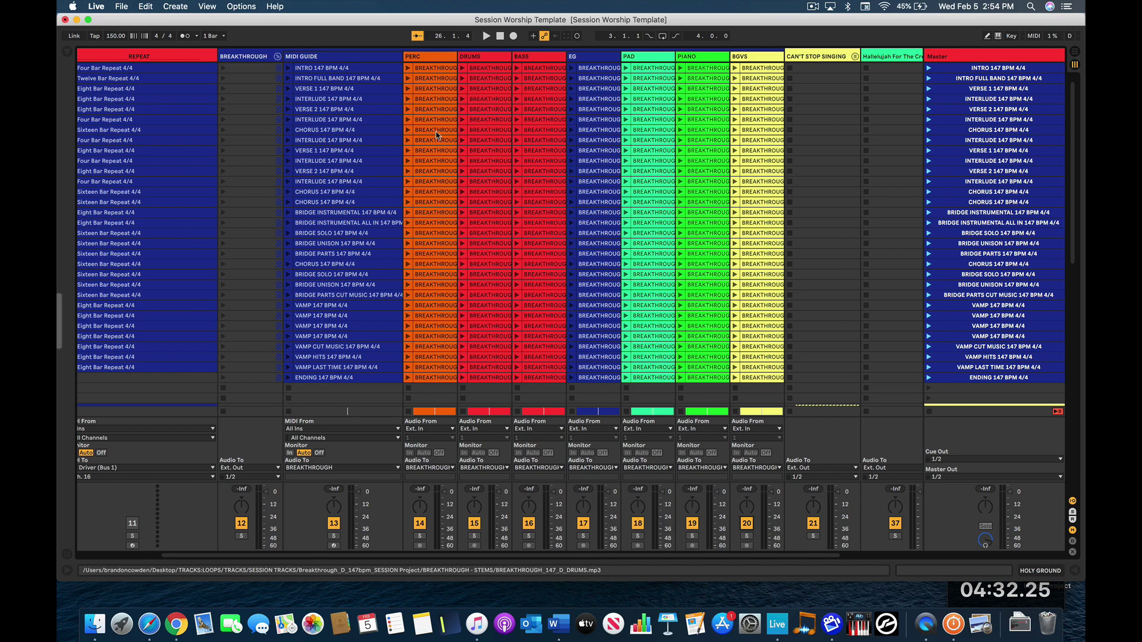
pyautogui.click(277, 56)
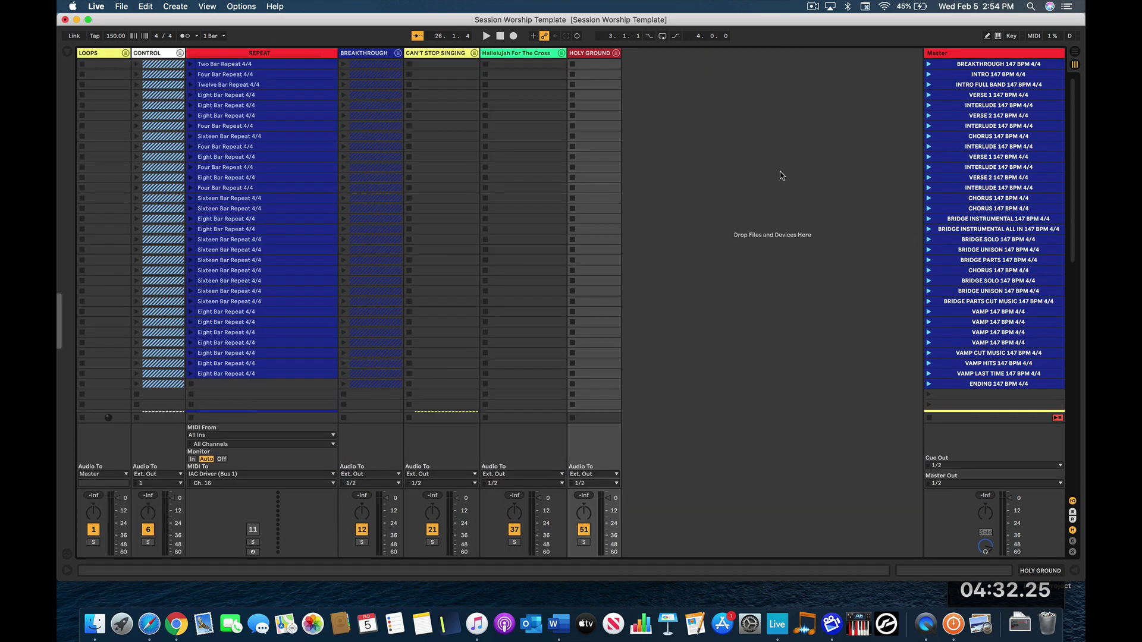
# Step: Select the set's first scene, BREAKTHROUGH 147 BPM 4/4
pyautogui.click(955, 65)
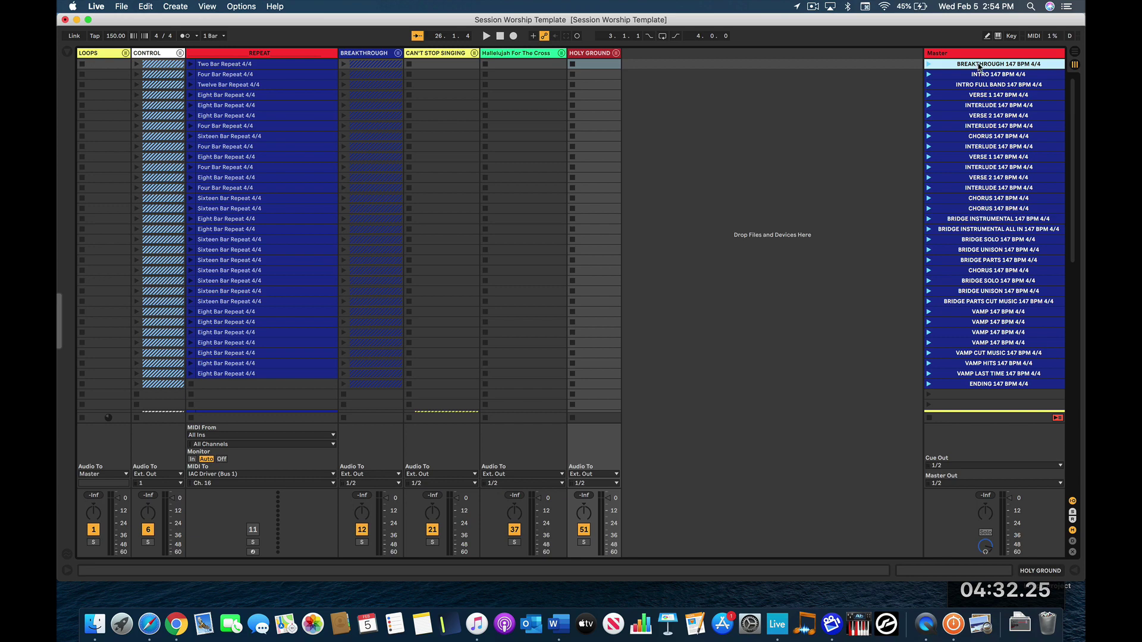
# Step: Play the set from the BREAKTHROUGH 147 BPM title scene through to its first VERSE 1 scene and stop playback
pyautogui.scroll(-15, 985, 373)
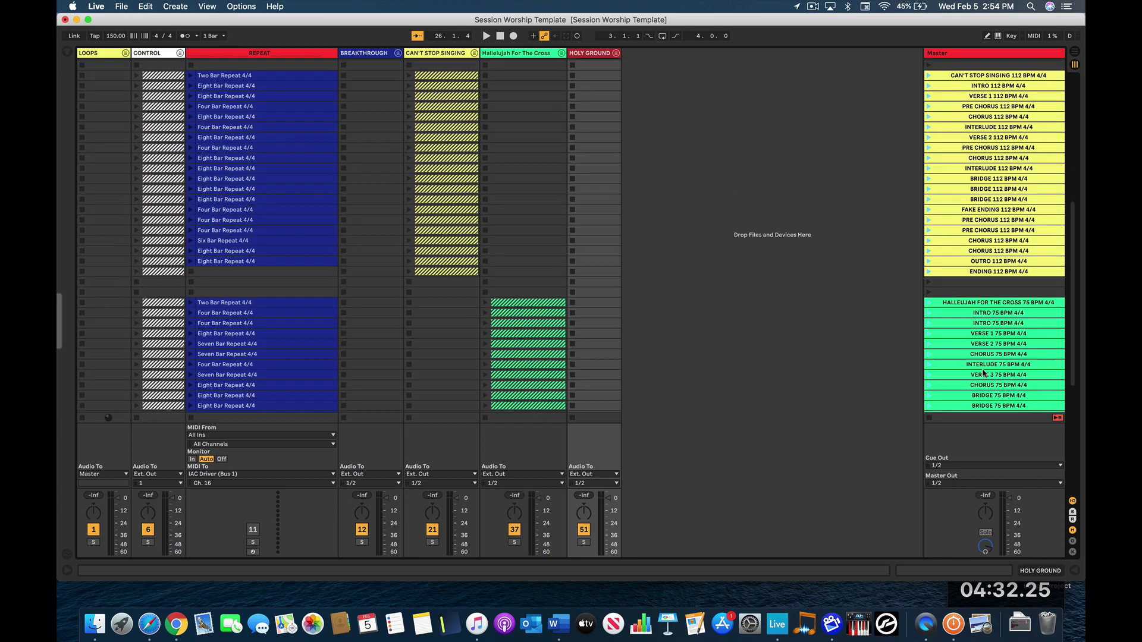
pyautogui.scroll(15, 984, 373)
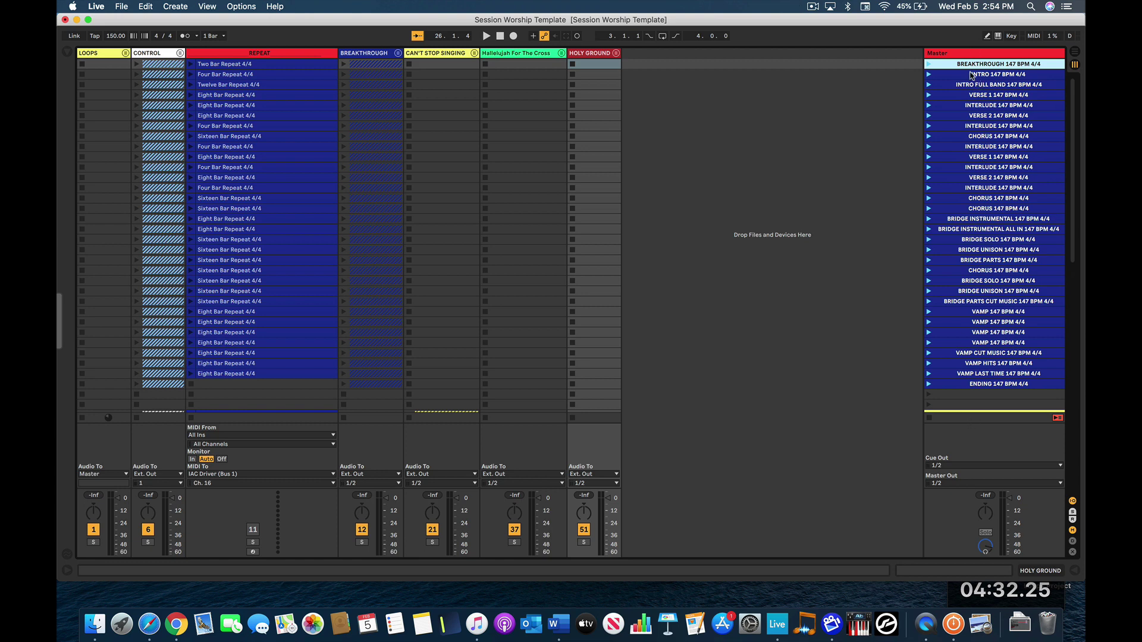
pyautogui.click(928, 63)
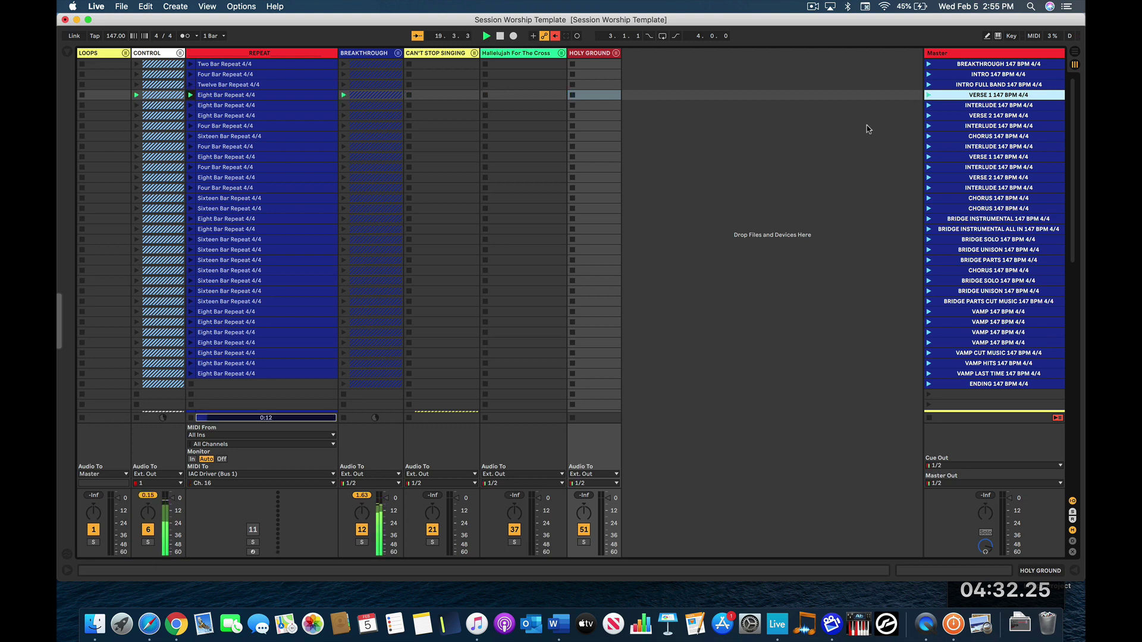
pyautogui.press('space')
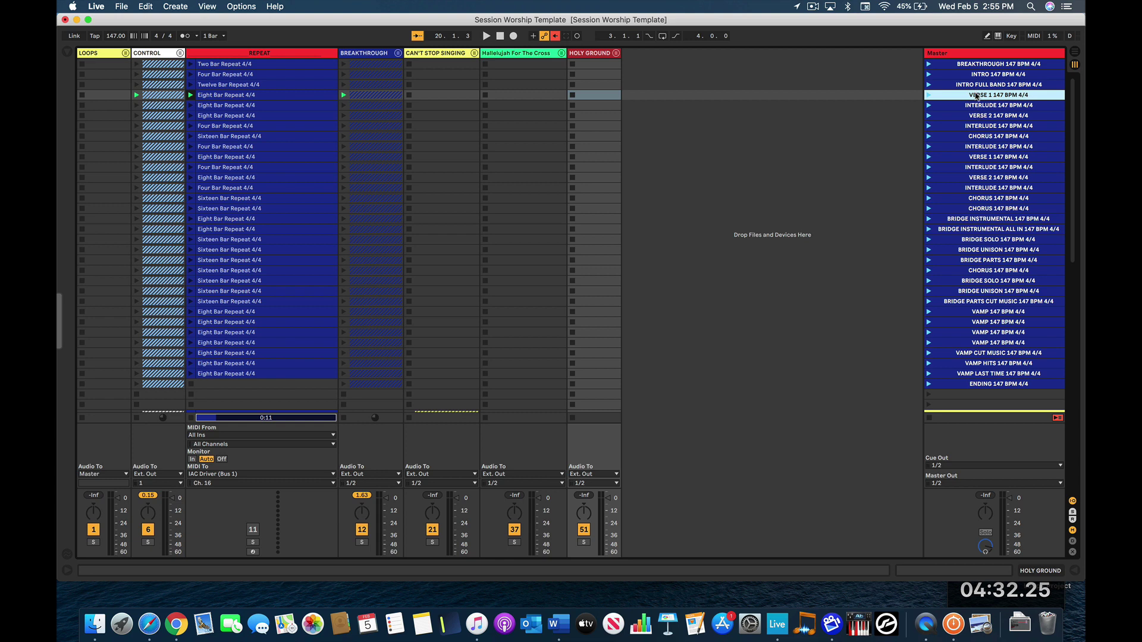
# Step: Select BREAKTHROUGH's first VERSE 1 scene again and launch it
pyautogui.click(976, 106)
pyautogui.click(978, 96)
pyautogui.click(930, 95)
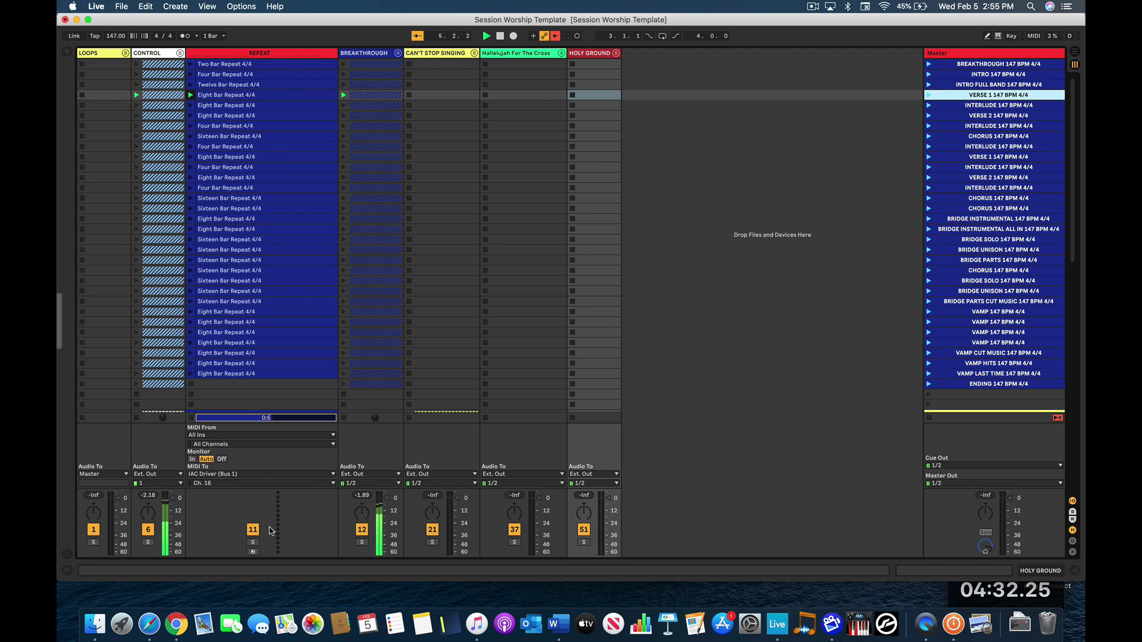
# Step: Unfold the CONTROL group, examine the guide and repeat guide tracks for the VERSE 1 and INTERLUDE scenes, and fold the group
pyautogui.click(180, 53)
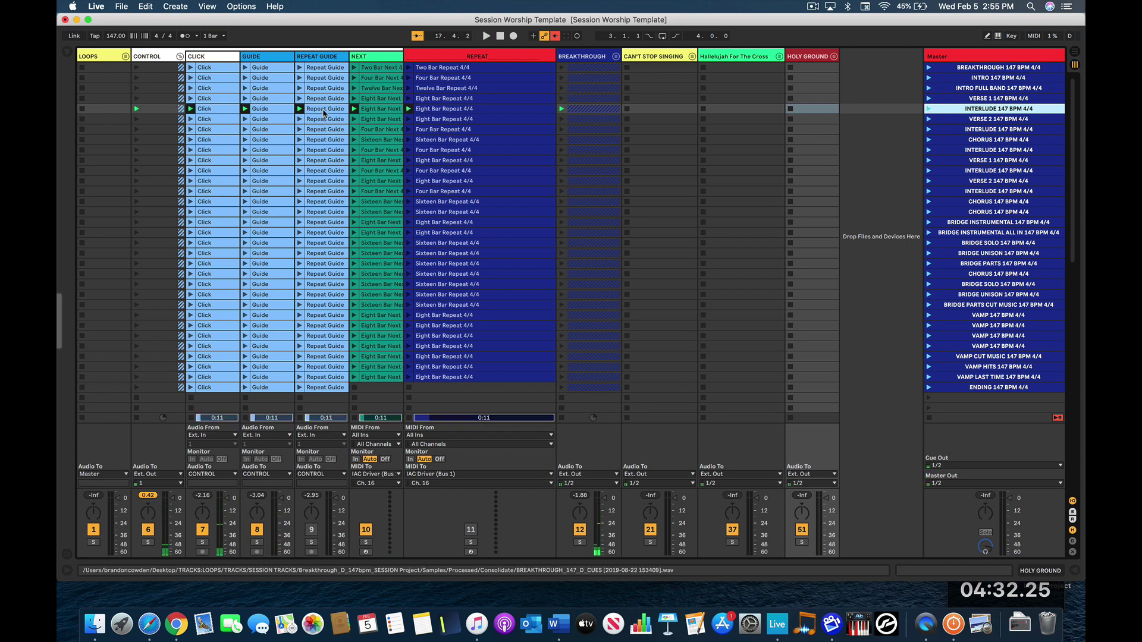
pyautogui.click(981, 99)
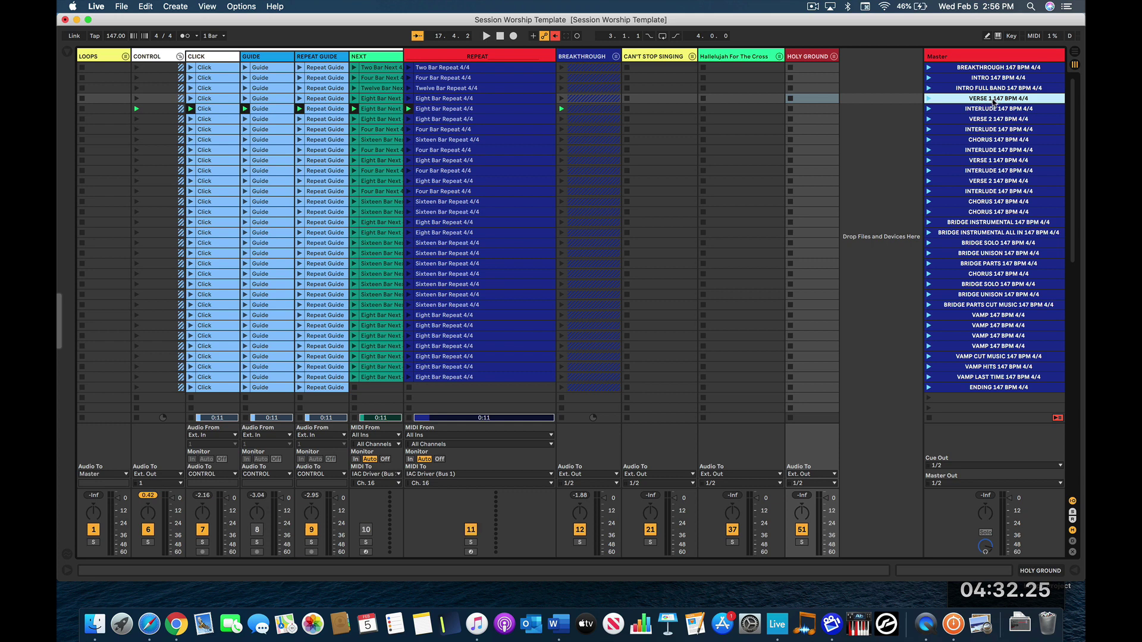
pyautogui.click(990, 109)
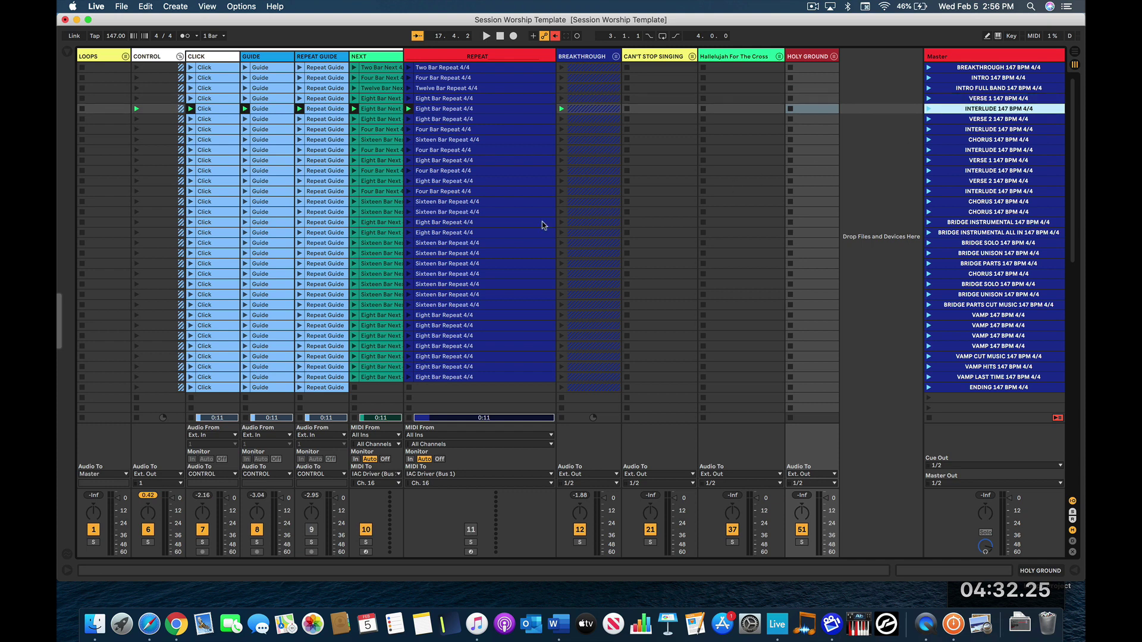
pyautogui.click(180, 56)
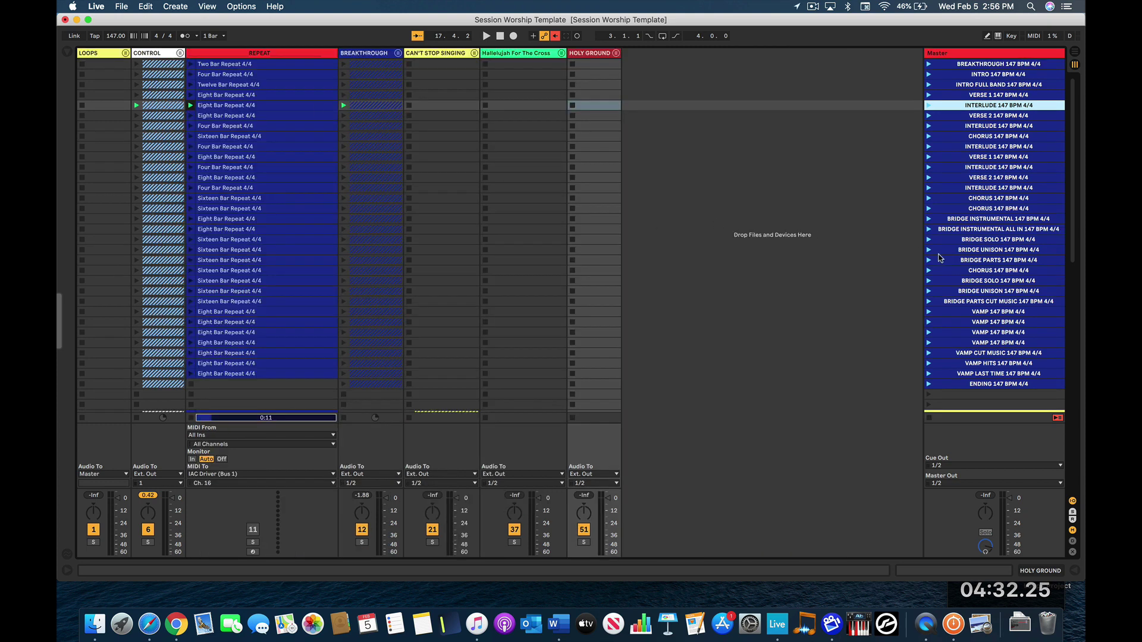
# Step: Launch BREAKTHROUGH's first VAMP scene and select the fourth VAMP scene during playback
pyautogui.click(970, 343)
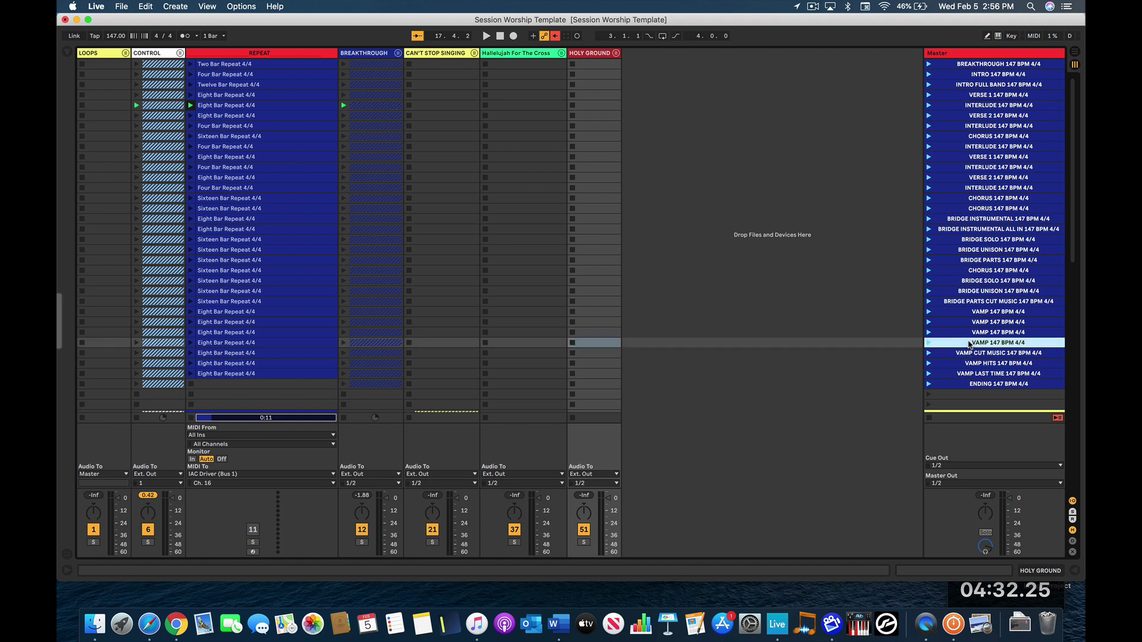
pyautogui.click(952, 313)
pyautogui.click(929, 312)
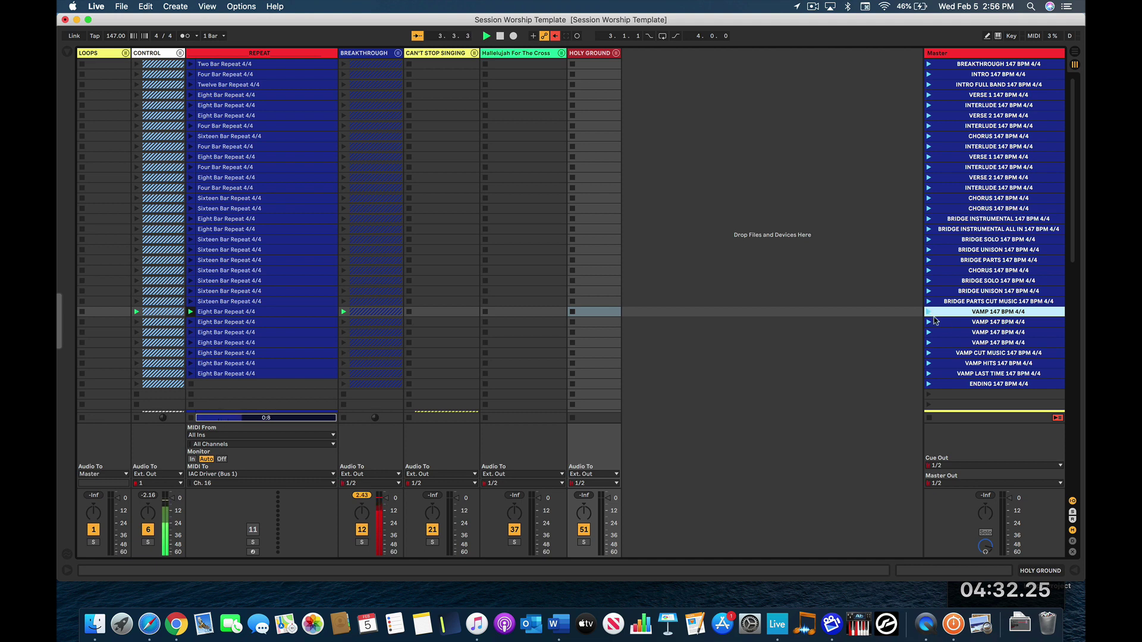
pyautogui.click(987, 342)
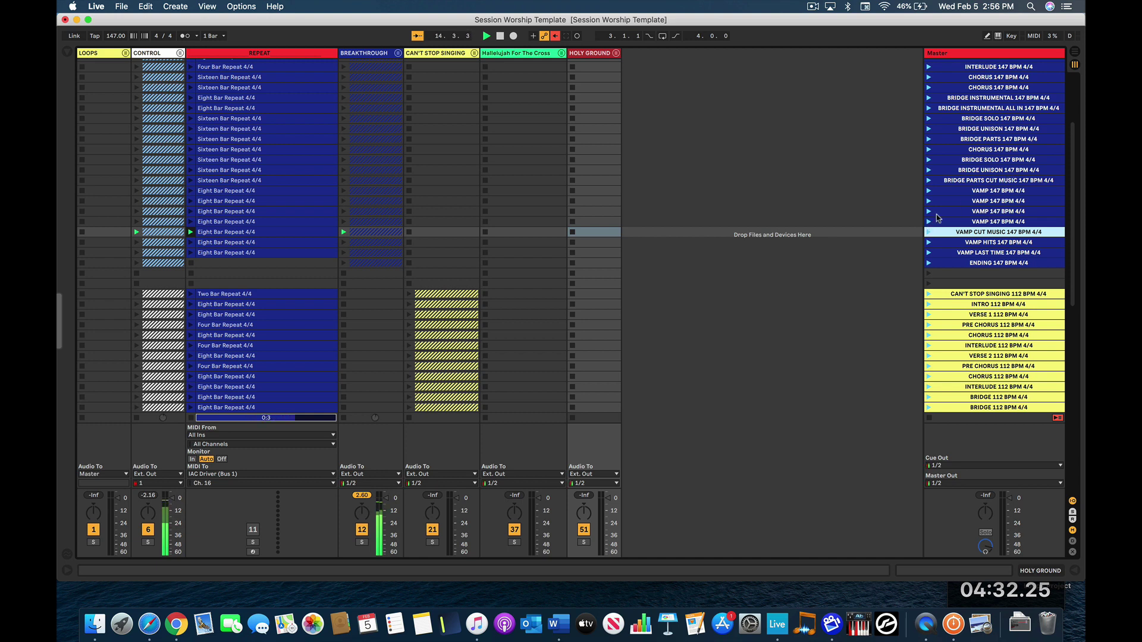
# Step: Jump playback from the vamp to BREAKTHROUGH's first BRIDGE SOLO scene, move on to an early INTERLUDE scene, and stop playback
pyautogui.click(979, 117)
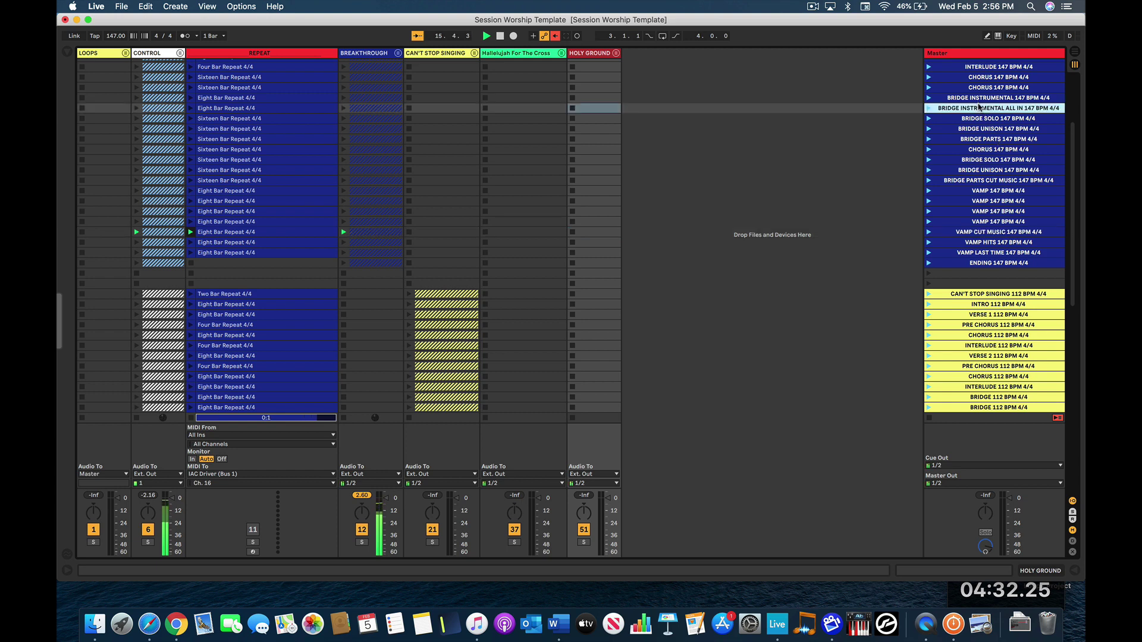
pyautogui.scroll(5, 979, 122)
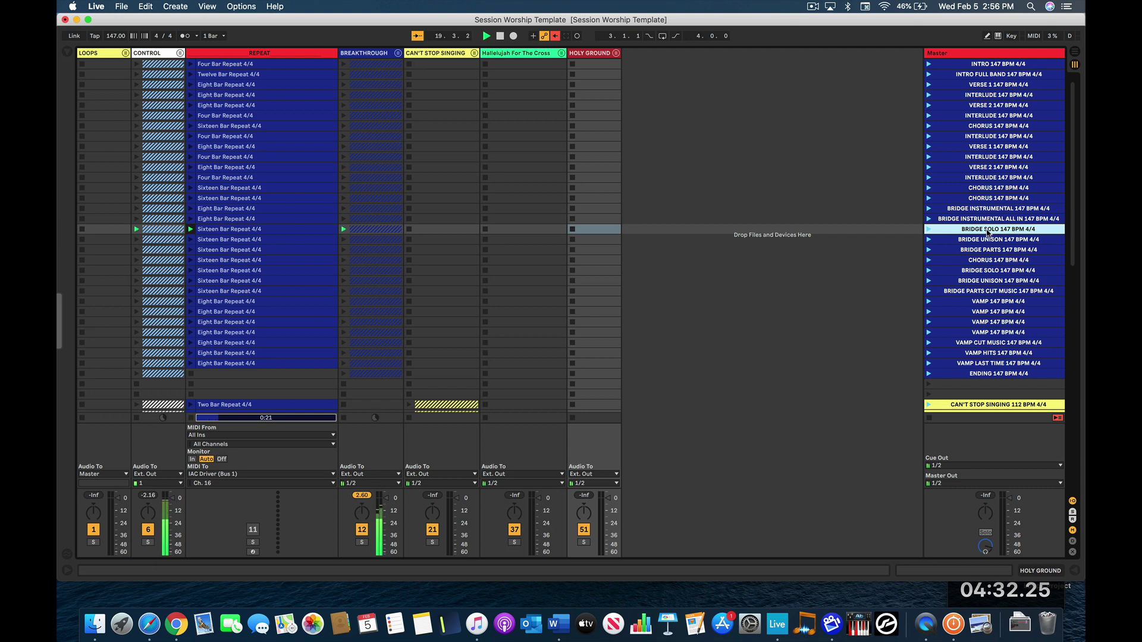
pyautogui.click(982, 107)
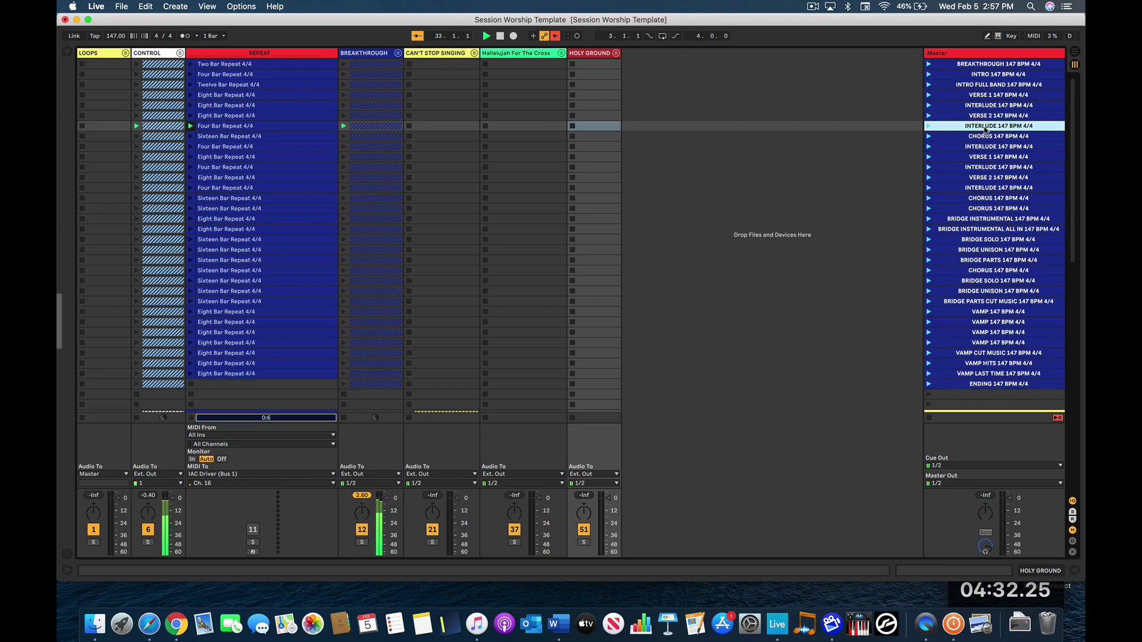
pyautogui.press('space')
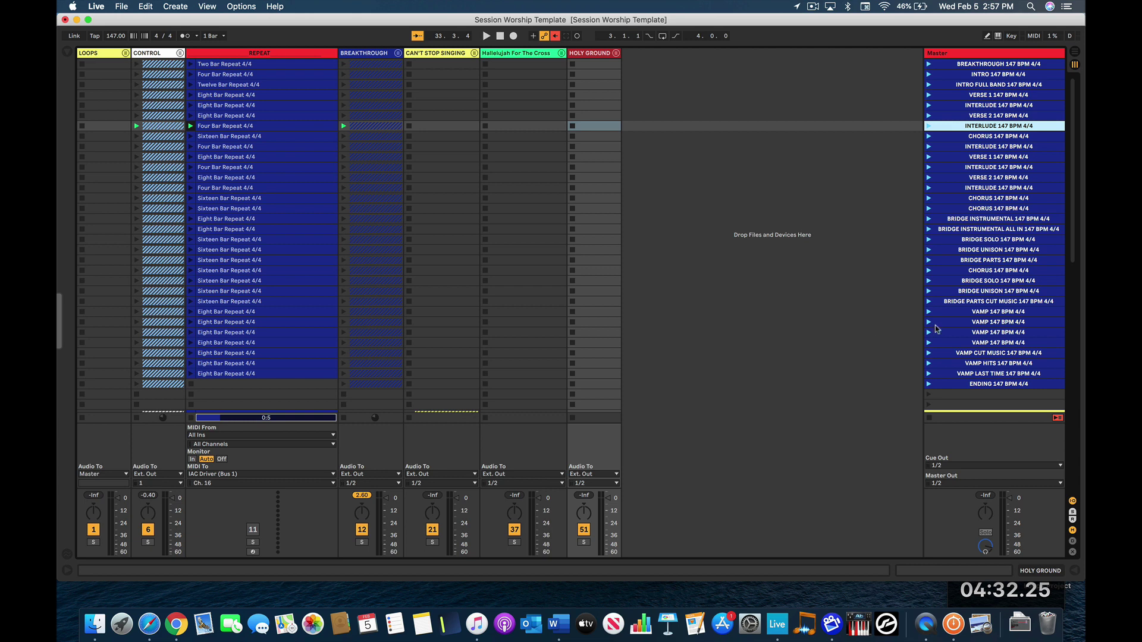
# Step: Select BREAKTHROUGH's second VAMP scene and its first CHORUS scene
pyautogui.scroll(-5, 955, 326)
pyautogui.click(979, 268)
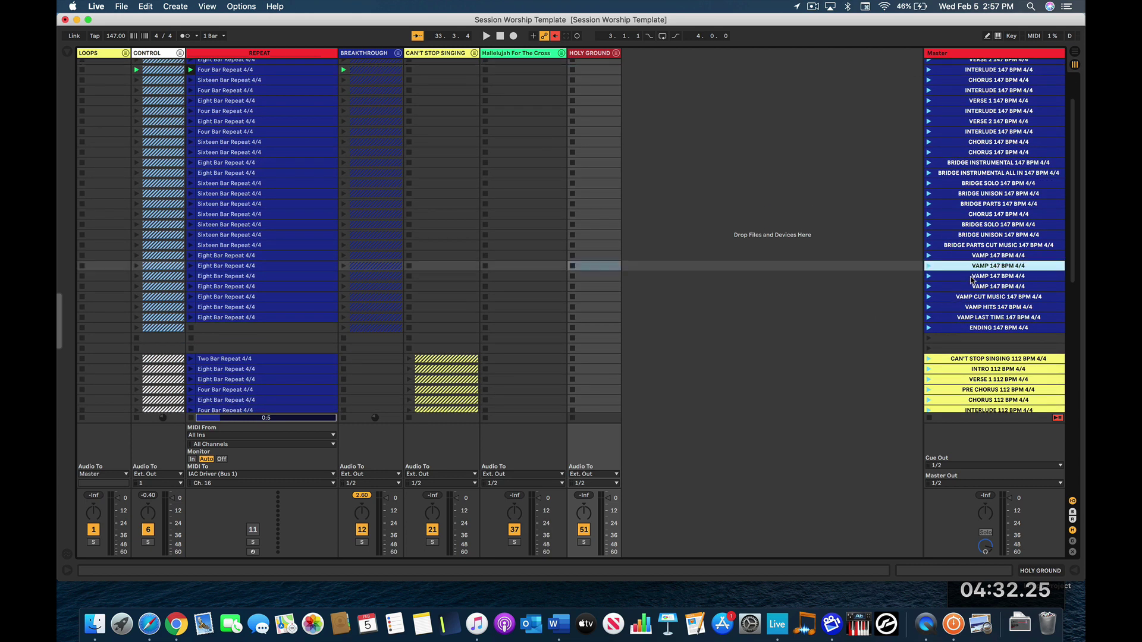
pyautogui.click(982, 80)
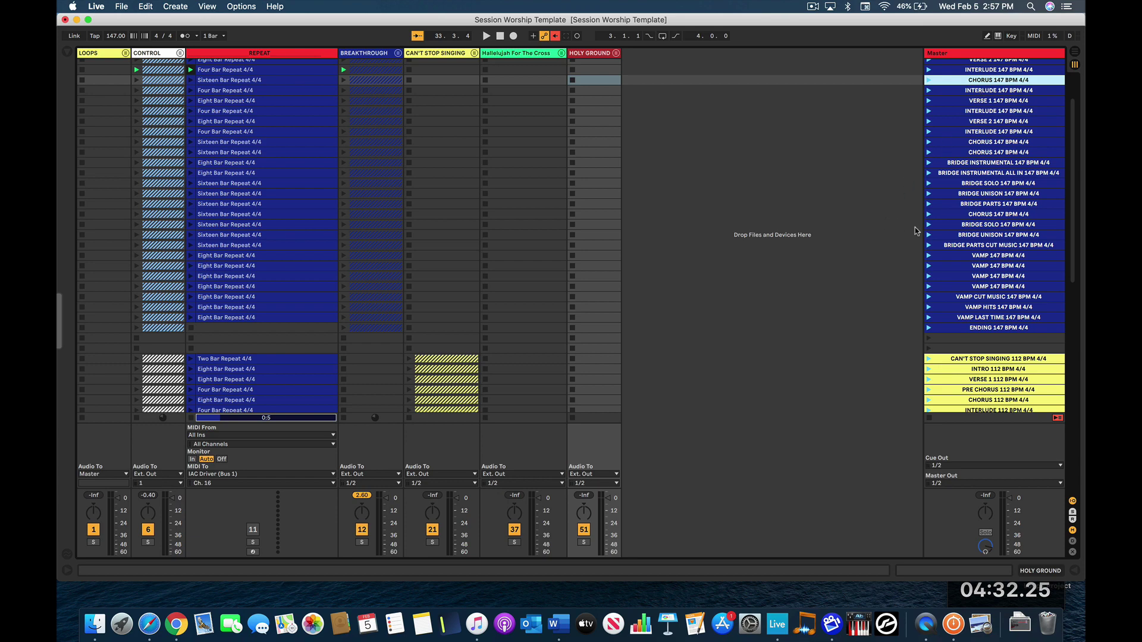
# Step: Play the CAN'T STOP SINGING title scene into its INTRO, and launch the HALLELUJAH FOR THE CROSS title scene
pyautogui.scroll(-10, 819, 290)
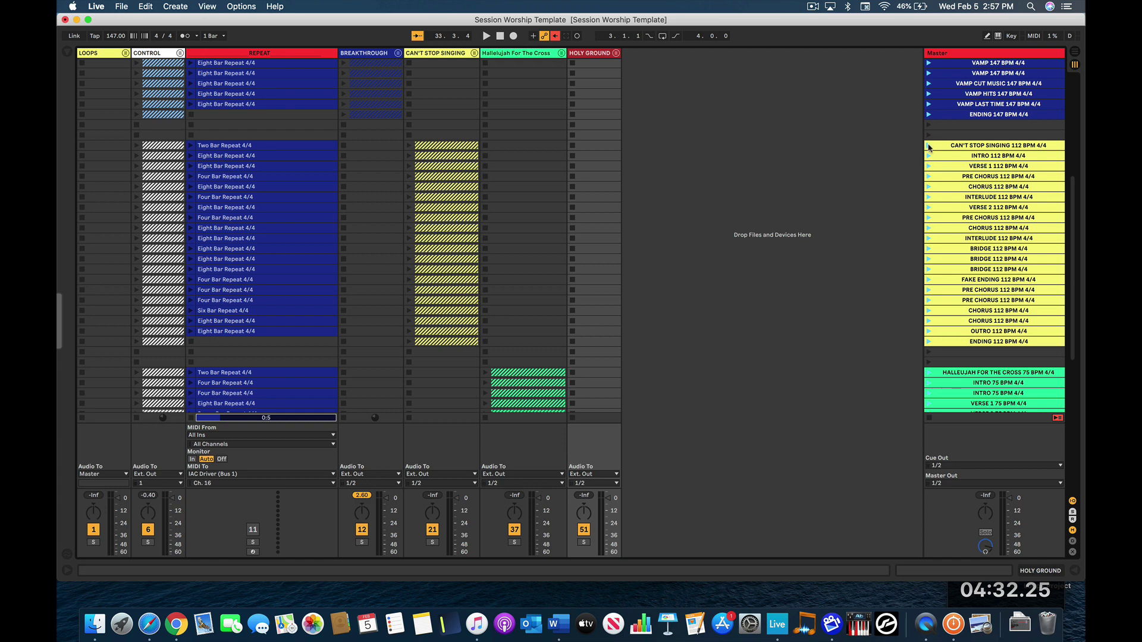
pyautogui.click(929, 145)
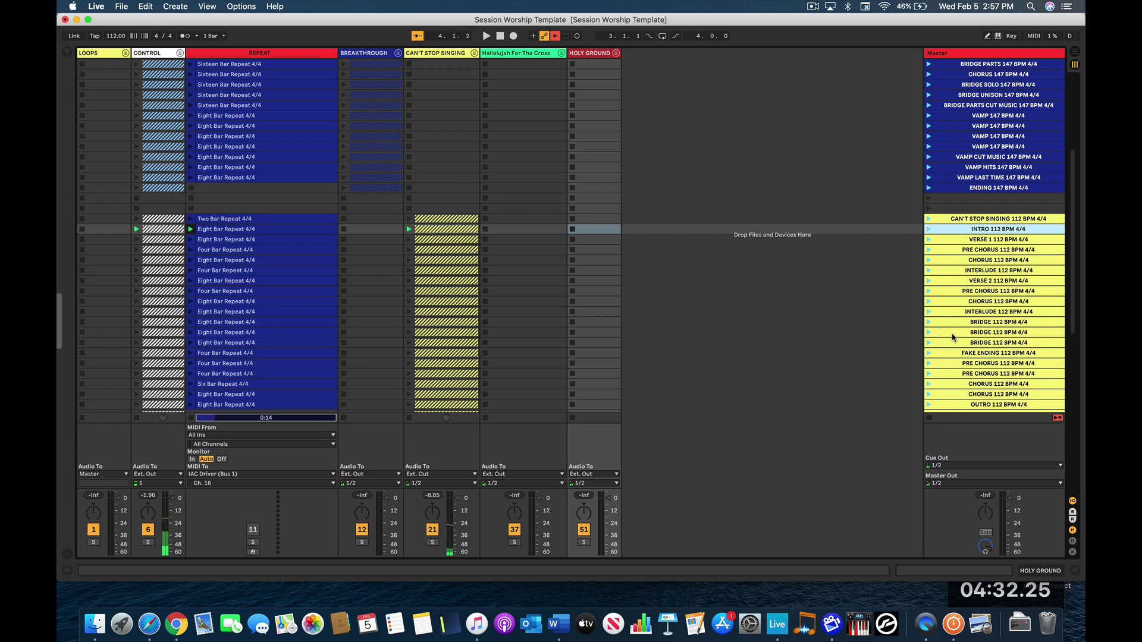
pyautogui.scroll(-5, 948, 348)
pyautogui.scroll(-4, 948, 348)
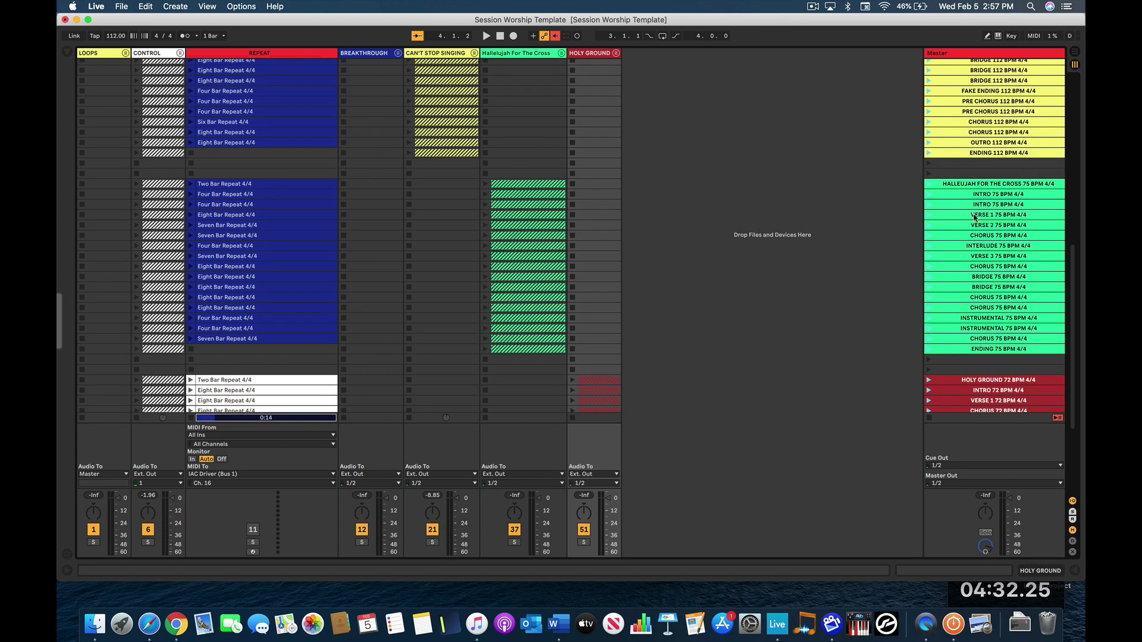
pyautogui.click(938, 185)
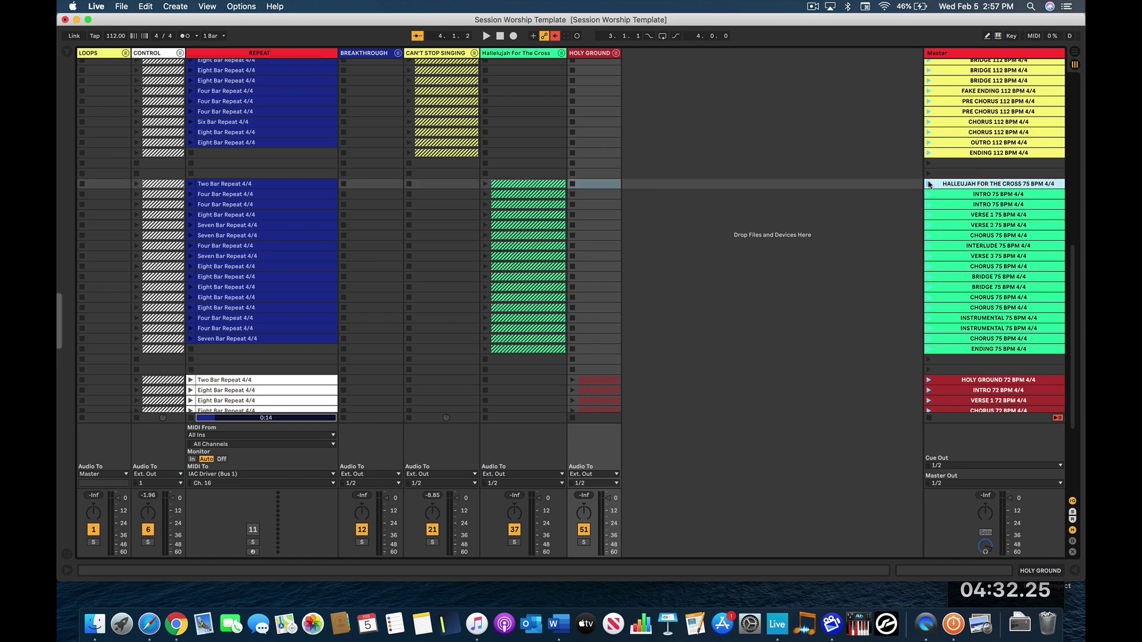
pyautogui.click(929, 185)
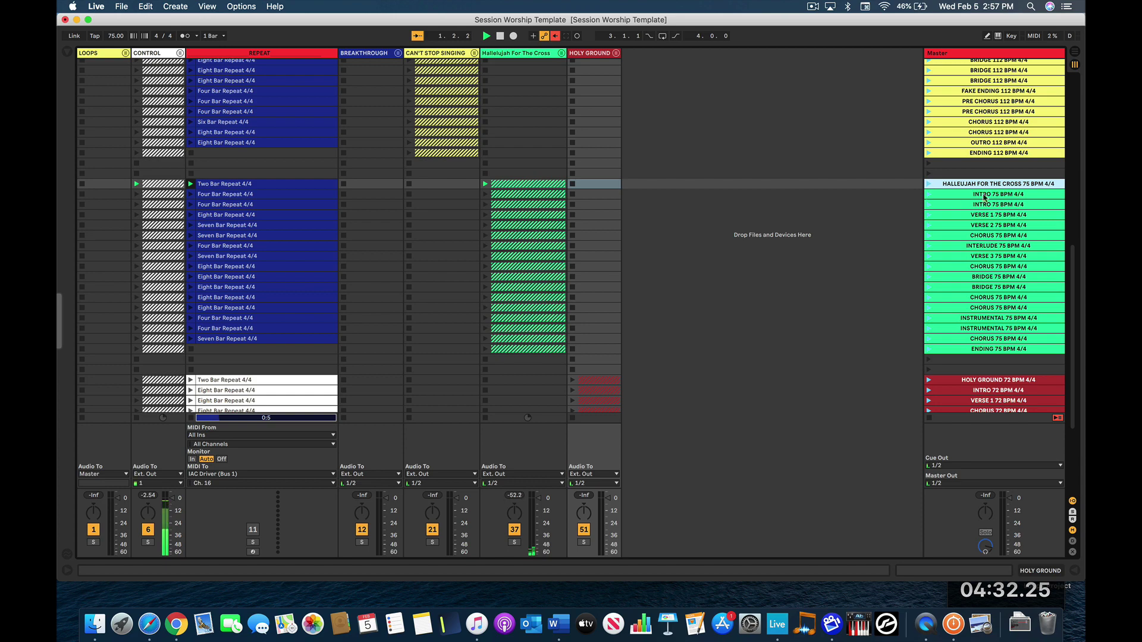
# Step: Unfold the Hallelujah For The Cross group, activate its Bass track, and fold the group again
pyautogui.click(561, 53)
pyautogui.hscroll(3, 374, 208)
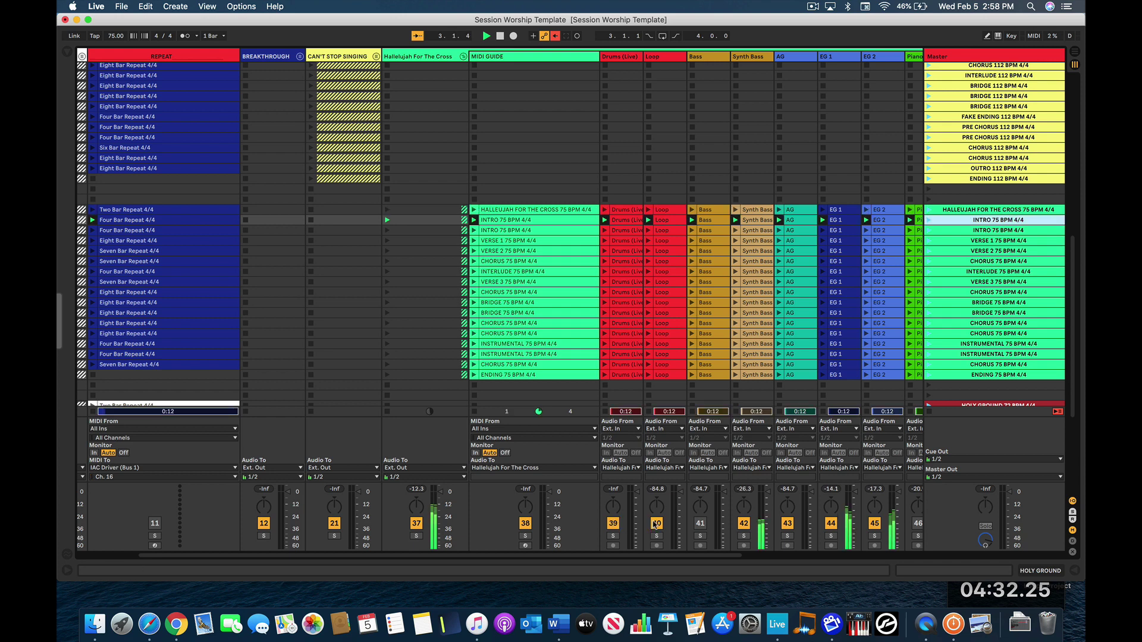
pyautogui.click(700, 523)
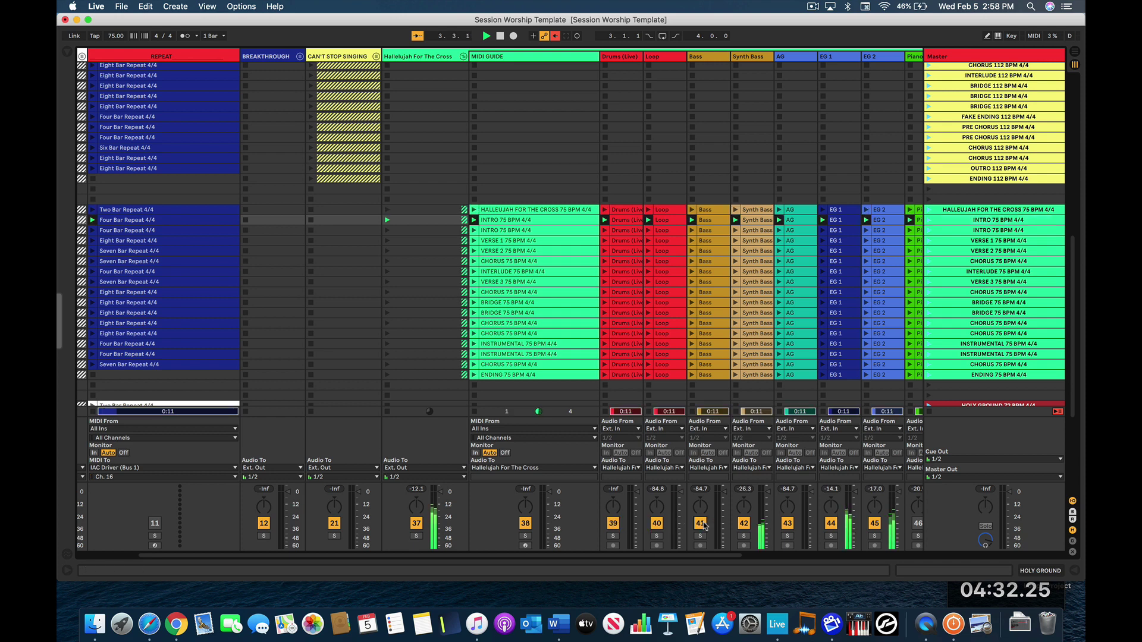
pyautogui.click(463, 56)
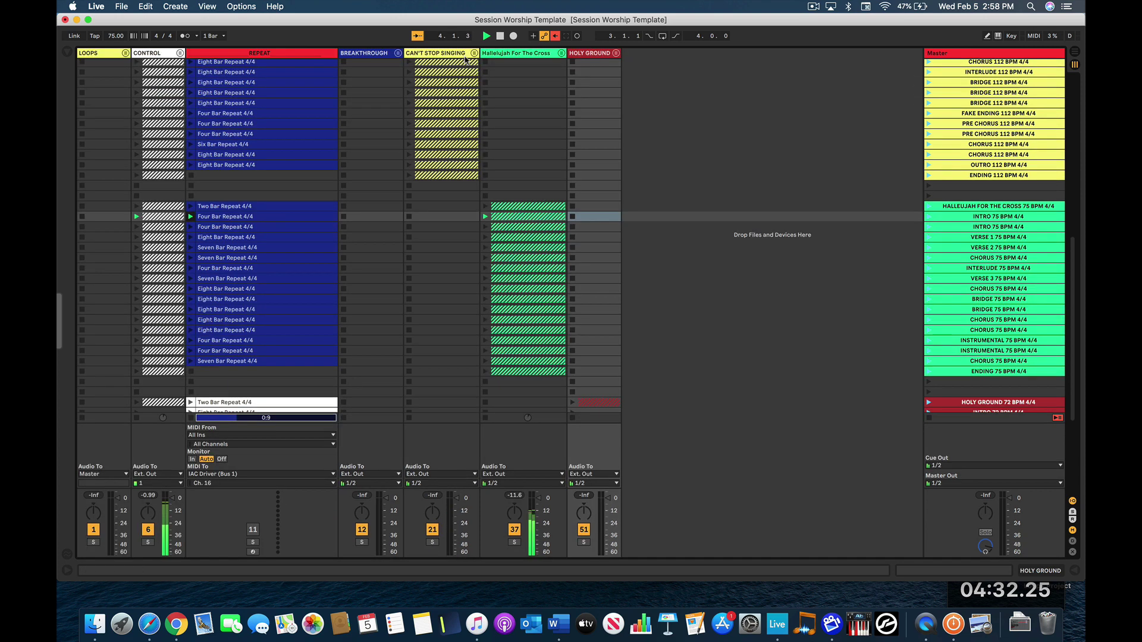
# Step: Launch the second INTRO scene of HALLELUJAH FOR THE CROSS while the first INTRO is playing
pyautogui.click(951, 217)
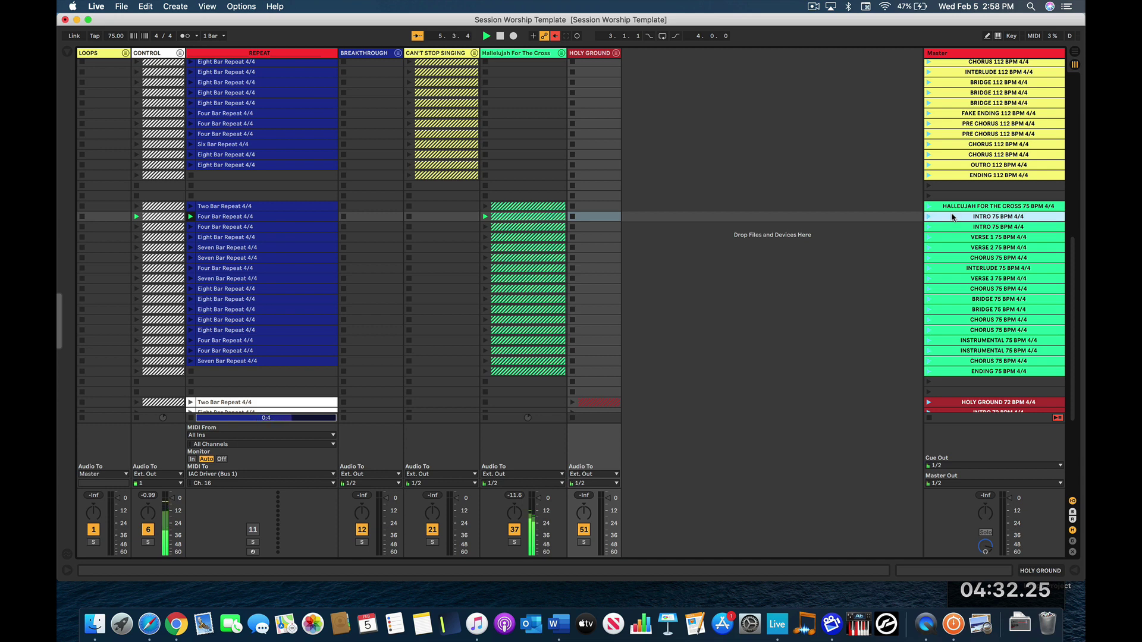
pyautogui.press('Down')
pyautogui.press('Return')
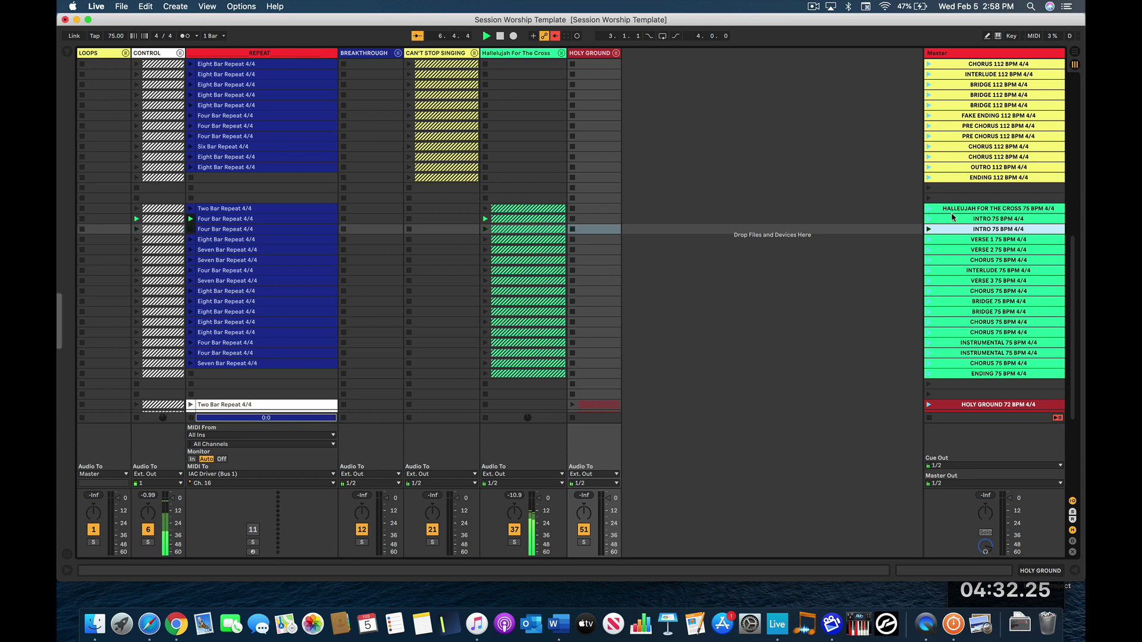
# Step: Delete the first of the two INTRO scenes in HALLELUJAH FOR THE CROSS and replay the song from its title scene into the remaining INTRO
pyautogui.click(957, 219)
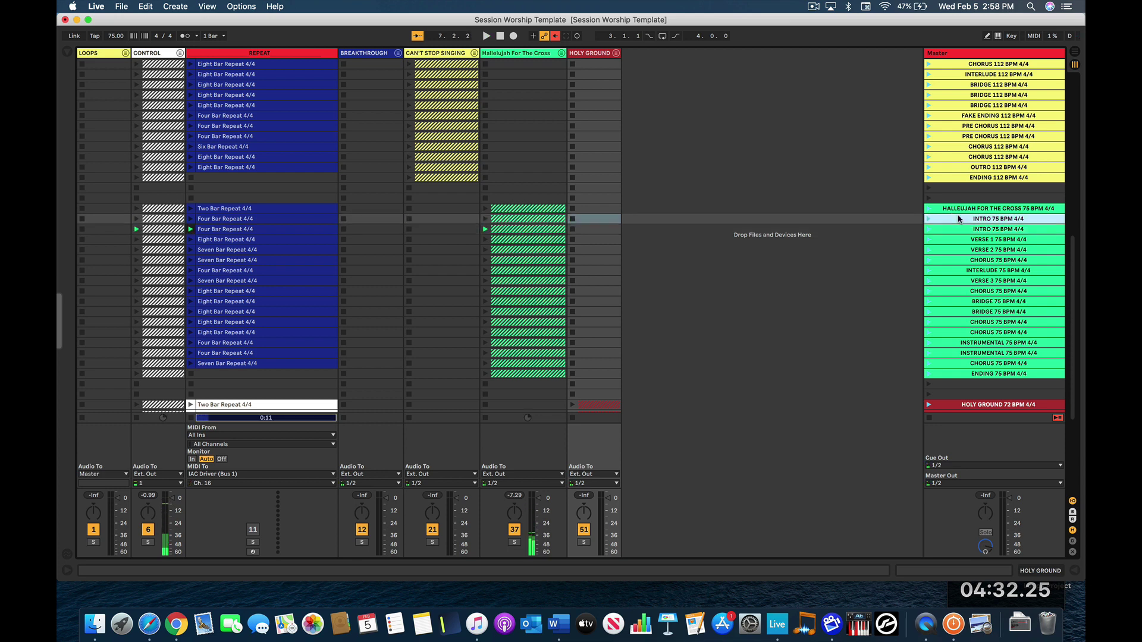
pyautogui.click(967, 210)
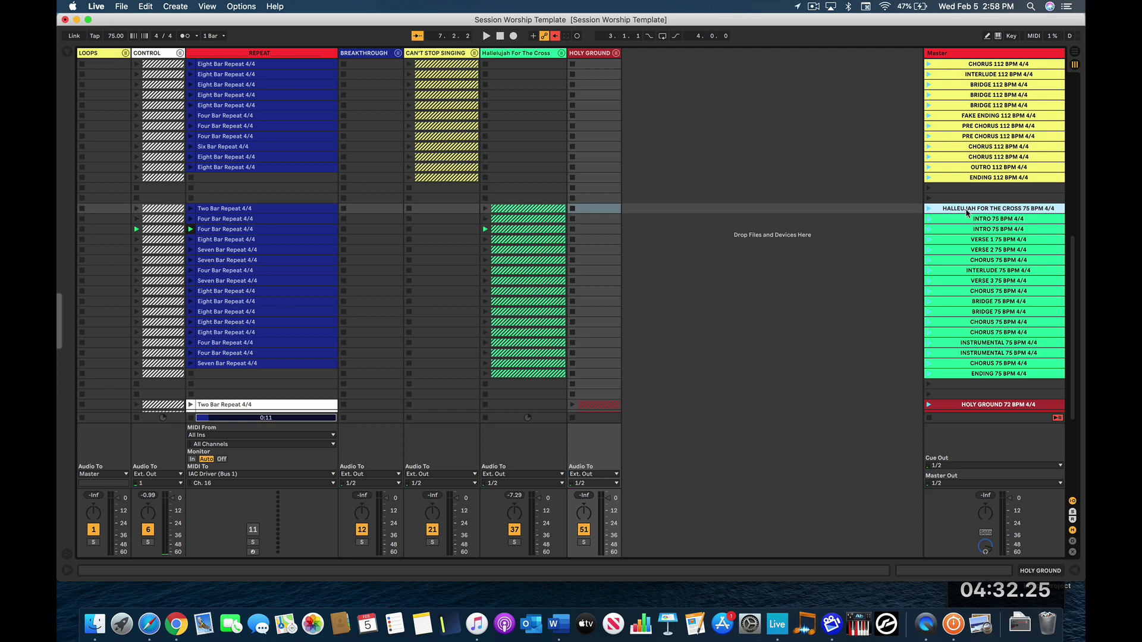
pyautogui.click(969, 218)
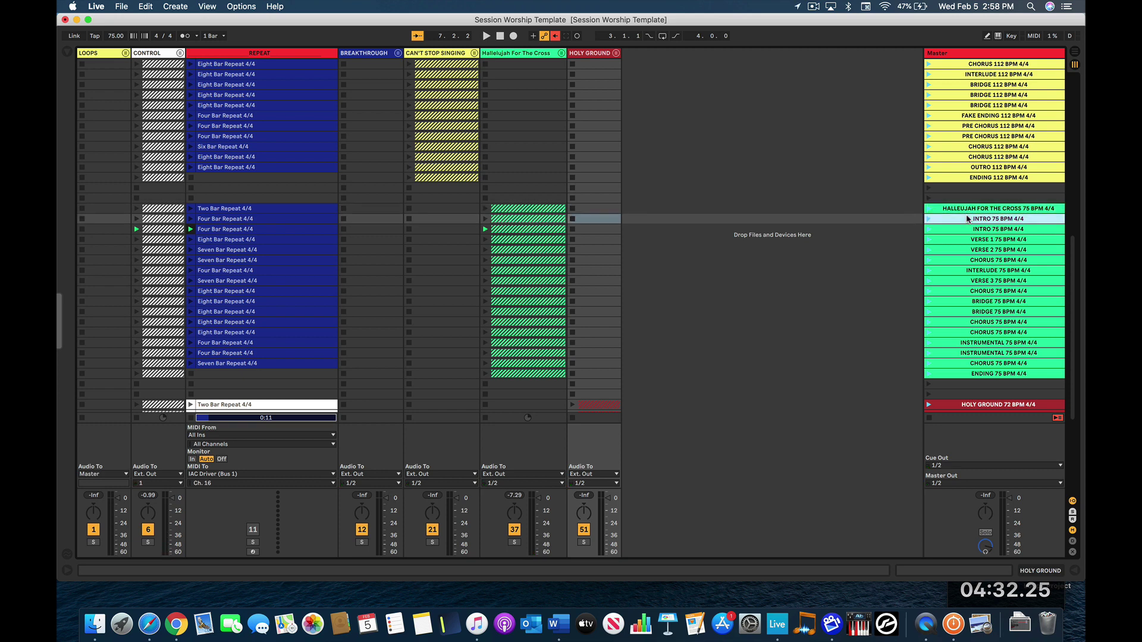
pyautogui.click(969, 229)
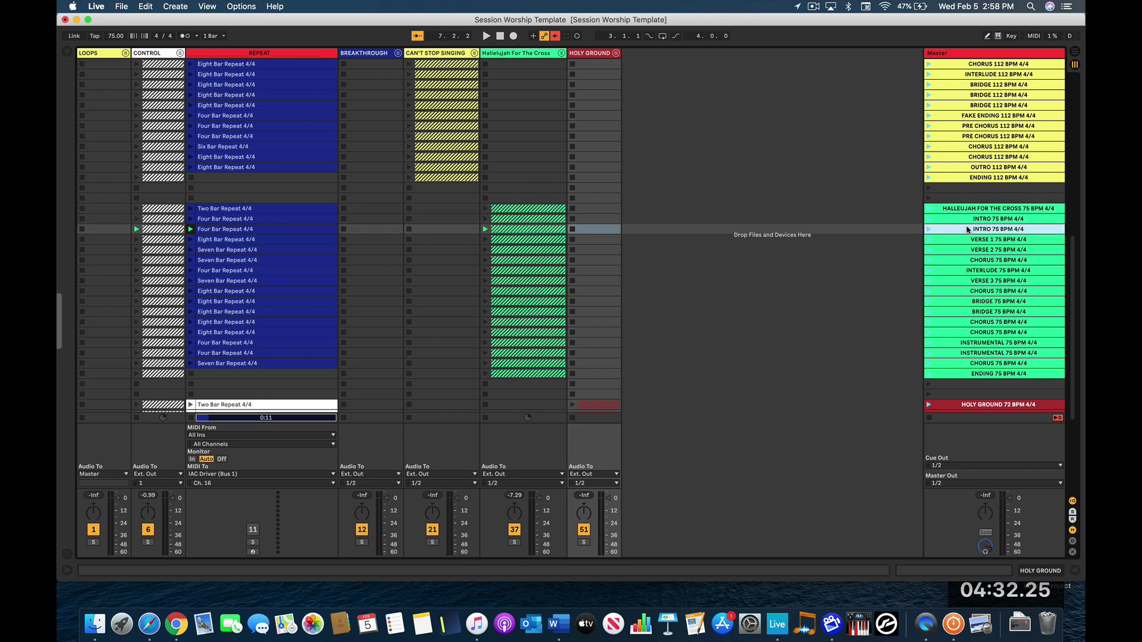
pyautogui.click(969, 219)
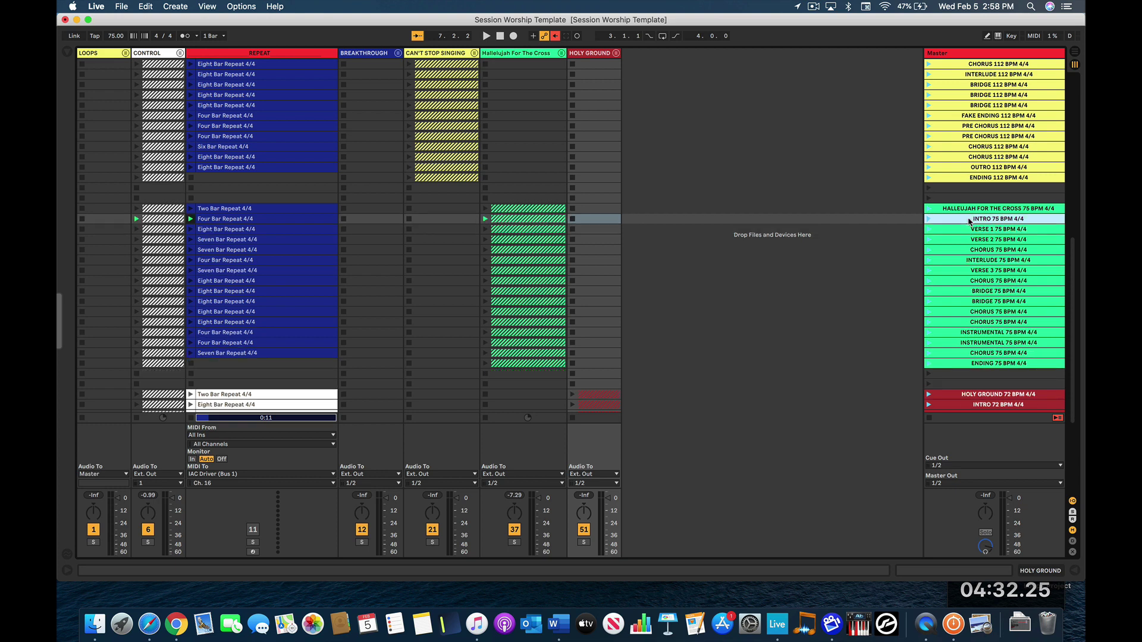
pyautogui.click(935, 211)
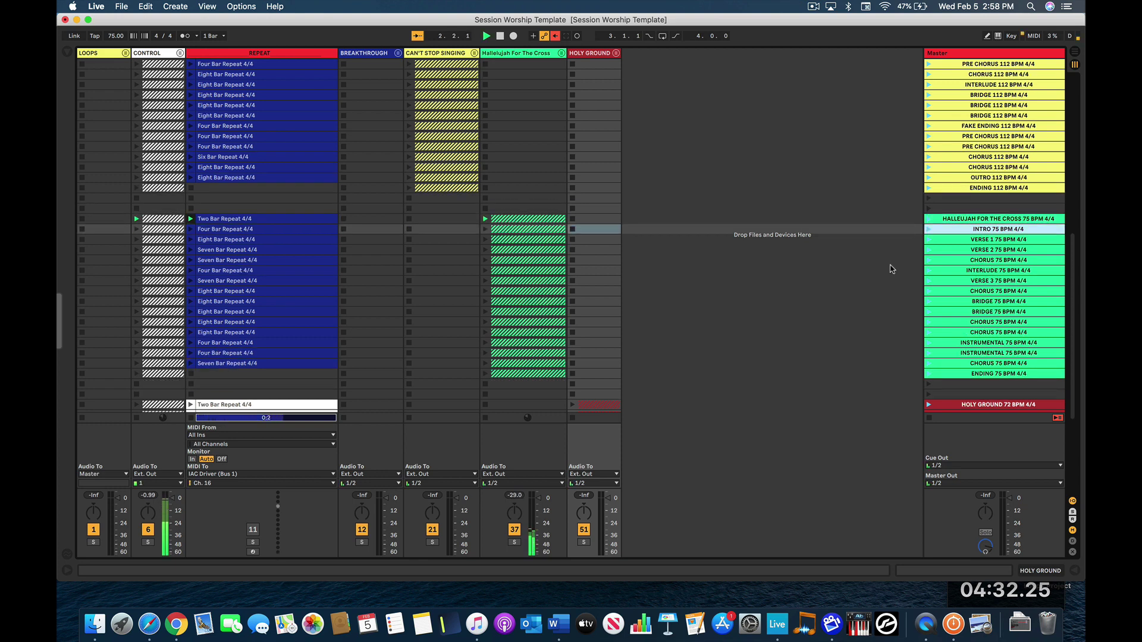
pyautogui.press('Return')
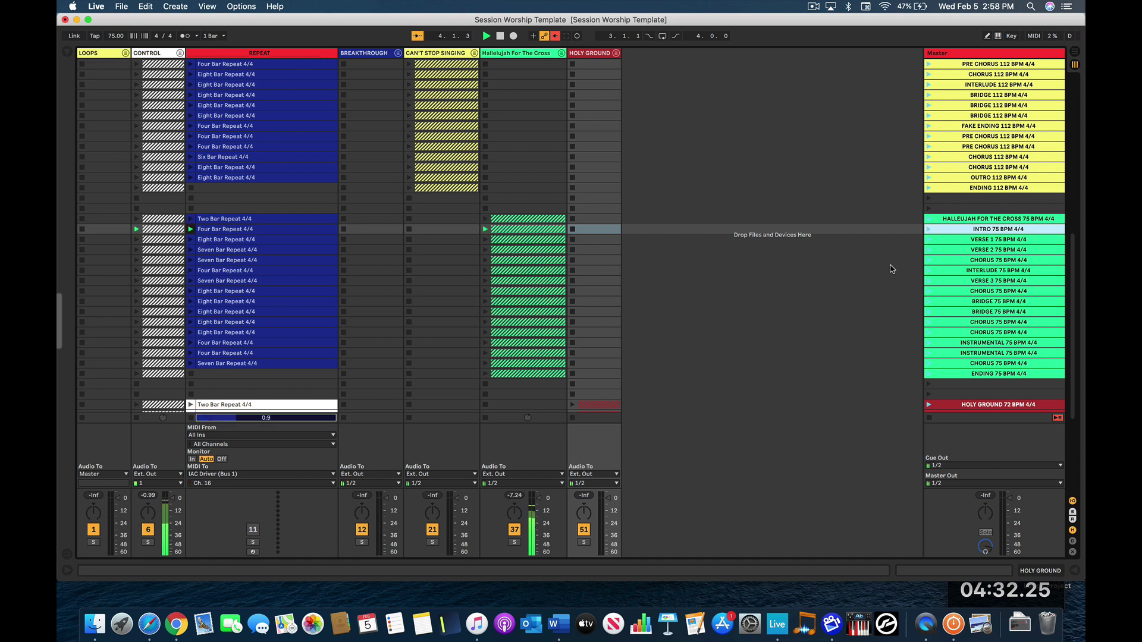
# Step: Launch the first BRIDGE scene of HALLELUJAH FOR THE CROSS and stop playback after a short listen
pyautogui.click(964, 241)
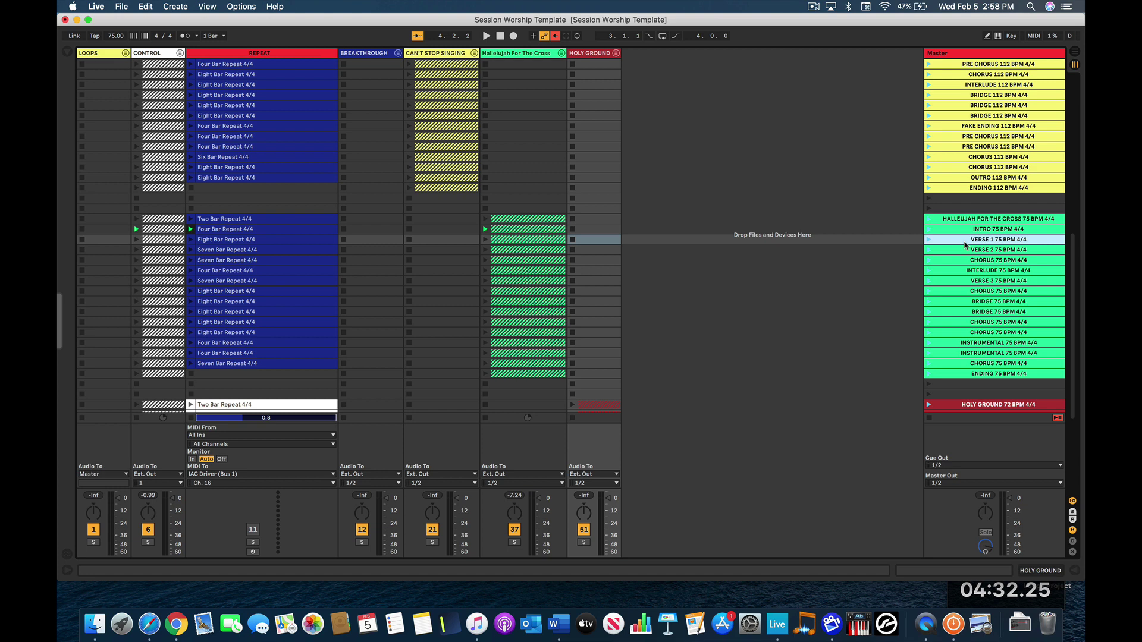
pyautogui.click(978, 231)
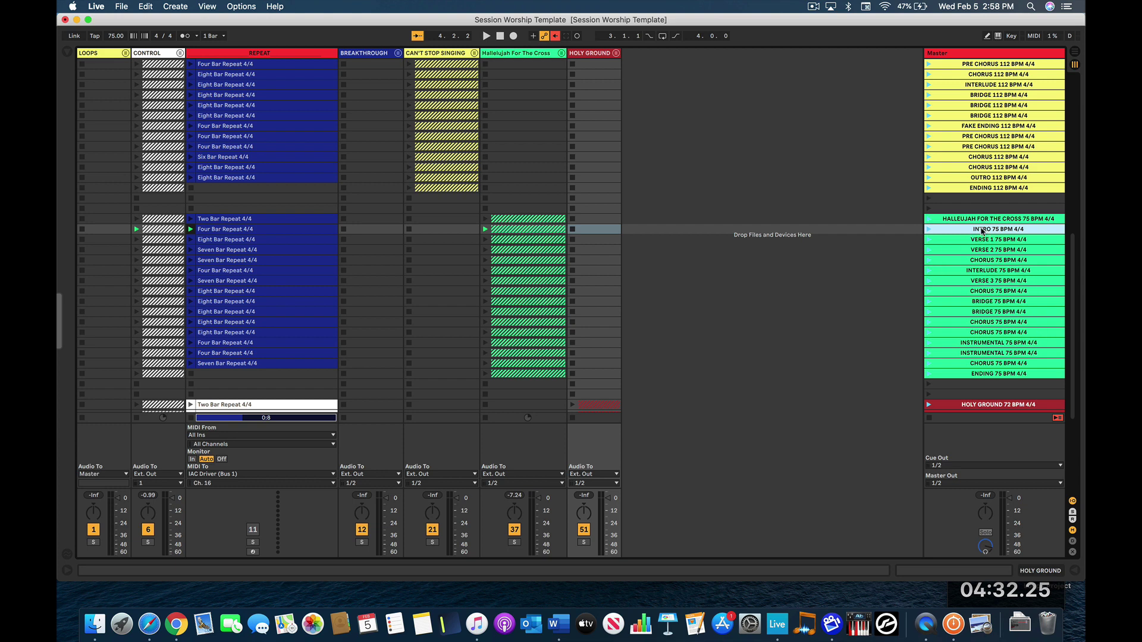
pyautogui.click(977, 302)
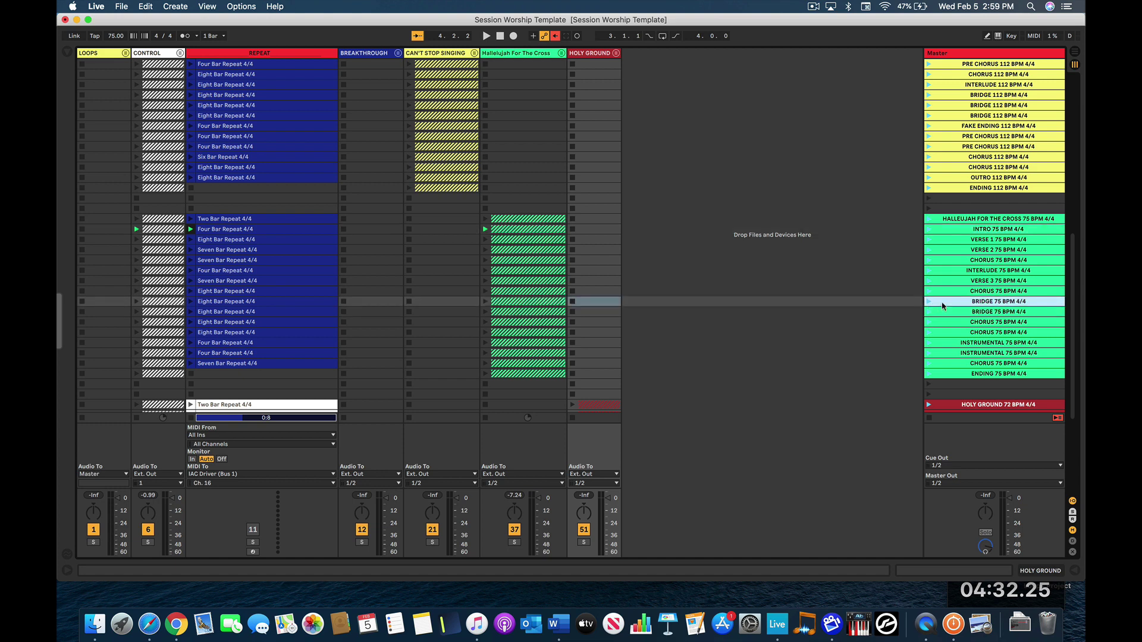
pyautogui.click(928, 302)
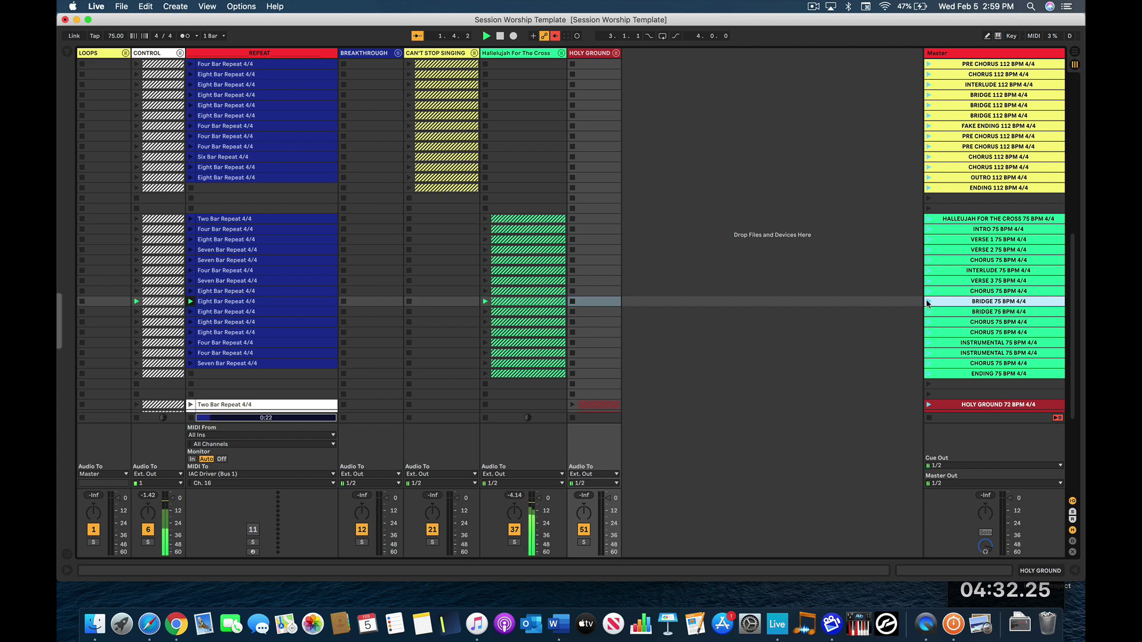
pyautogui.press('space')
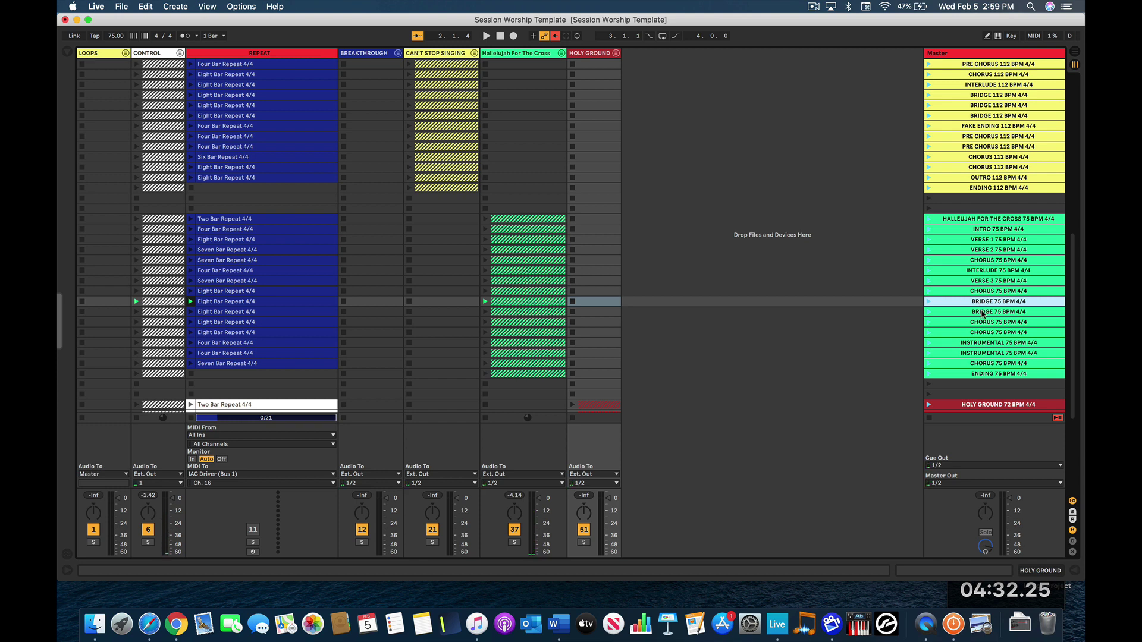
# Step: Duplicate the first BRIDGE scene of HALLELUJAH FOR THE CROSS so the bridge has one more repeat
pyautogui.click(982, 313)
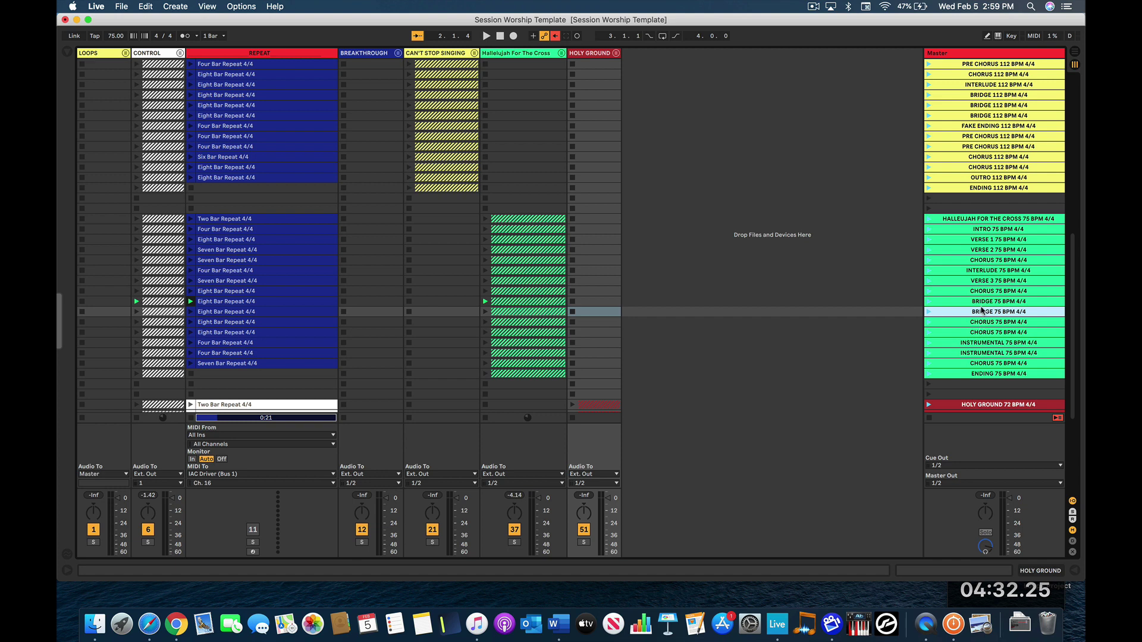
pyautogui.click(980, 302)
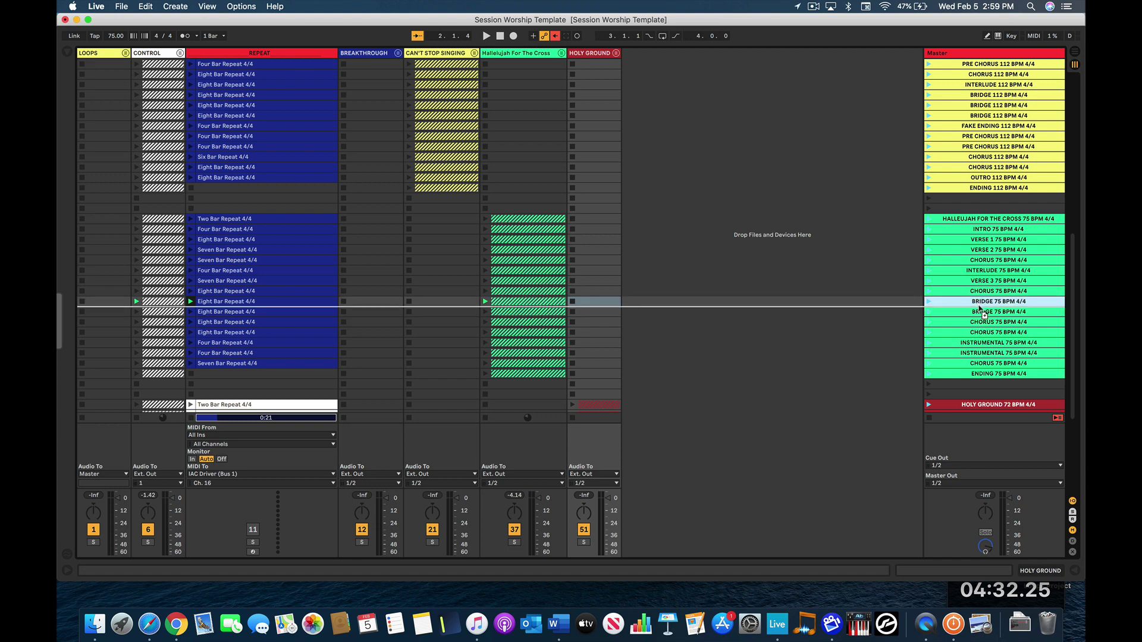
pyautogui.press('super+d')
pyautogui.click(982, 305)
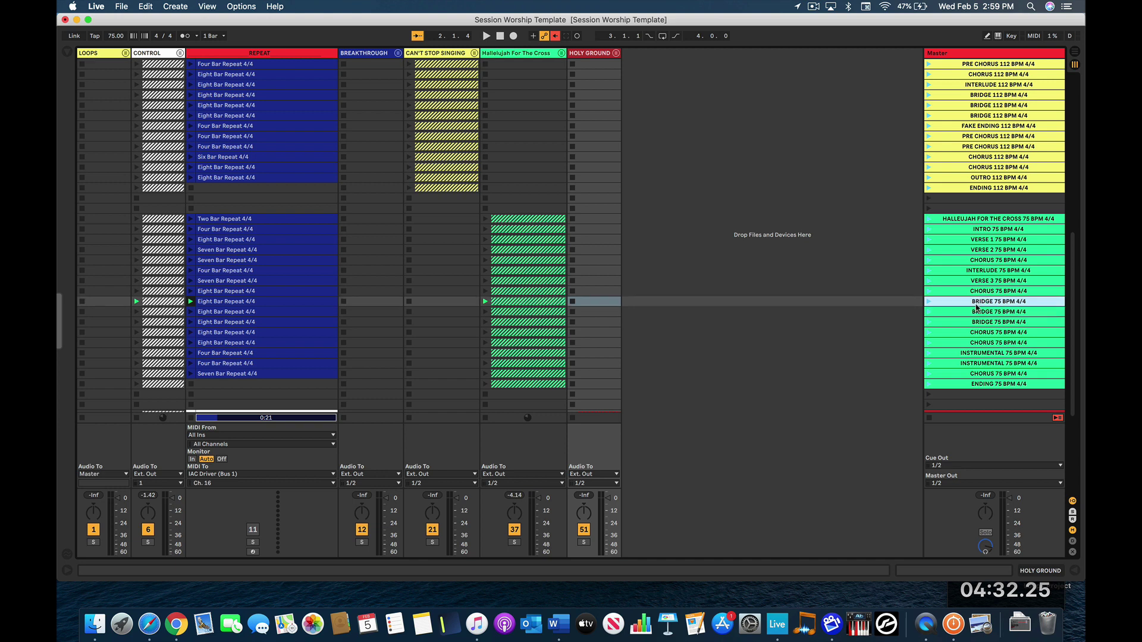
pyautogui.click(978, 311)
pyautogui.click(973, 323)
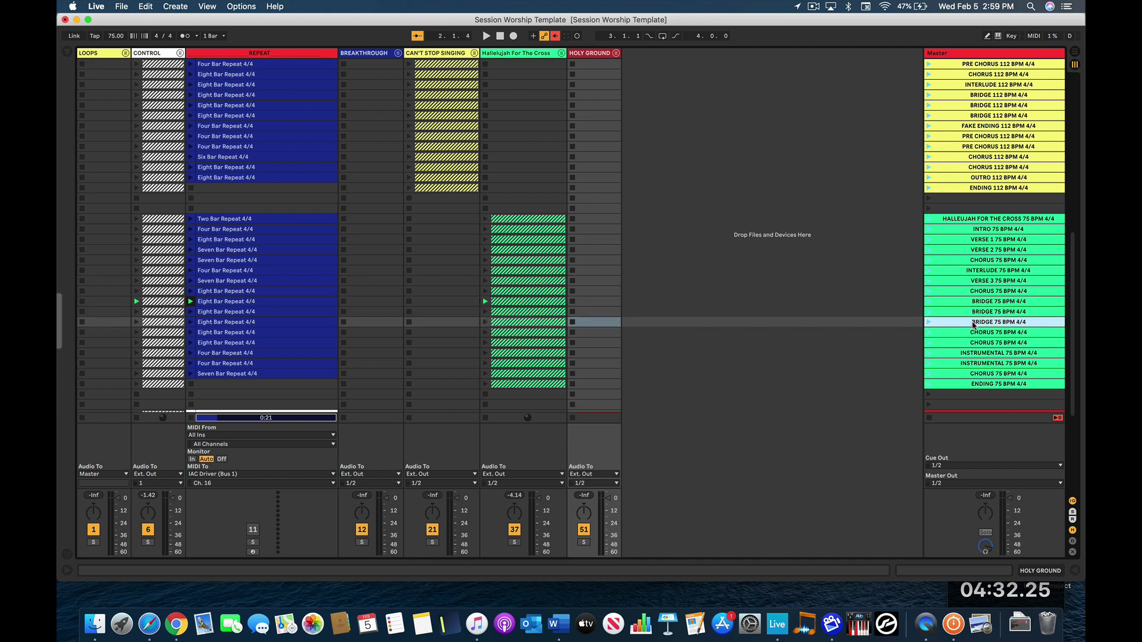
# Step: Play the first BRIDGE scene of HALLELUJAH FOR THE CROSS through into the duplicated BRIDGE and stop playback
pyautogui.click(929, 302)
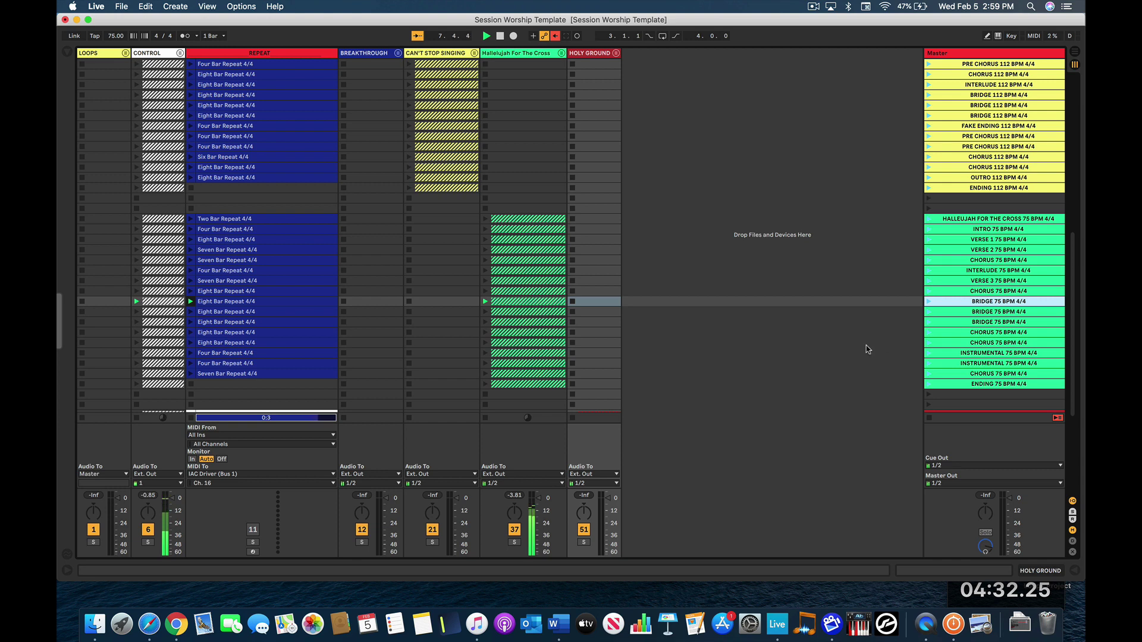
pyautogui.scroll(-3, 867, 350)
pyautogui.click(978, 233)
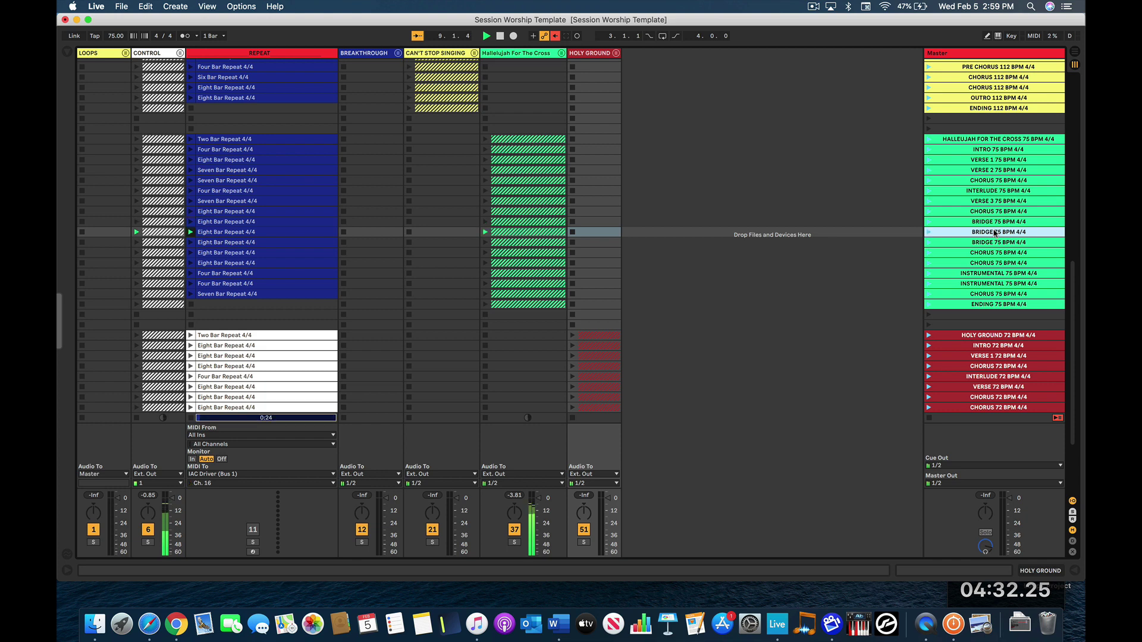
pyautogui.press('Down')
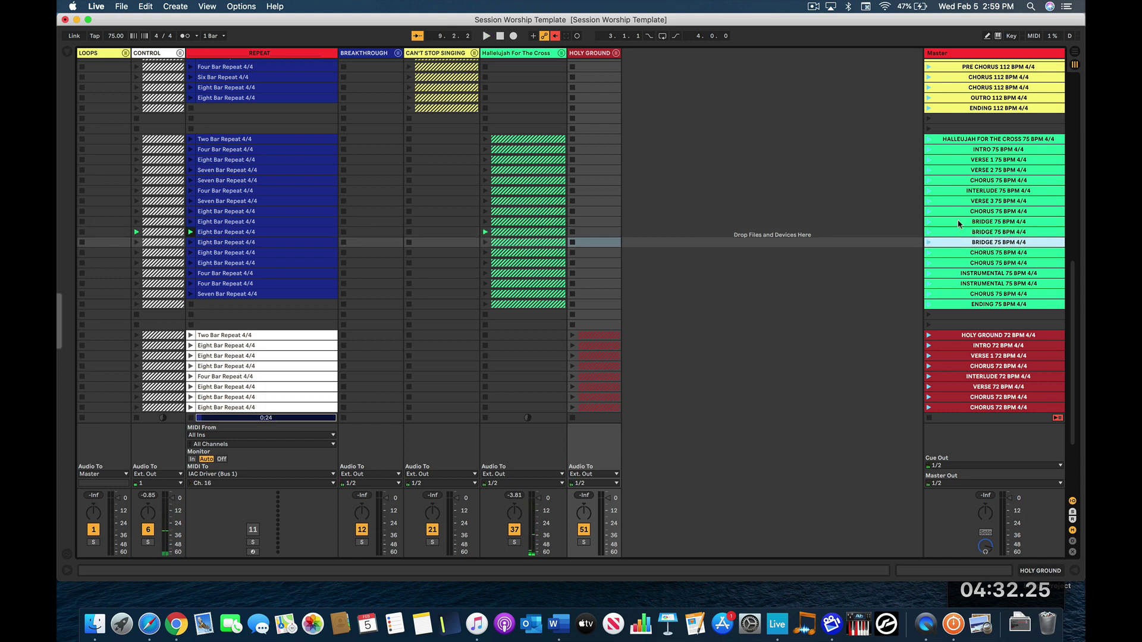
pyautogui.click(958, 224)
pyautogui.click(957, 234)
pyautogui.click(956, 241)
pyautogui.click(964, 233)
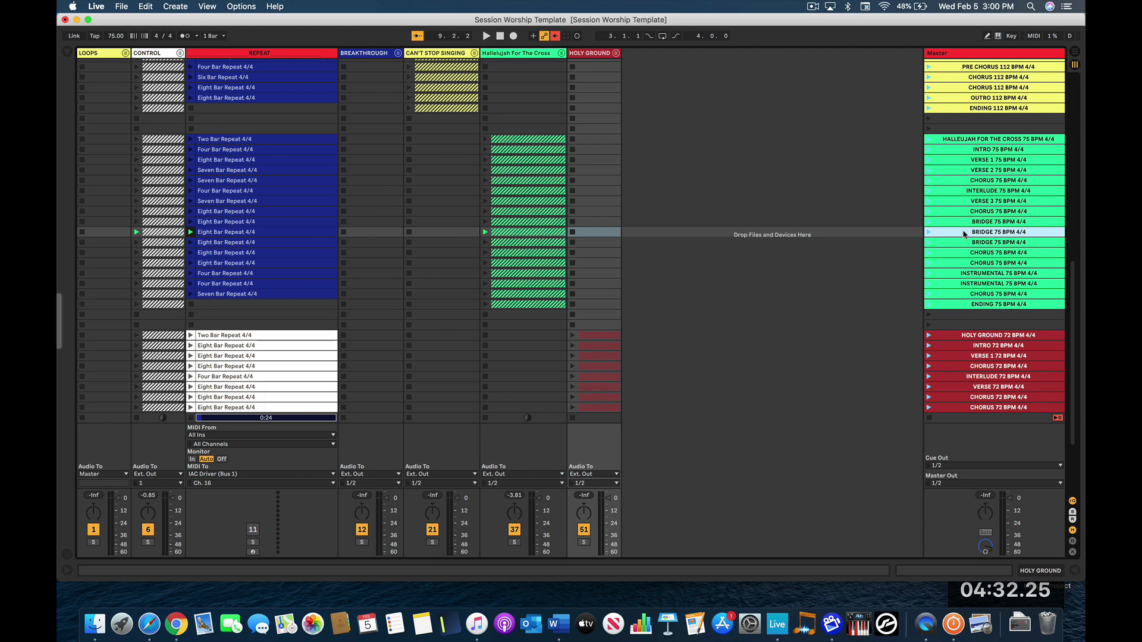
# Step: Duplicate the last BRIDGE-PARTS scene of HOLY GROUND, and launch the original followed by the copy
pyautogui.scroll(-6, 897, 327)
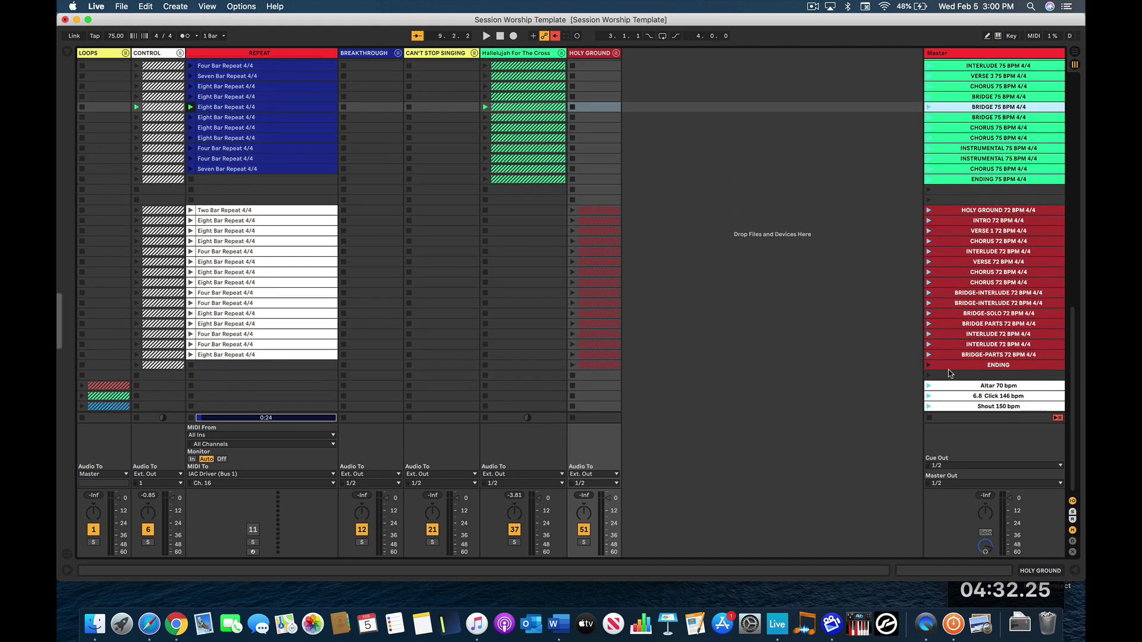
pyautogui.click(957, 355)
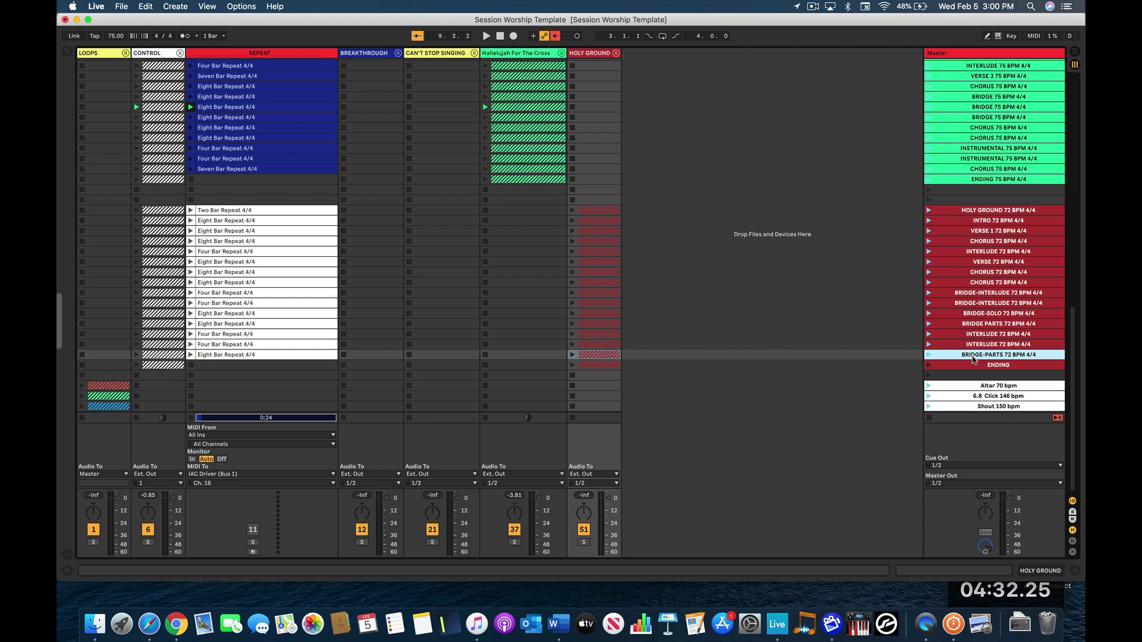
pyautogui.press('super+d')
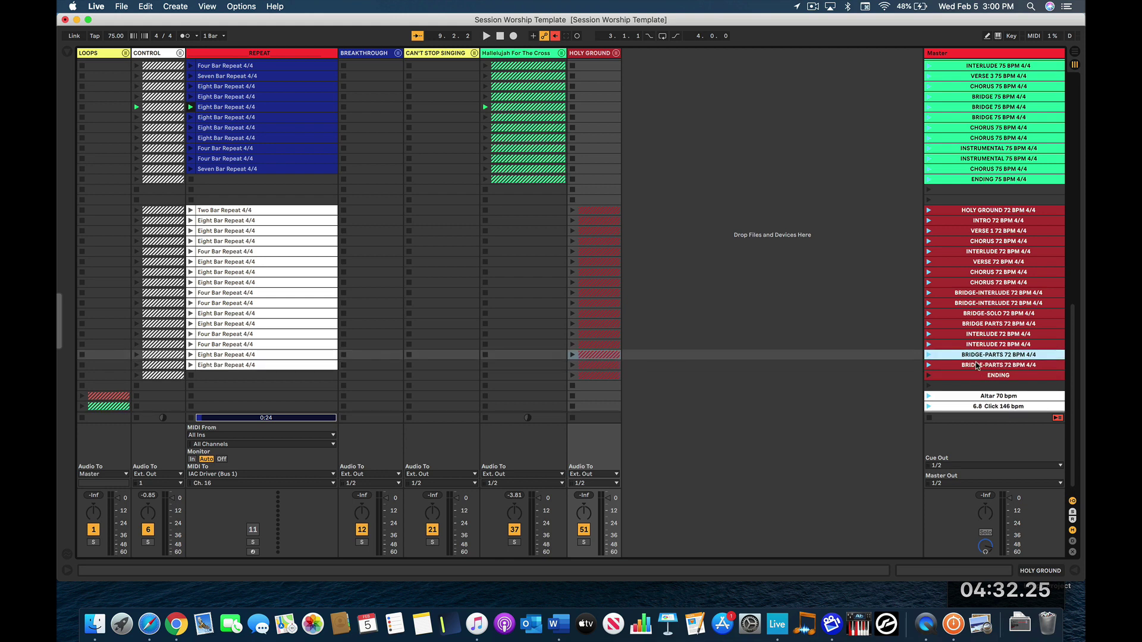
pyautogui.click(928, 354)
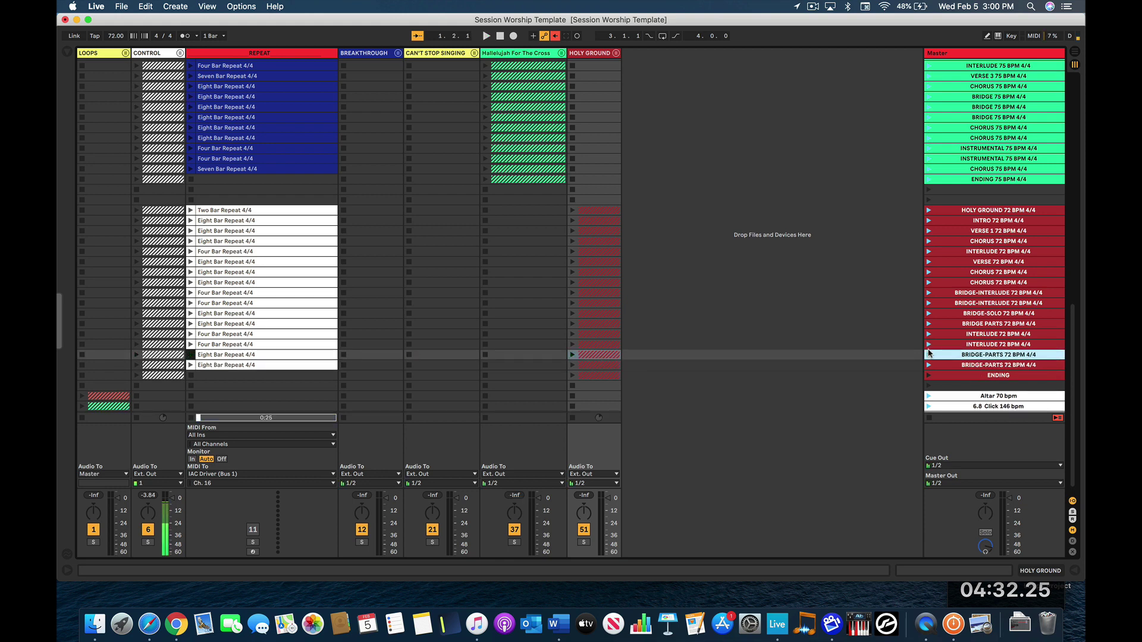
pyautogui.click(928, 365)
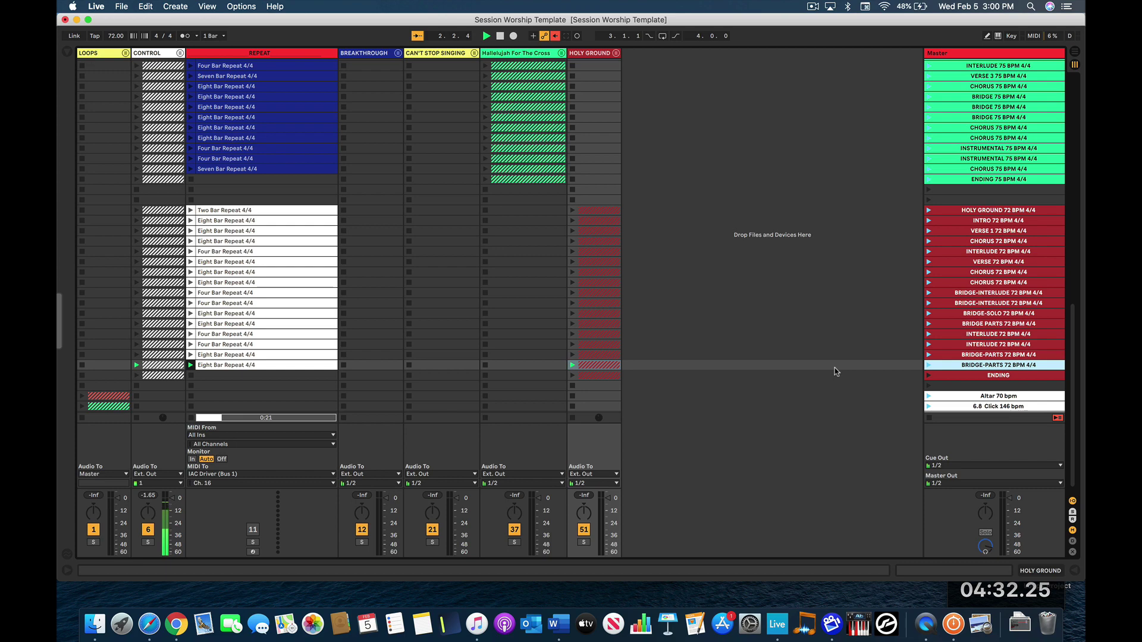
# Step: Stop playback and review the whole scene list, down to the Altar, 6.8 Click and Shout scenes at its end
pyautogui.scroll(10, 874, 325)
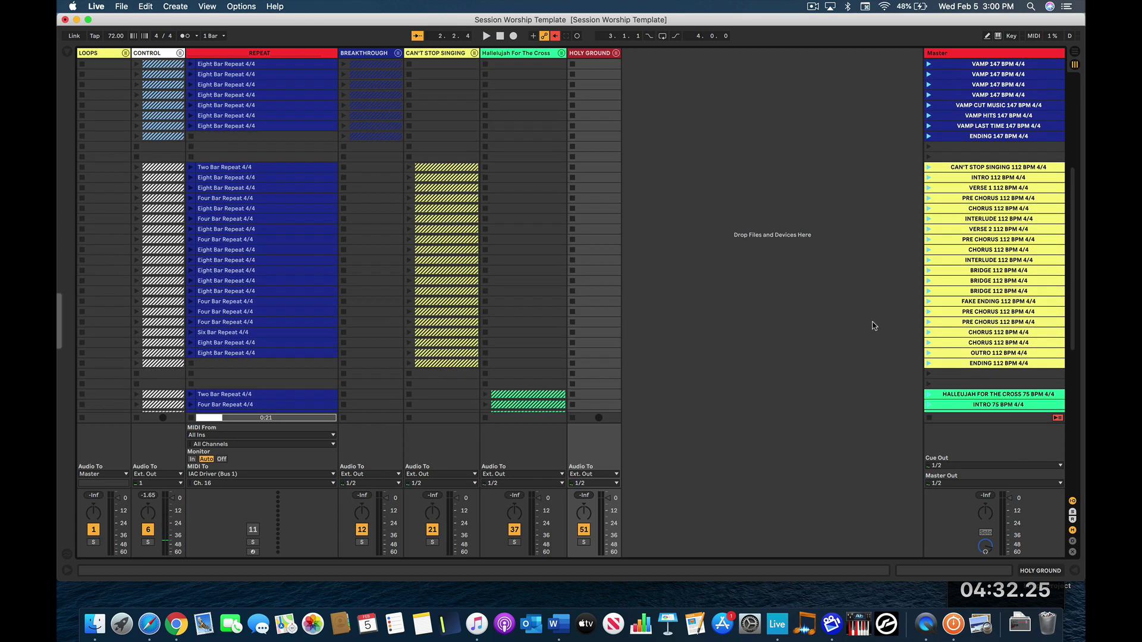
pyautogui.scroll(10, 873, 326)
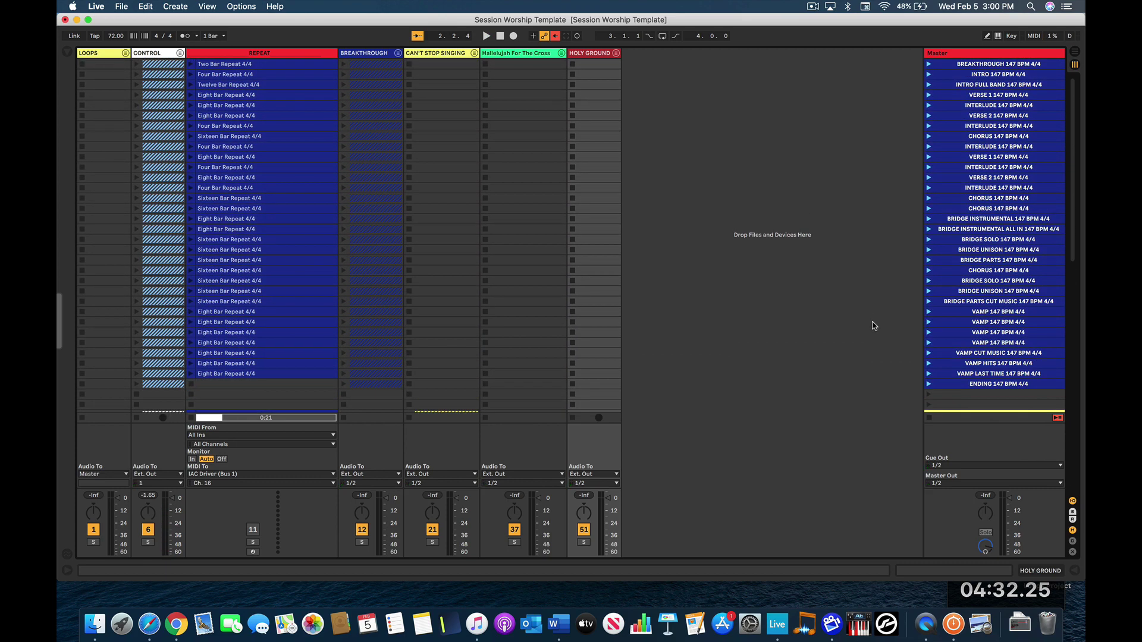
pyautogui.scroll(-20, 874, 326)
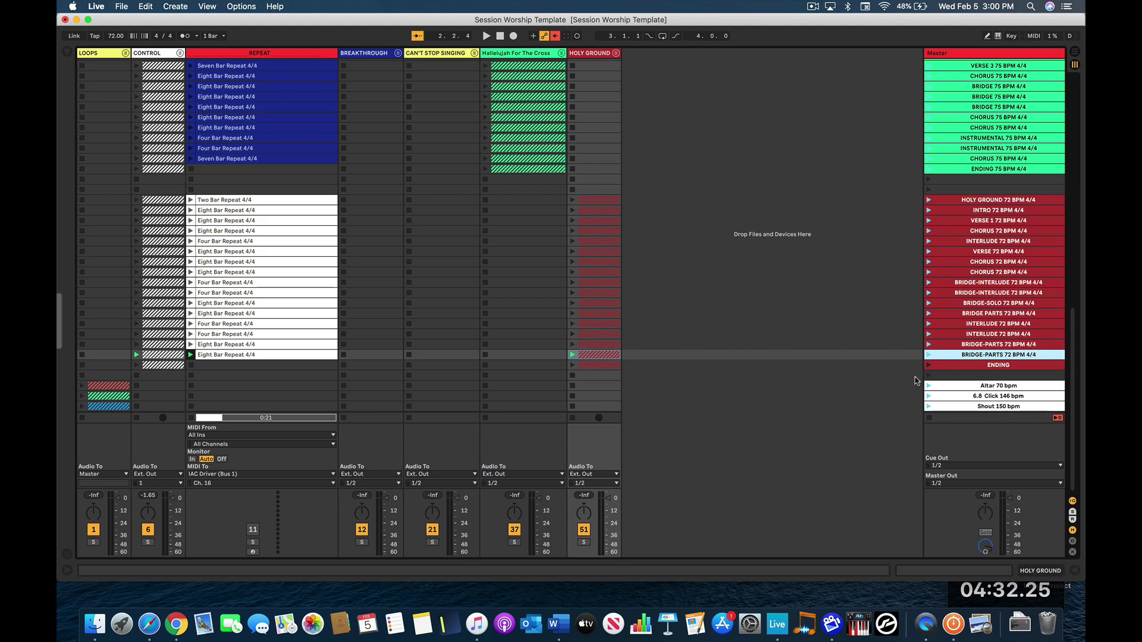
pyautogui.click(956, 386)
pyautogui.click(960, 397)
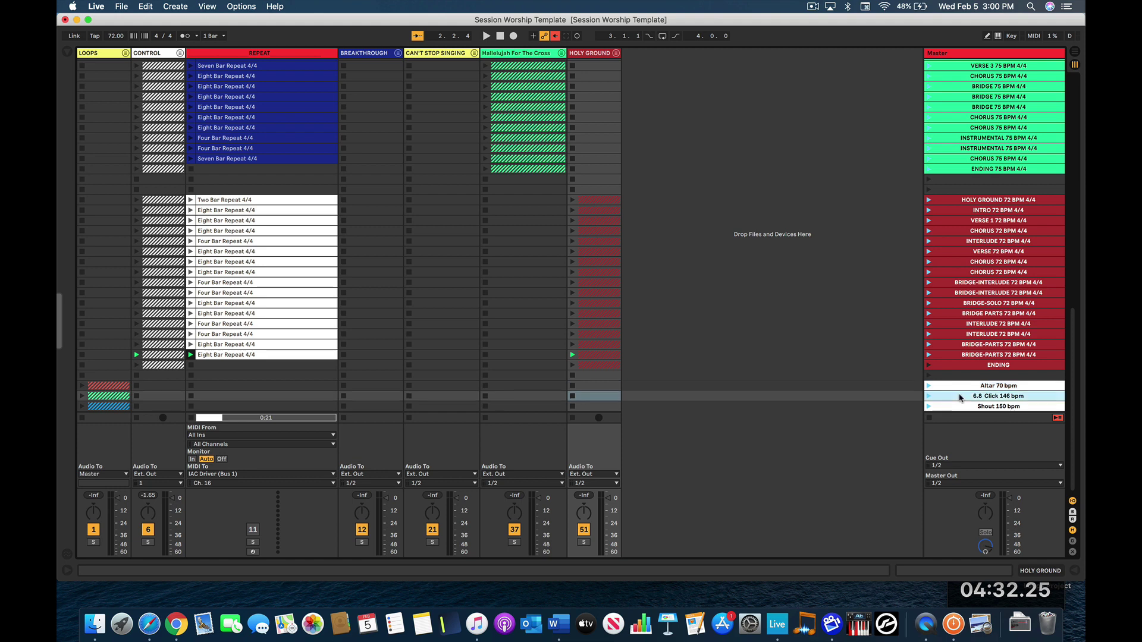
pyautogui.click(960, 405)
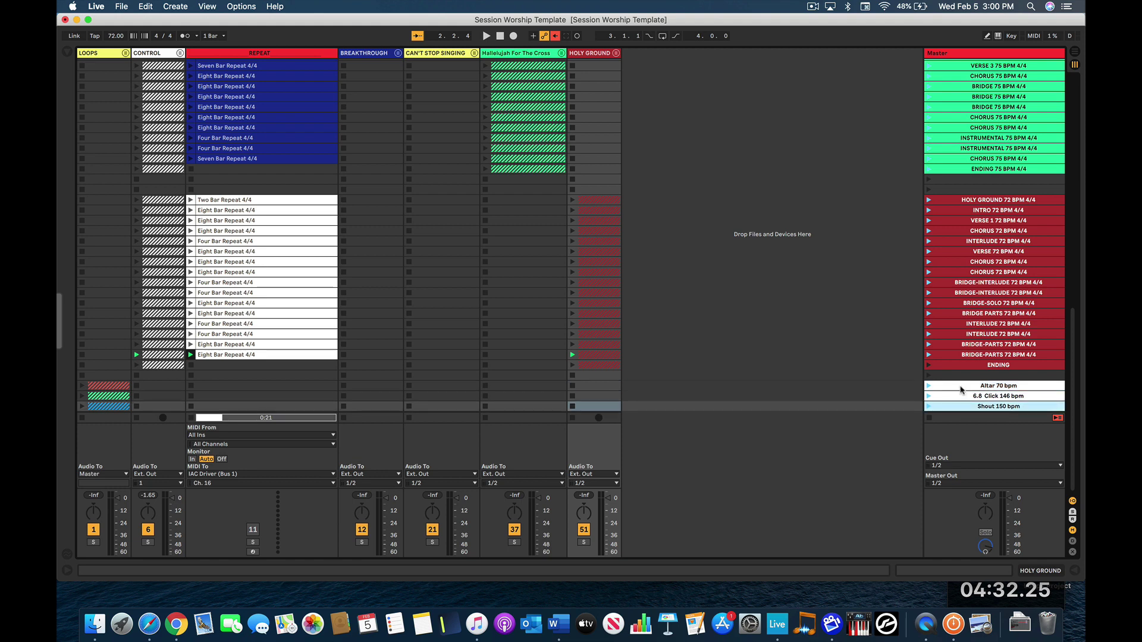
pyautogui.click(962, 388)
pyautogui.click(960, 396)
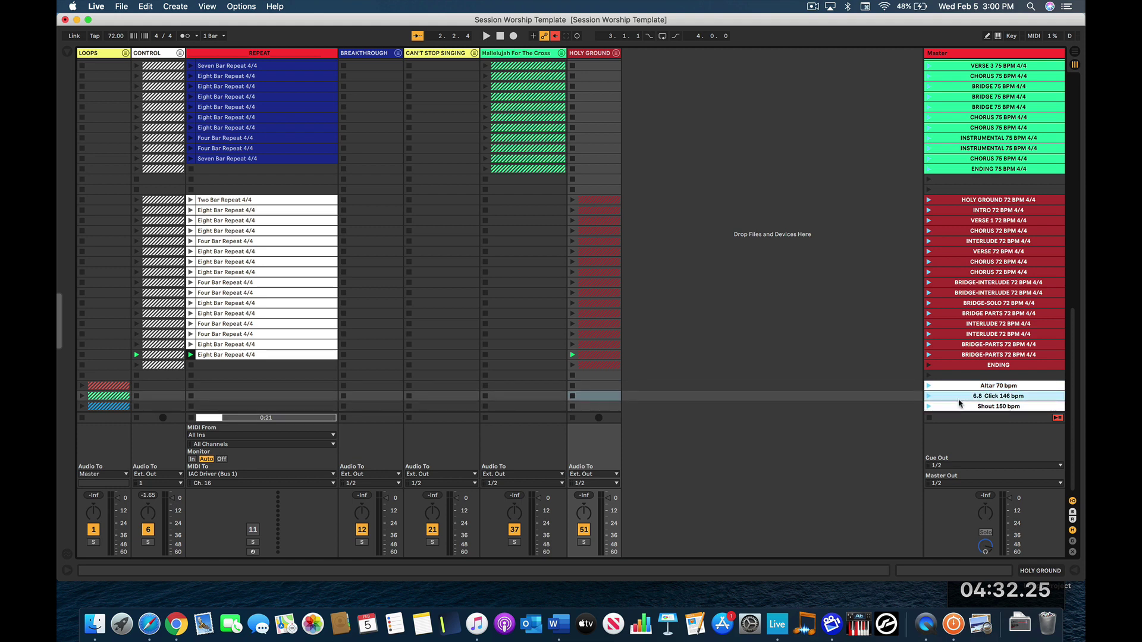
pyautogui.click(960, 407)
pyautogui.click(958, 389)
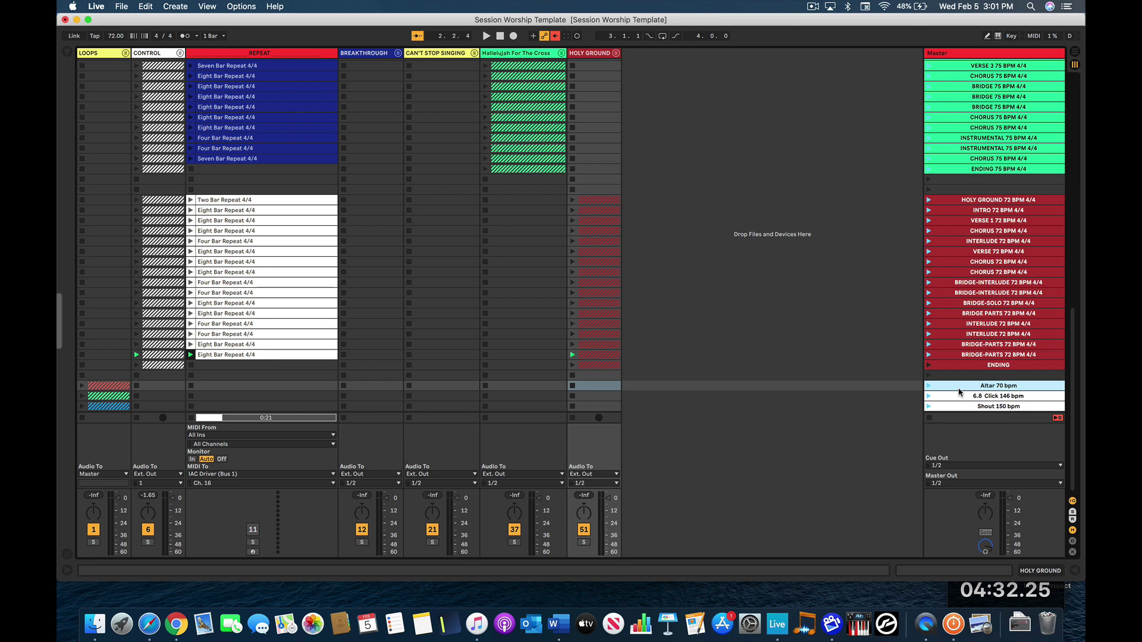
# Step: Unfold the LOOPS group and examine the count-in, click and KC WORSHIP loop clips of the Altar scene
pyautogui.click(125, 53)
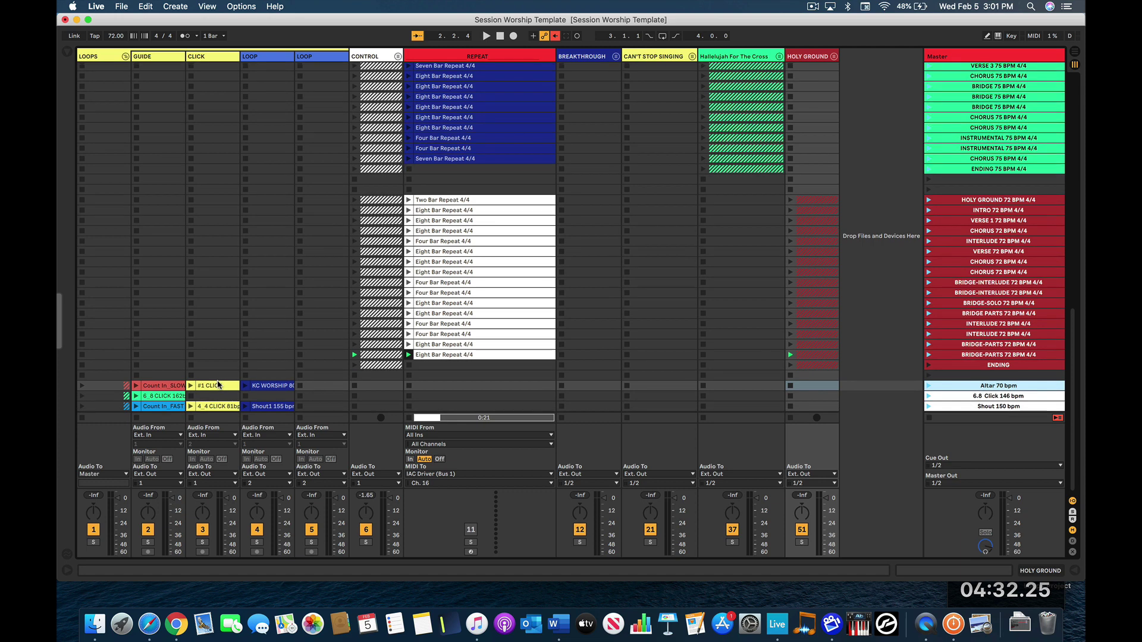
pyautogui.scroll(-1, 202, 387)
pyautogui.click(179, 387)
pyautogui.click(220, 386)
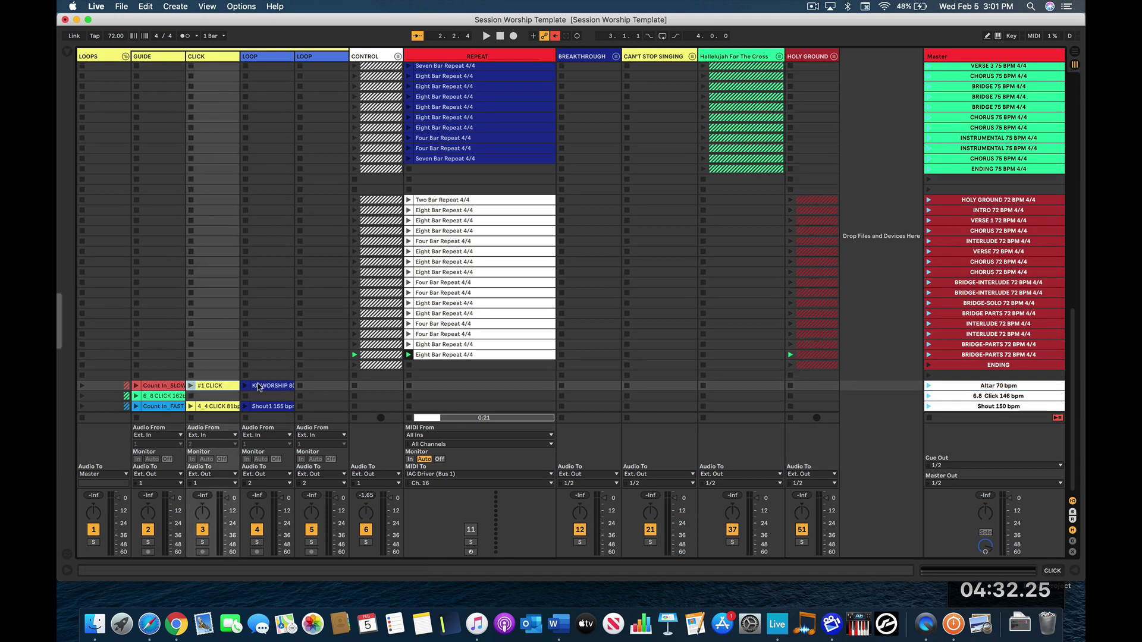
pyautogui.click(268, 385)
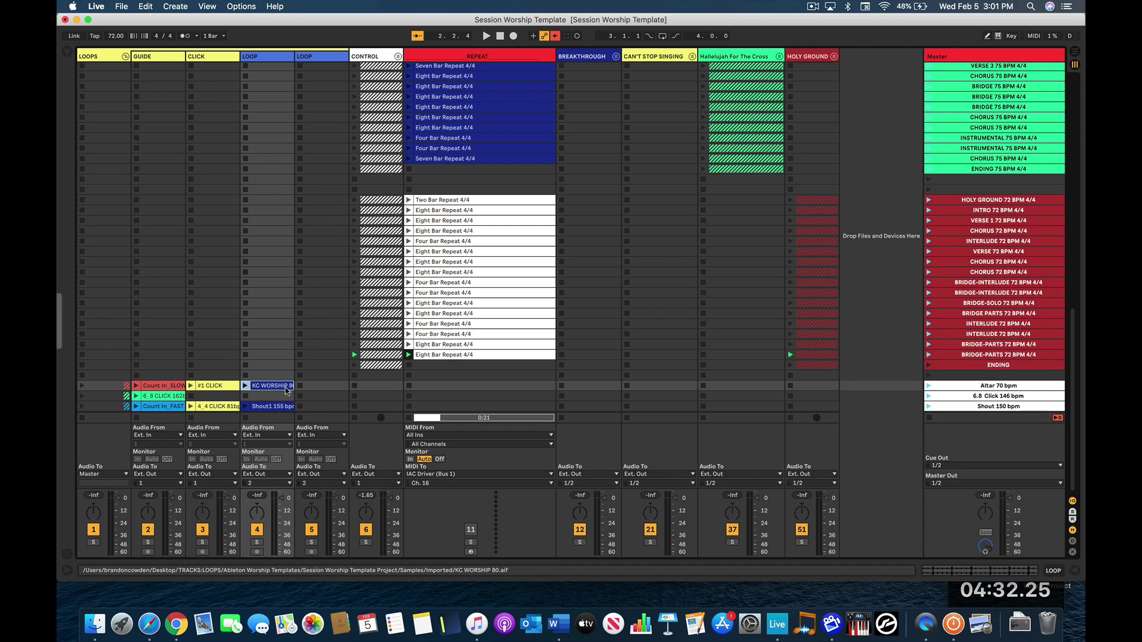
pyautogui.click(217, 386)
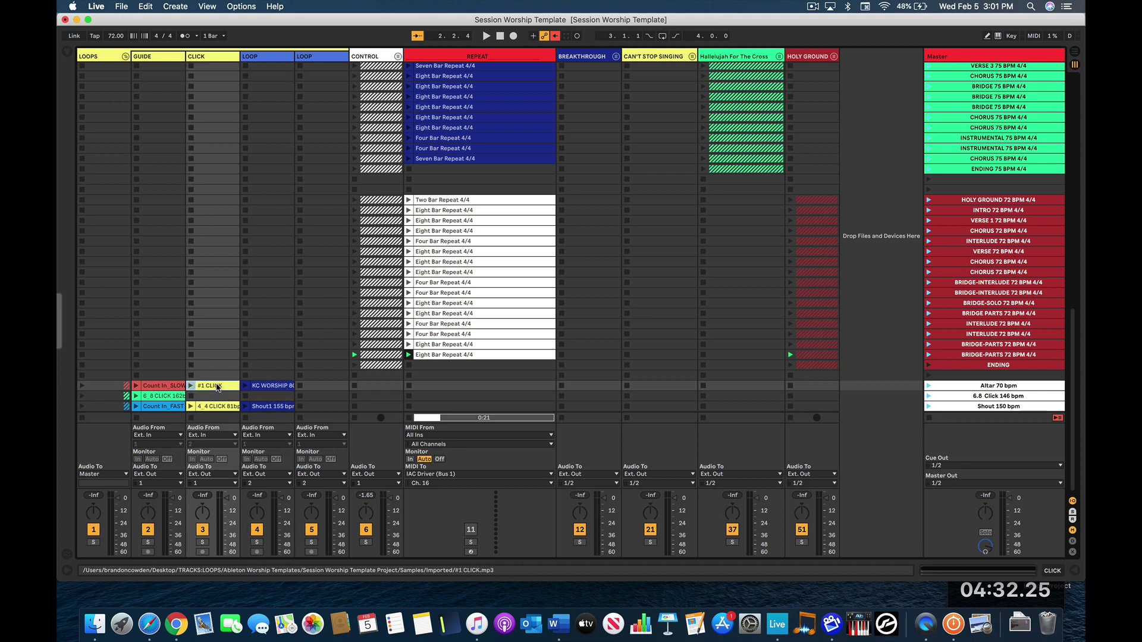
pyautogui.click(270, 385)
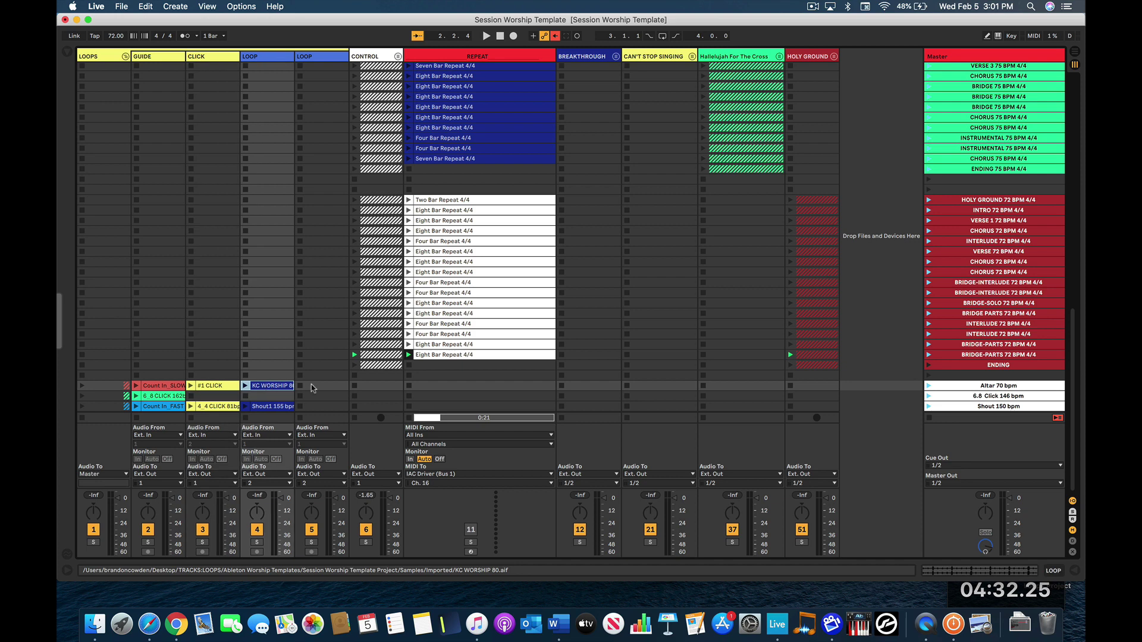
# Step: Rename the Altar scene as "Altar 68 bpm" and launch it at the new tempo
pyautogui.click(973, 386)
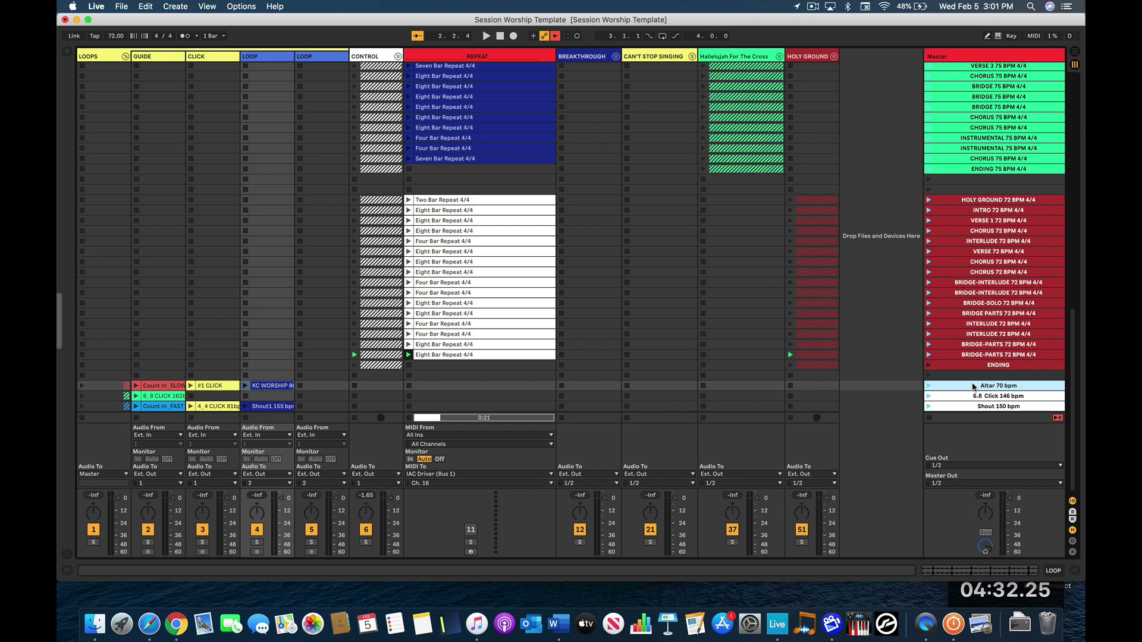
pyautogui.press('super+r')
pyautogui.press('Return')
pyautogui.press('BackSpace')
pyautogui.press('BackSpace')
pyautogui.write('68')
pyautogui.click(928, 386)
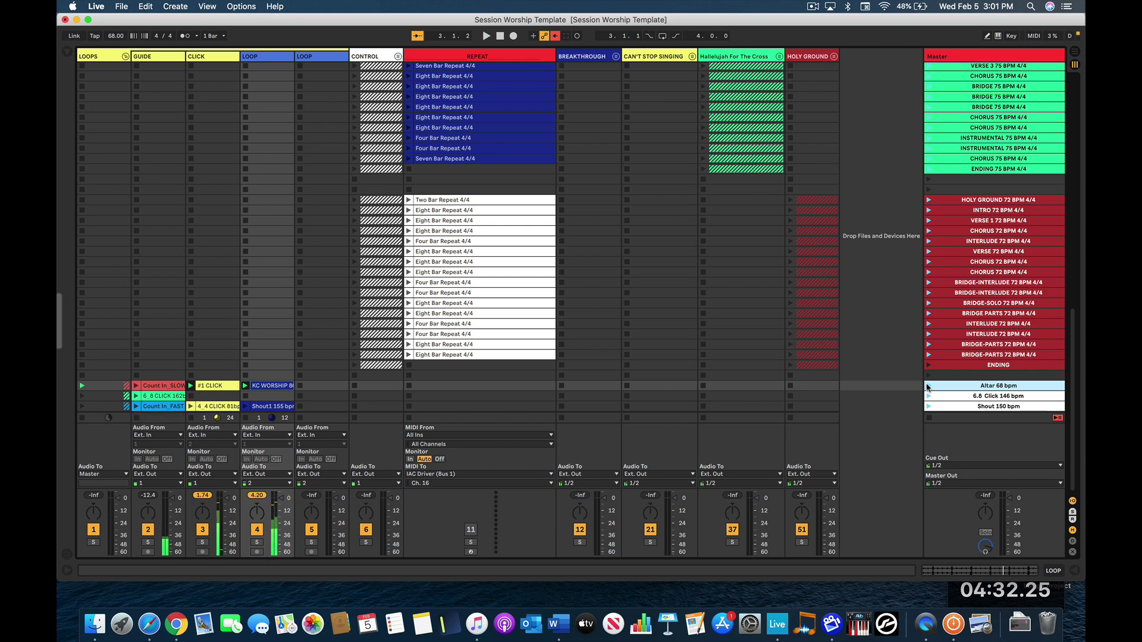
# Step: Relaunch the Altar scene and fade in the KC WORSHIP loop by raising its track volume to about -19 dB
pyautogui.click(278, 387)
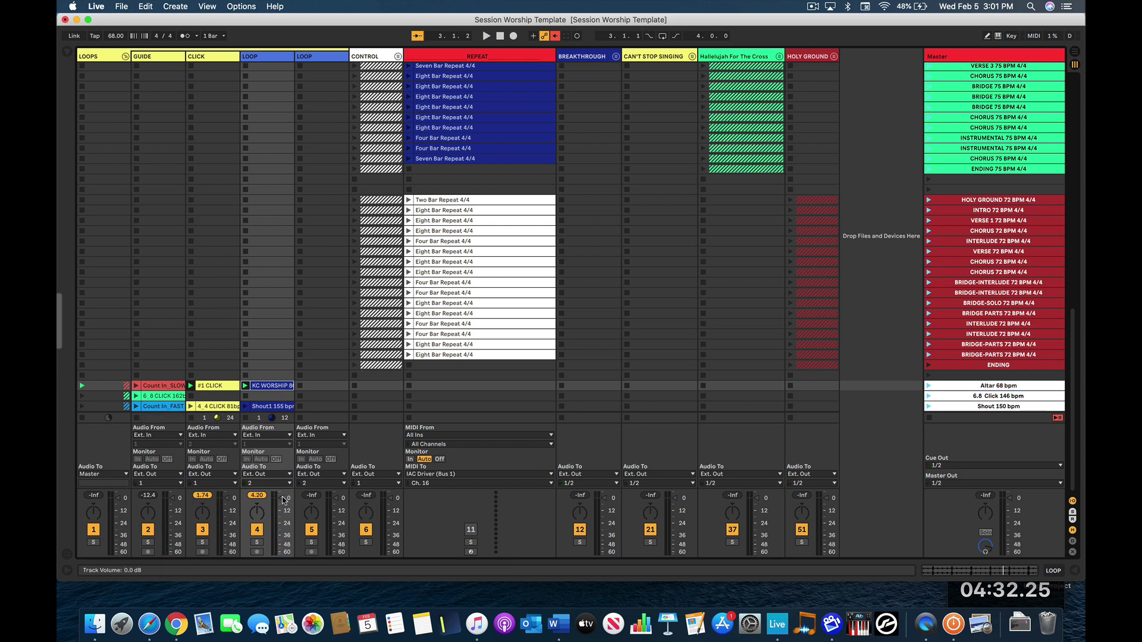
pyautogui.click(928, 386)
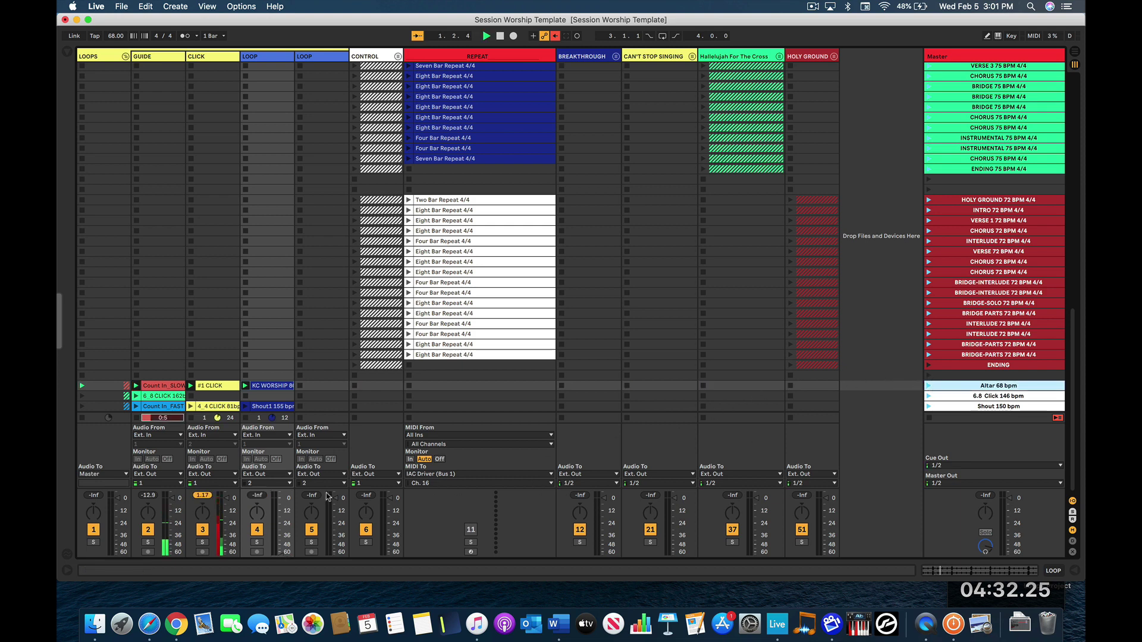
pyautogui.moveTo(284, 544); pyautogui.dragTo(280, 519)
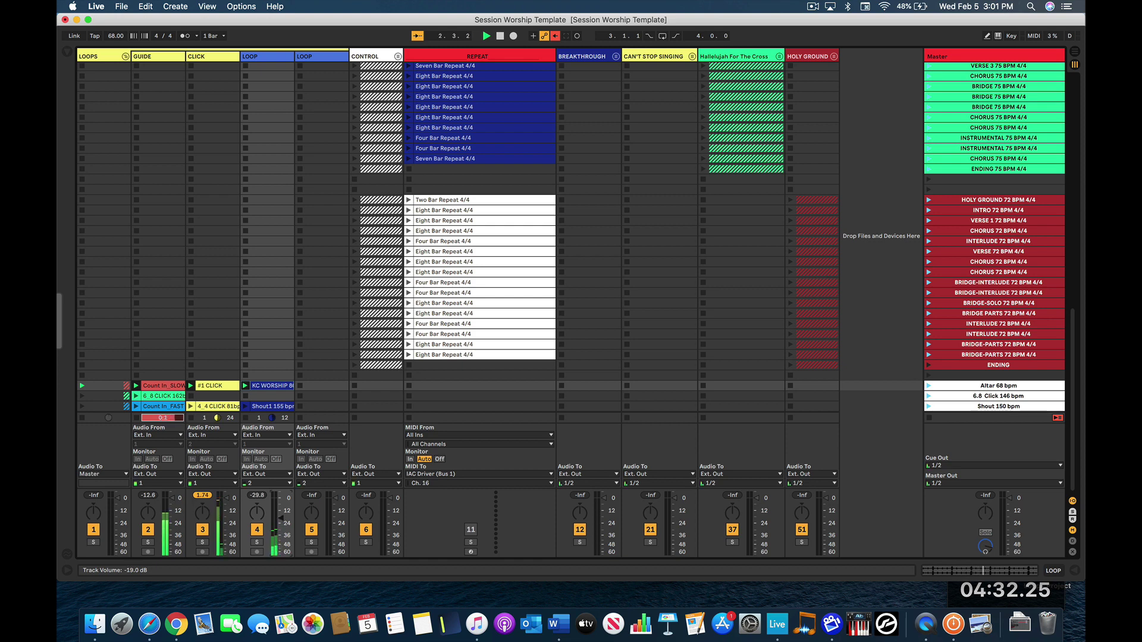
# Step: Raise the loop track's volume to 0.0 dB, and with playback stopped, delete the KC WORSHIP clip from the Altar scene
pyautogui.moveTo(280, 519); pyautogui.dragTo(280, 495)
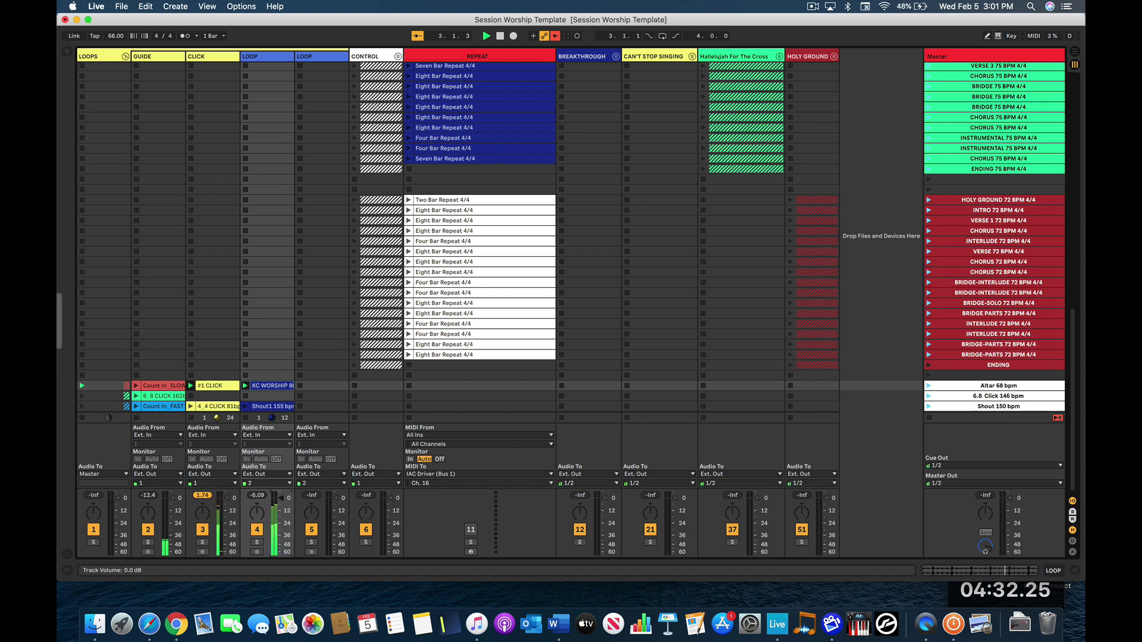
pyautogui.press('space')
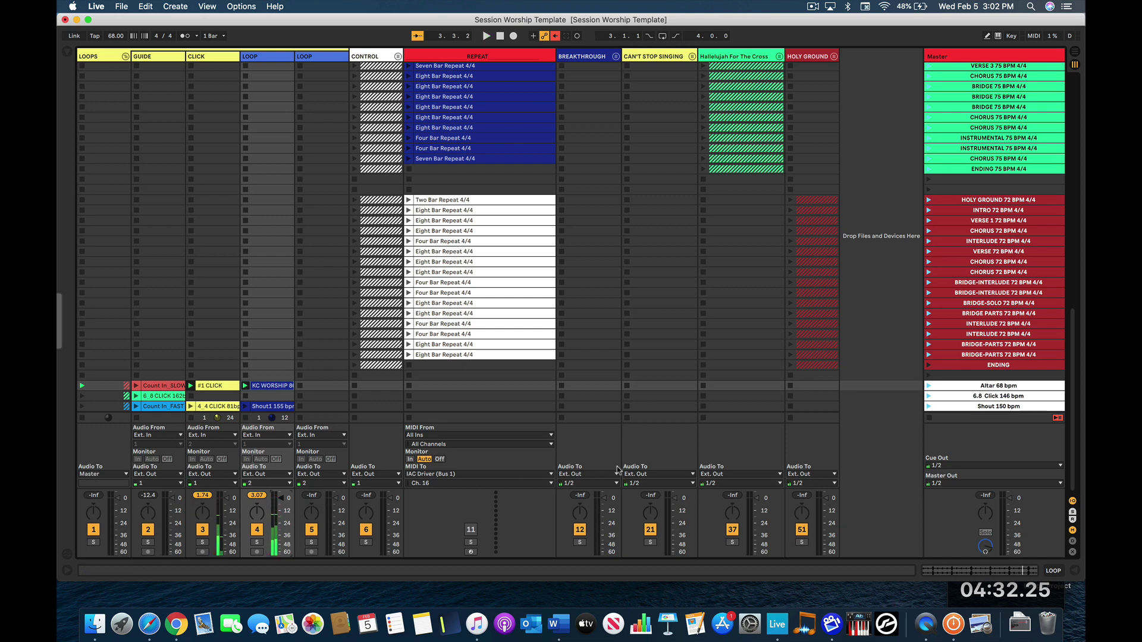
pyautogui.click(279, 387)
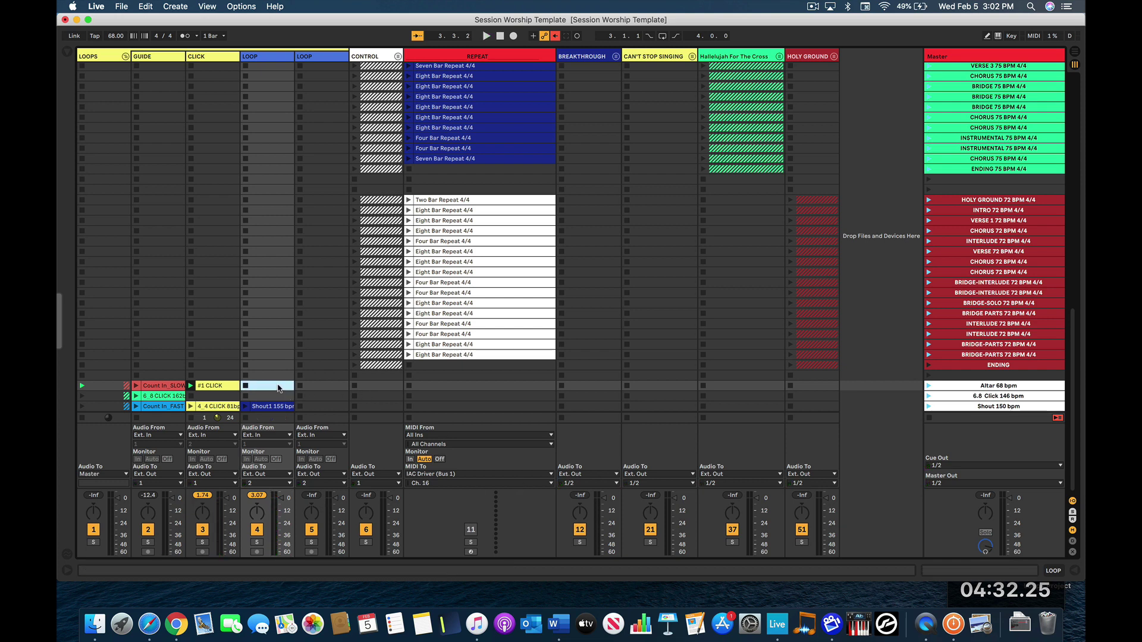
# Step: Audition the 6.8 Click 146 bpm scene and the Shout 150 bpm scene, stopping playback after each
pyautogui.moveTo(279, 387); pyautogui.dragTo(971, 396)
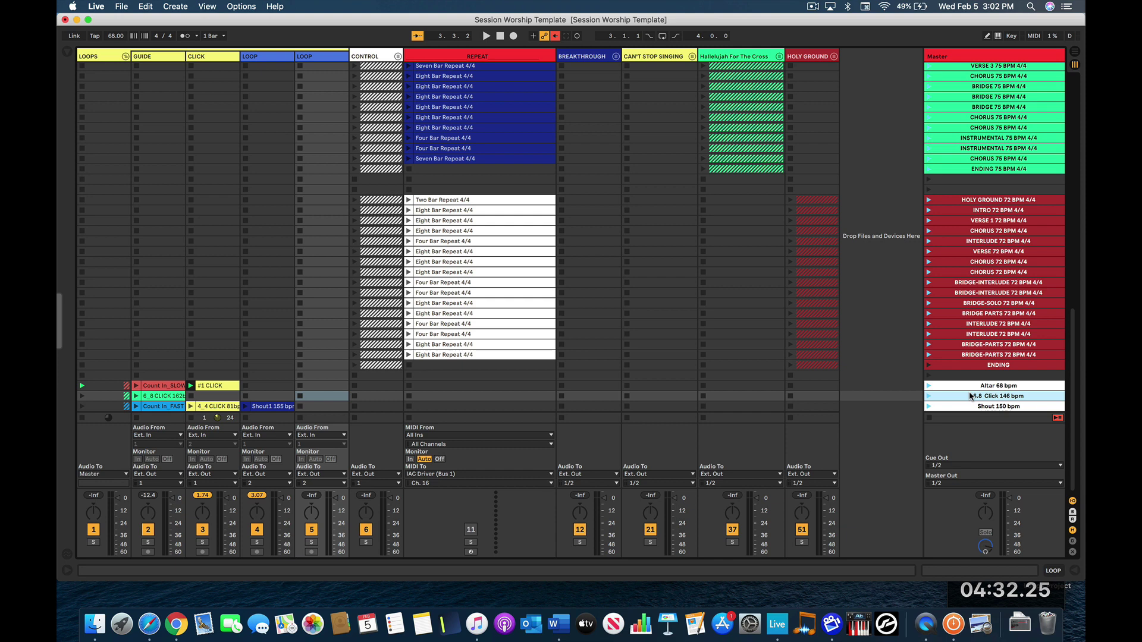
pyautogui.click(928, 396)
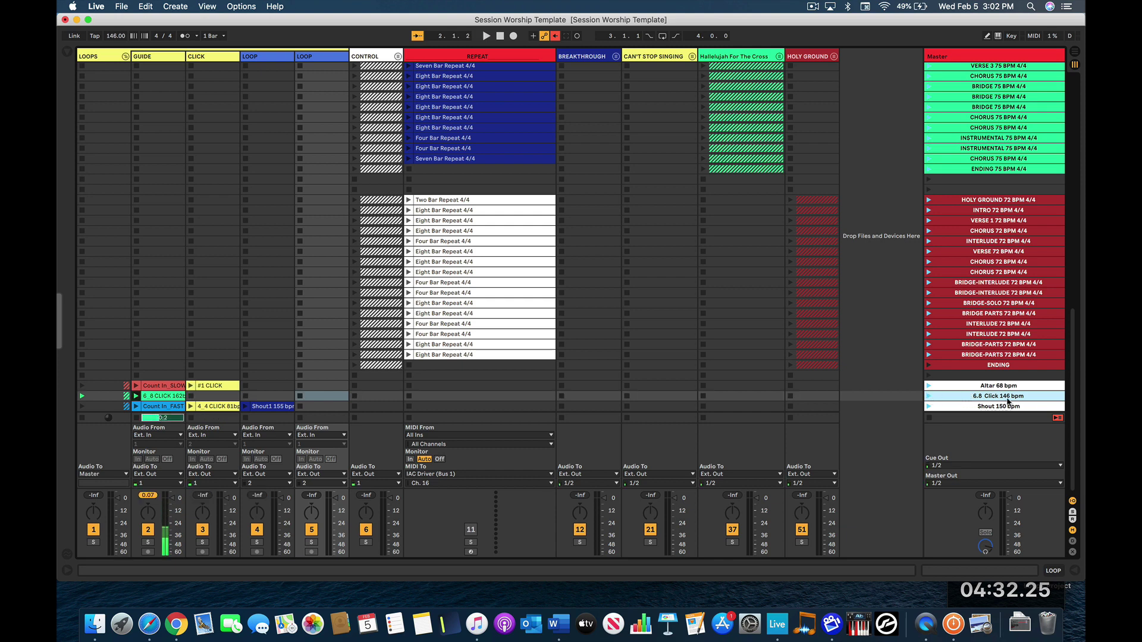
pyautogui.click(985, 407)
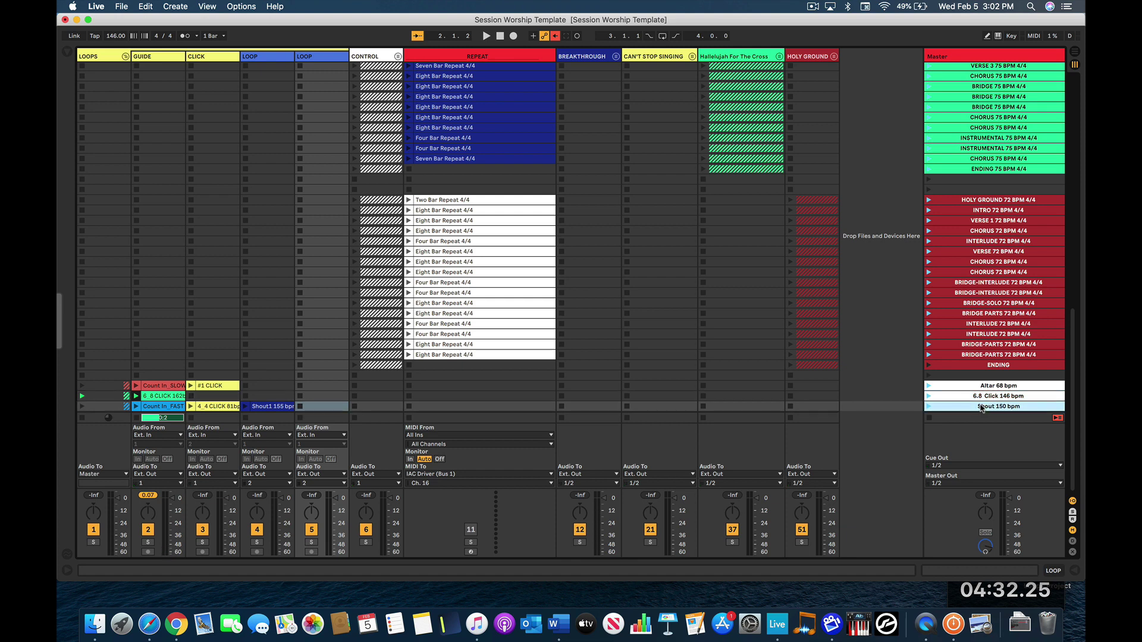
pyautogui.click(928, 407)
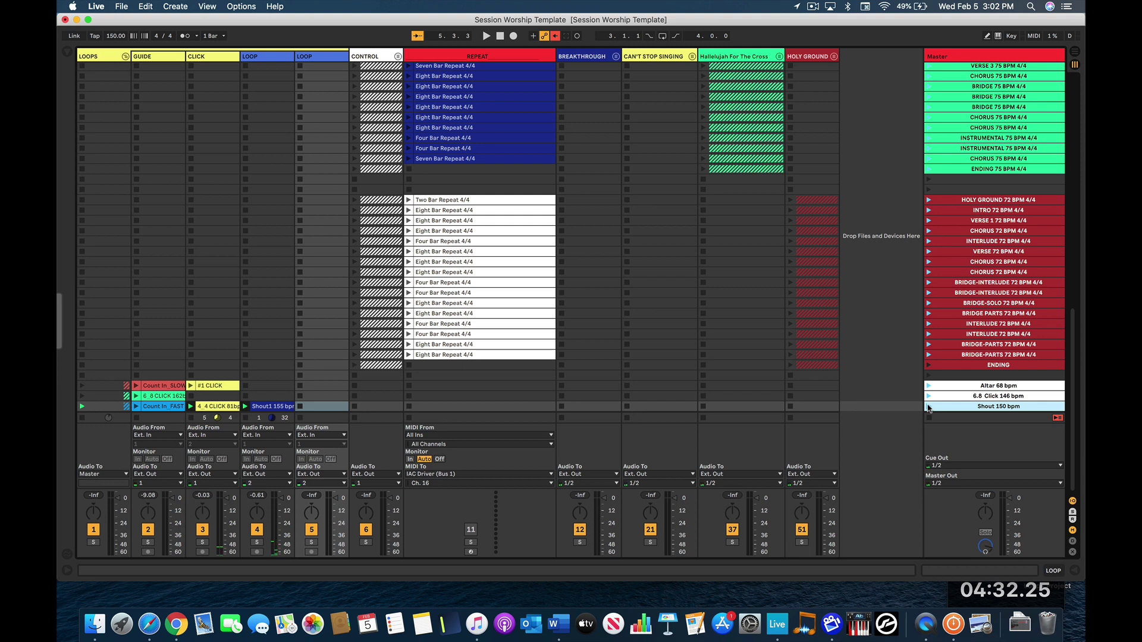
# Step: Go over the Altar, 6.8 Click and Shout scenes and the Shout1 loop clip at the end of the set
pyautogui.click(967, 387)
pyautogui.click(966, 397)
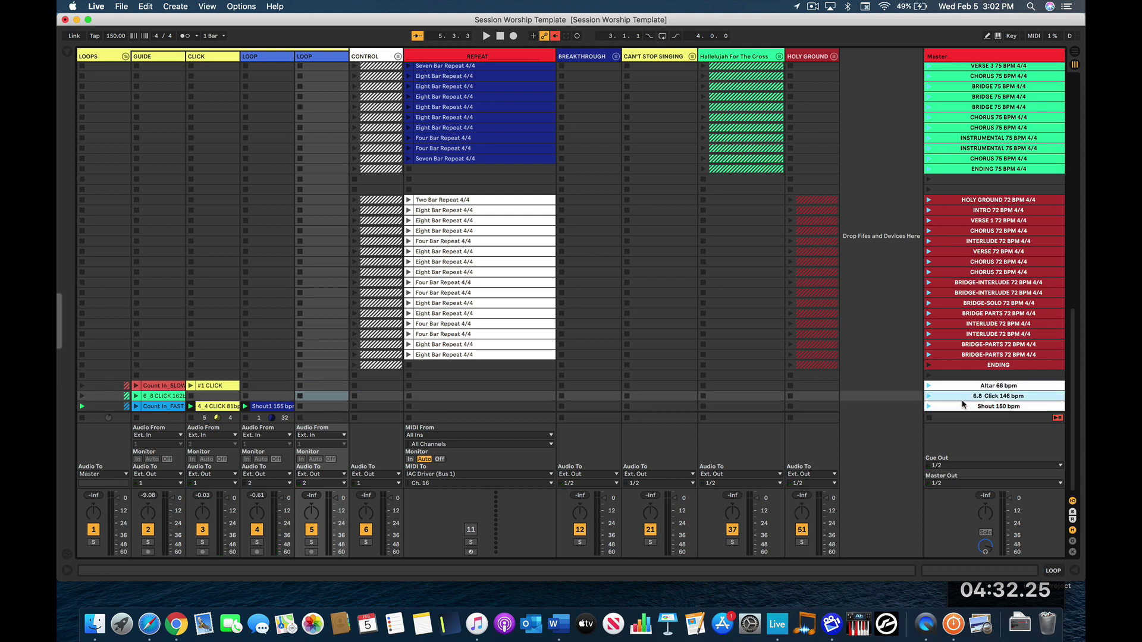
pyautogui.click(962, 406)
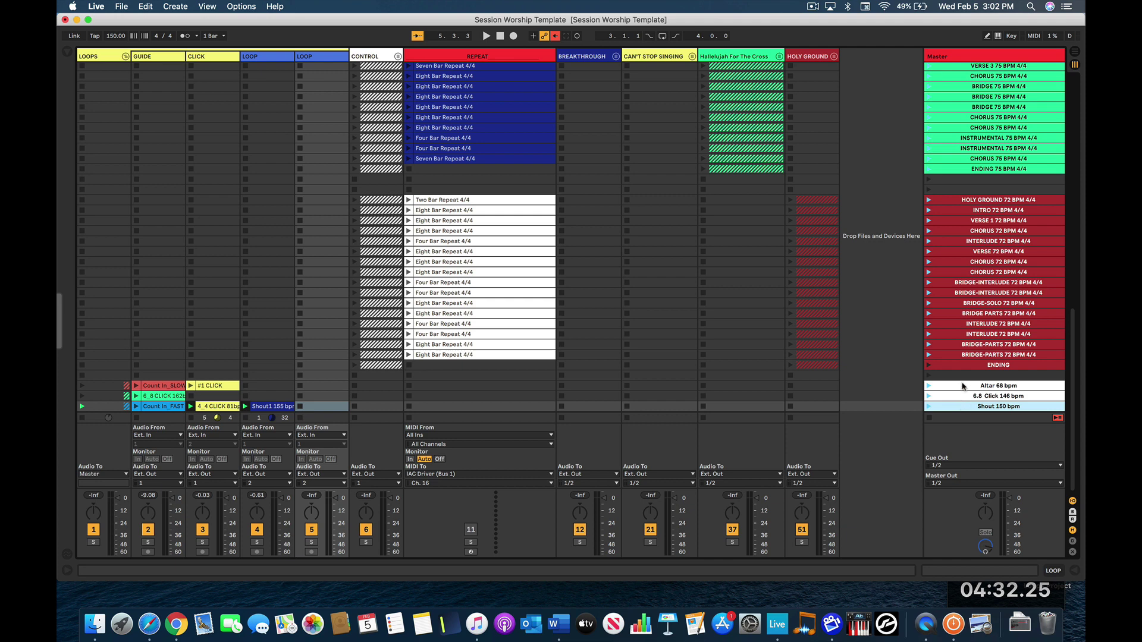
pyautogui.click(965, 387)
pyautogui.click(278, 406)
# Step: Check the loop folders available in the browser's LOOPS place with the search cleared, and hide the browser again
pyautogui.click(67, 52)
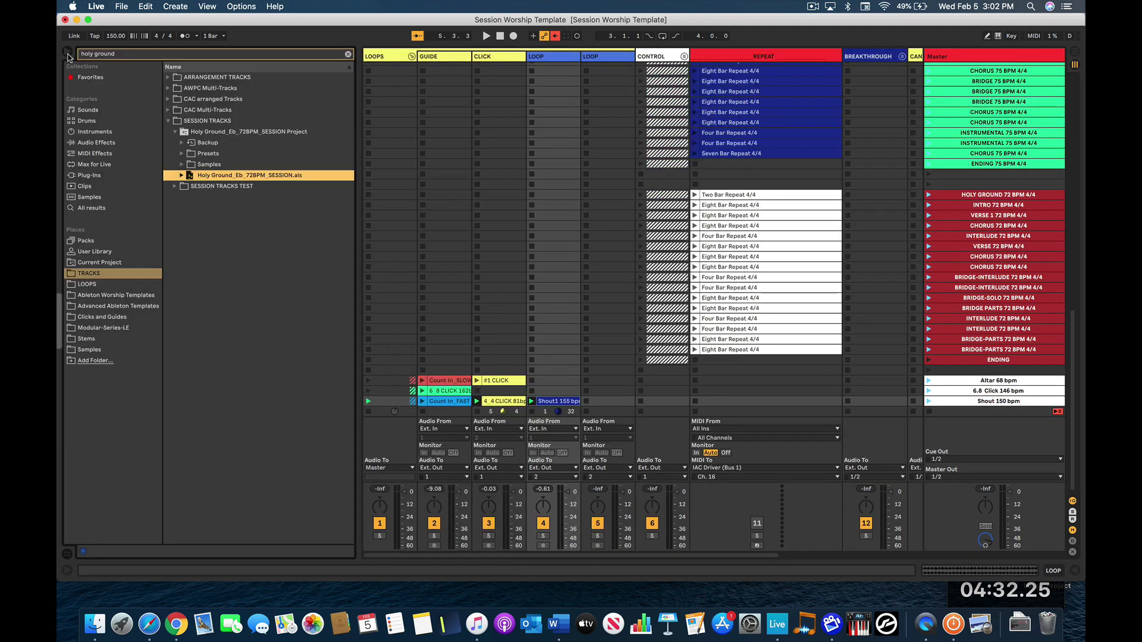
pyautogui.click(82, 284)
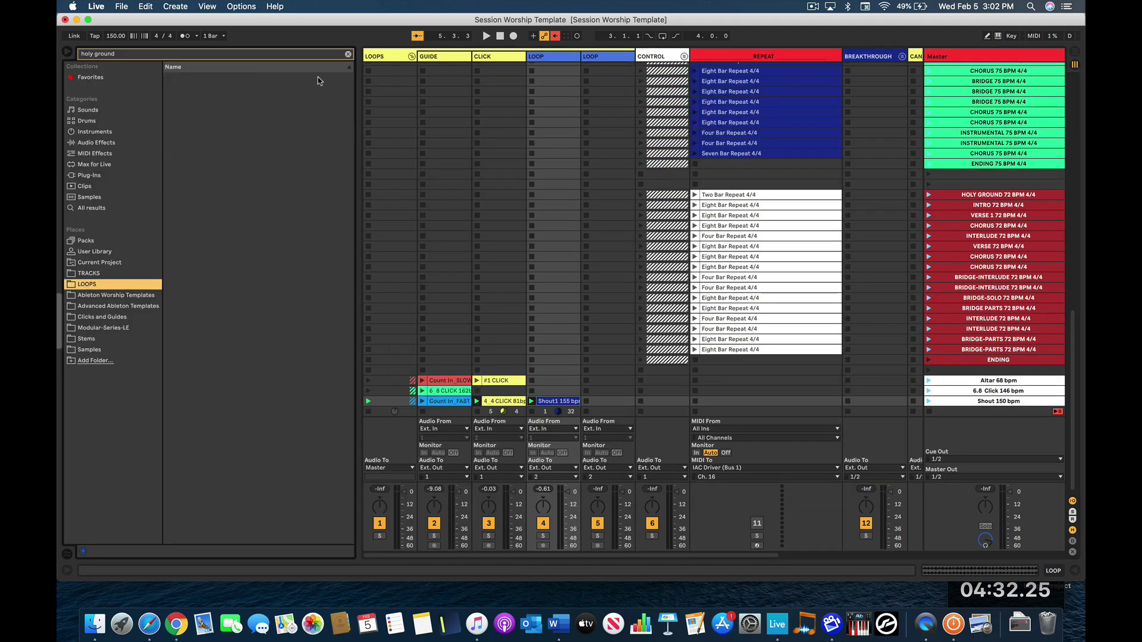
pyautogui.click(348, 54)
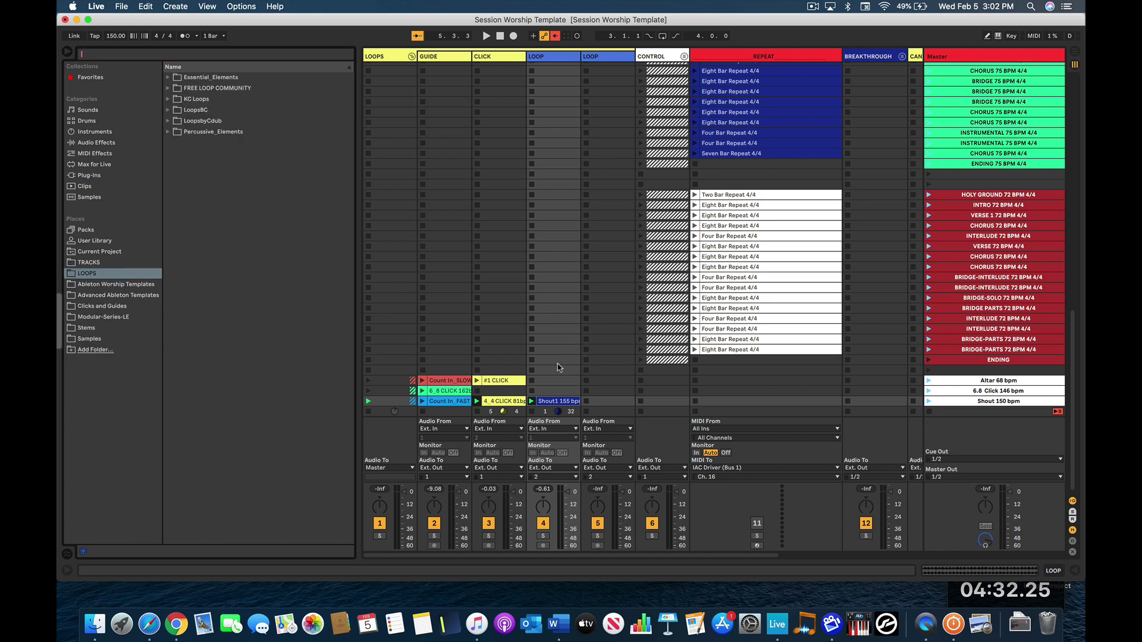
pyautogui.click(68, 52)
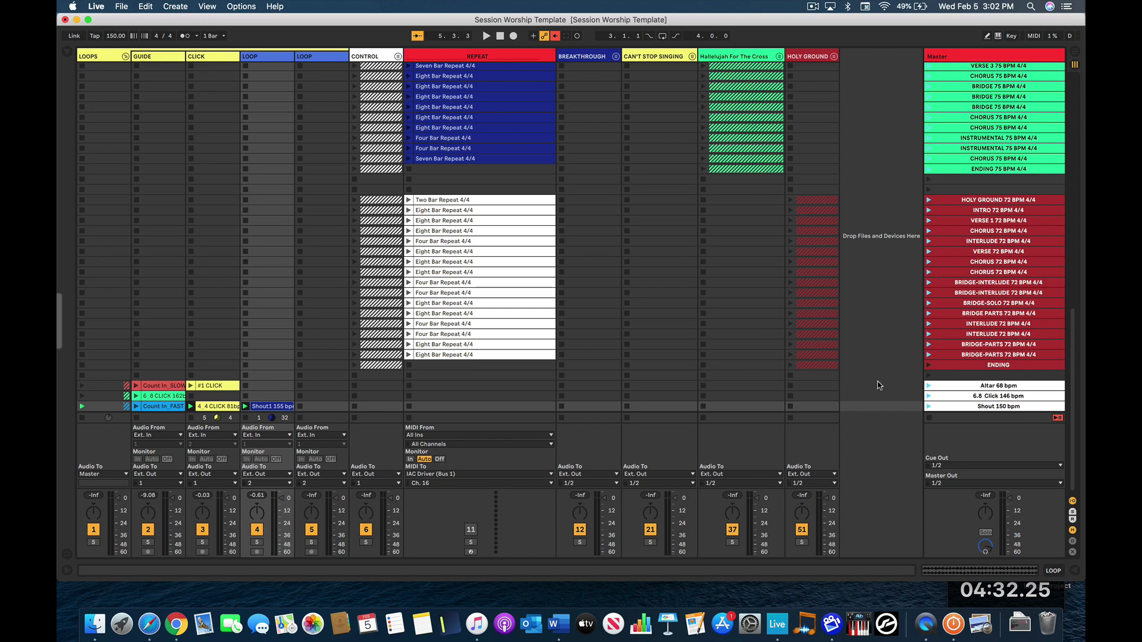
# Step: Return to the start of the scene list and go through the four song groups from BREAKTHROUGH to HOLY GROUND
pyautogui.scroll(2, 877, 386)
pyautogui.scroll(-2, 879, 385)
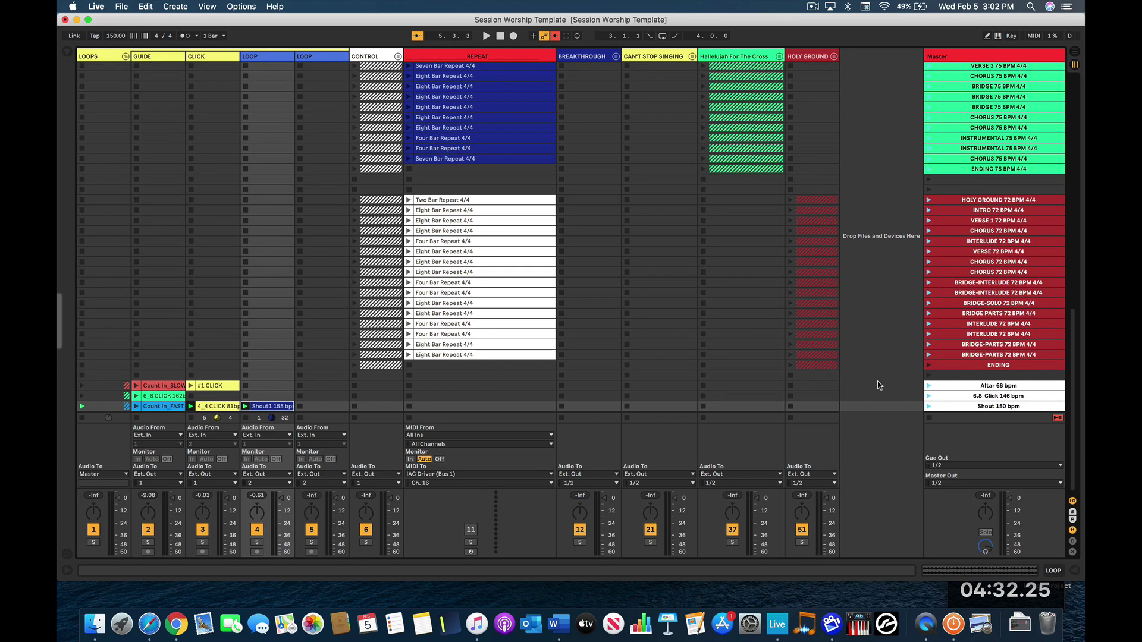
pyautogui.scroll(-15, 868, 324)
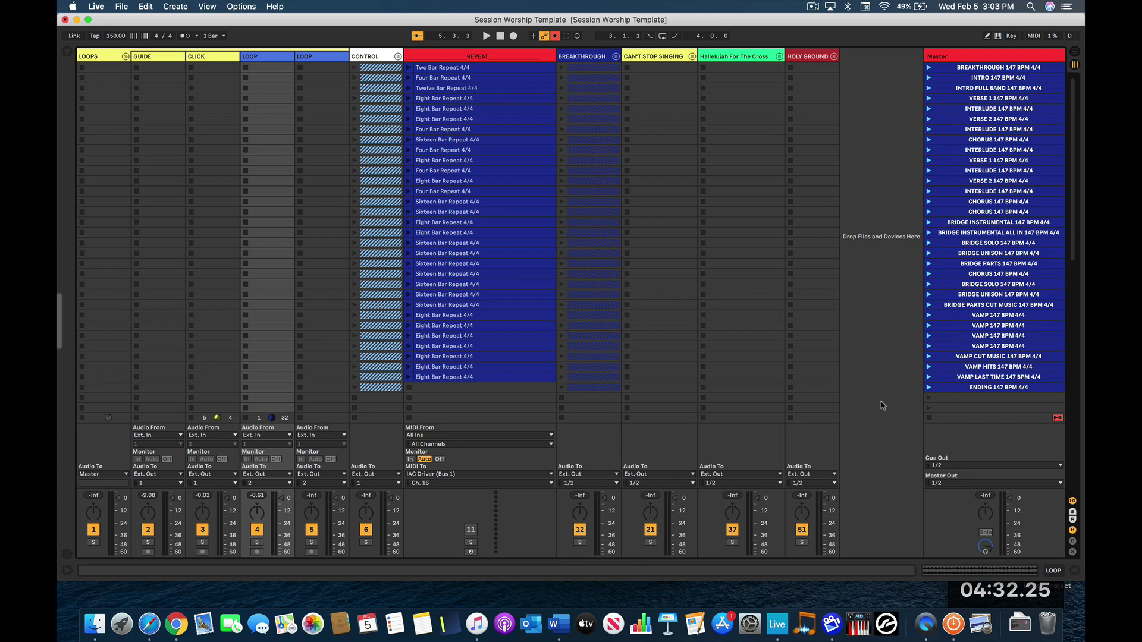
pyautogui.click(604, 58)
pyautogui.click(651, 57)
pyautogui.click(724, 57)
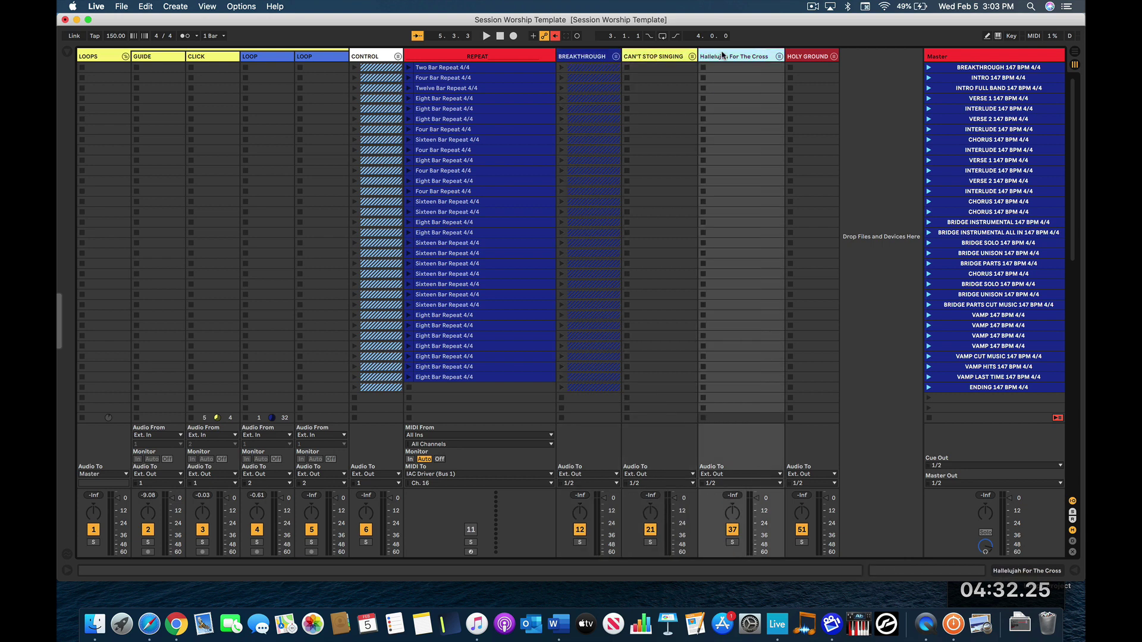
pyautogui.click(798, 56)
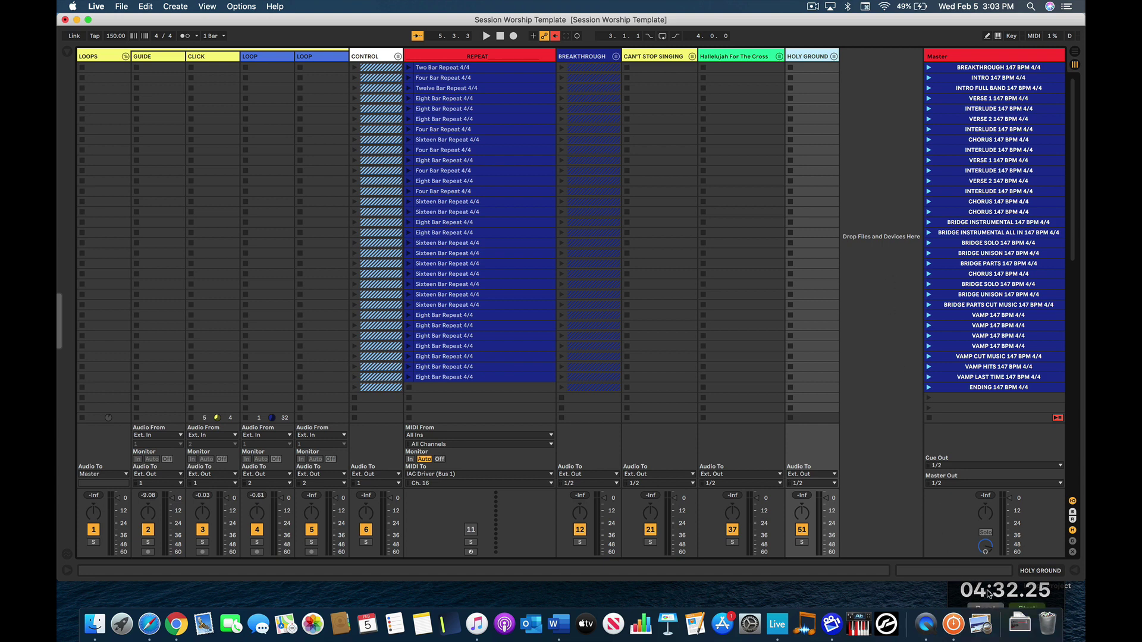
# Step: Review the opening BREAKTHROUGH scenes, from the song's title scene through the intros to VERSE 1
pyautogui.click(979, 67)
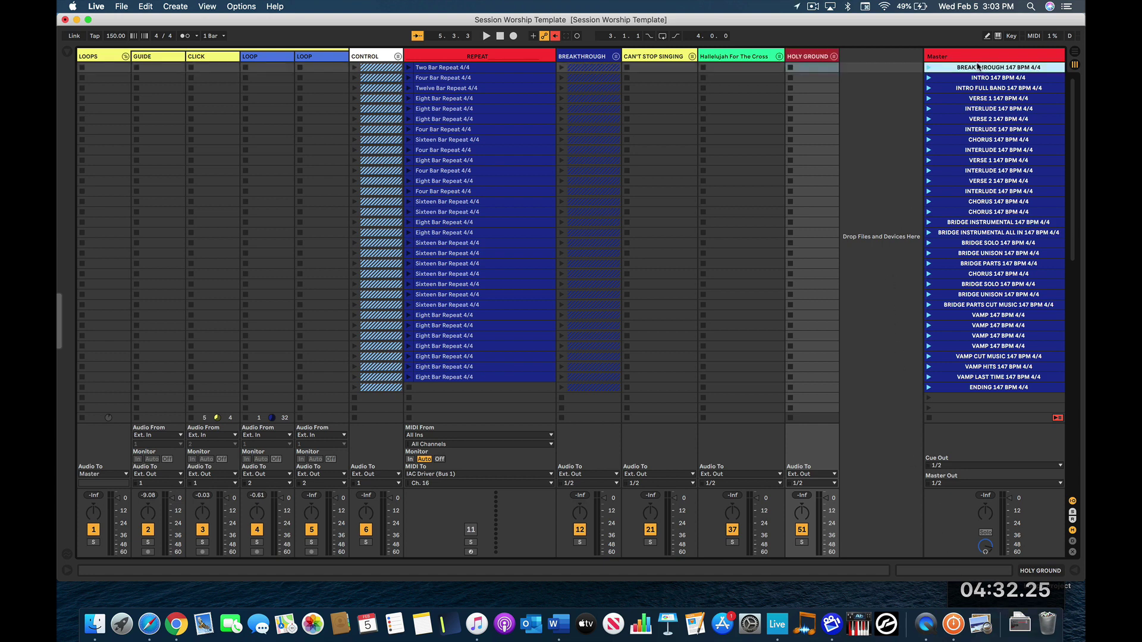
pyautogui.click(980, 81)
pyautogui.click(982, 89)
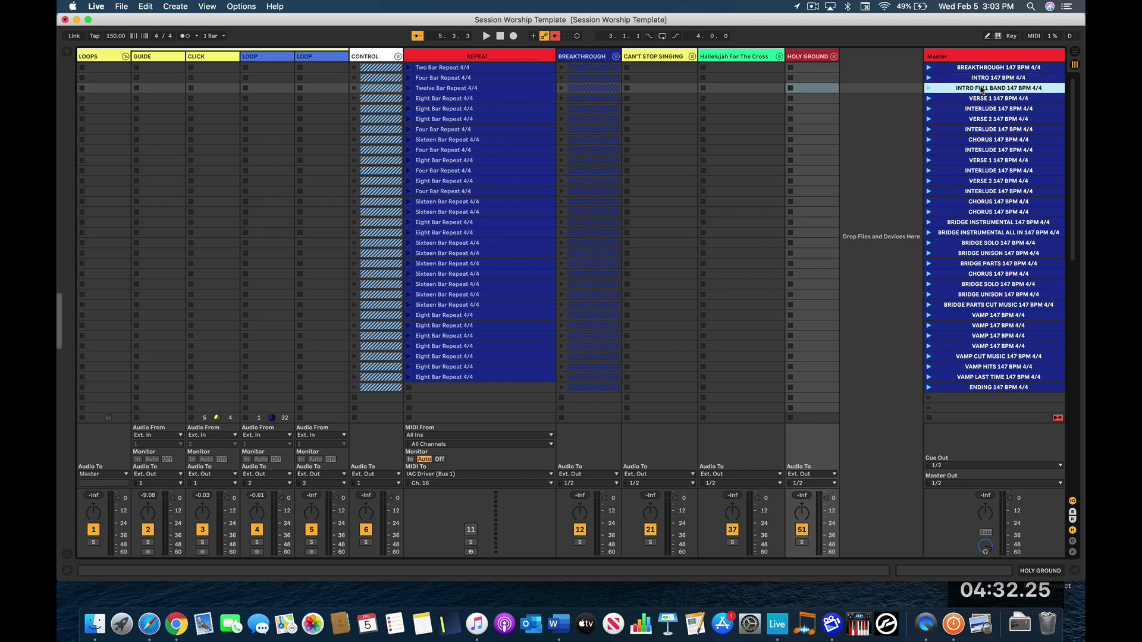
pyautogui.click(982, 98)
pyautogui.click(895, 129)
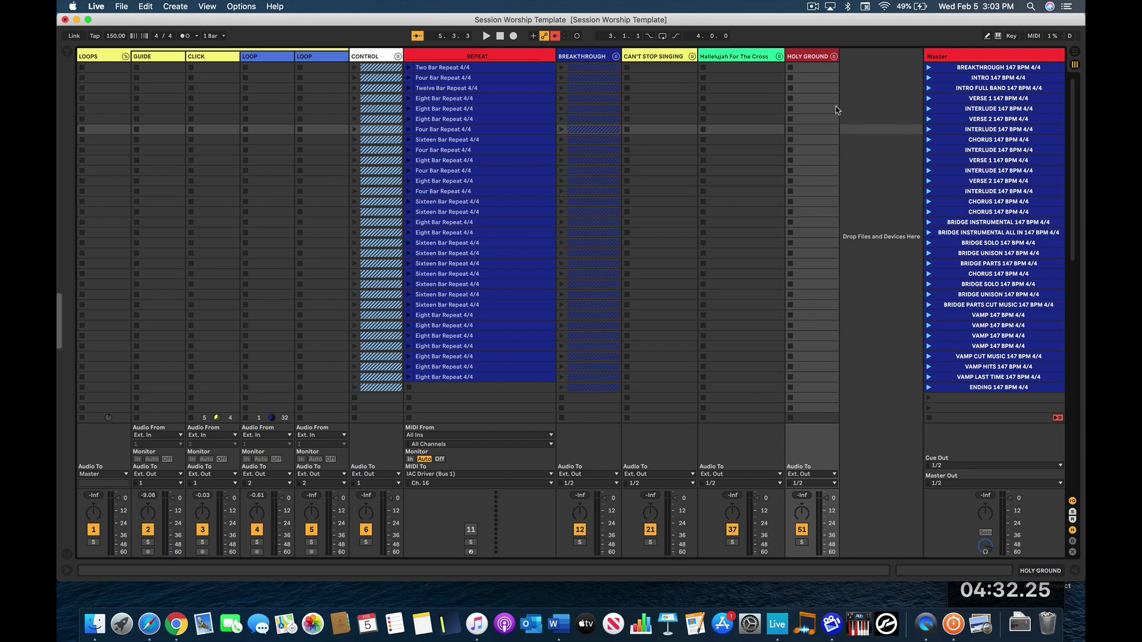
# Step: Go back over the song groups from HOLY GROUND through Hallelujah For The Cross to CAN'T STOP SINGING
pyautogui.click(814, 67)
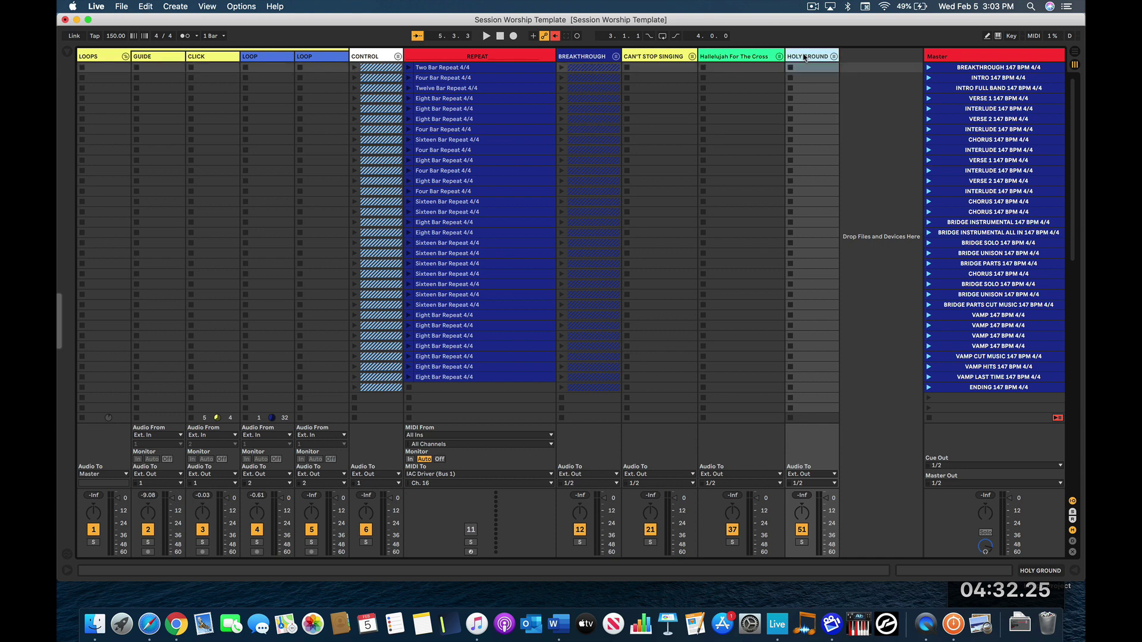
pyautogui.click(750, 56)
pyautogui.click(655, 57)
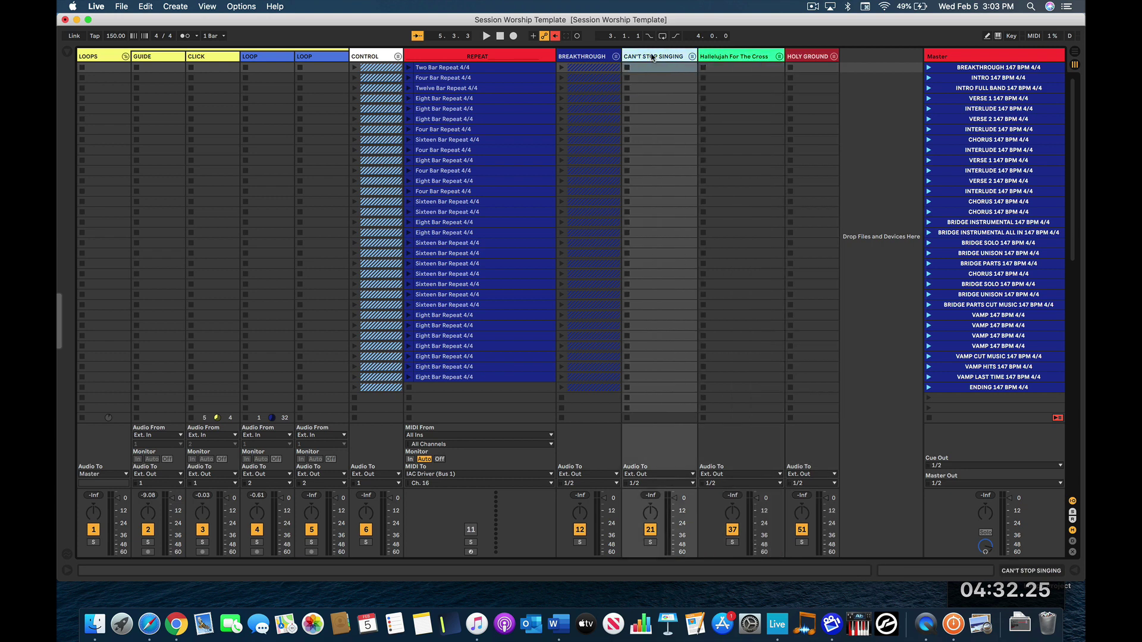